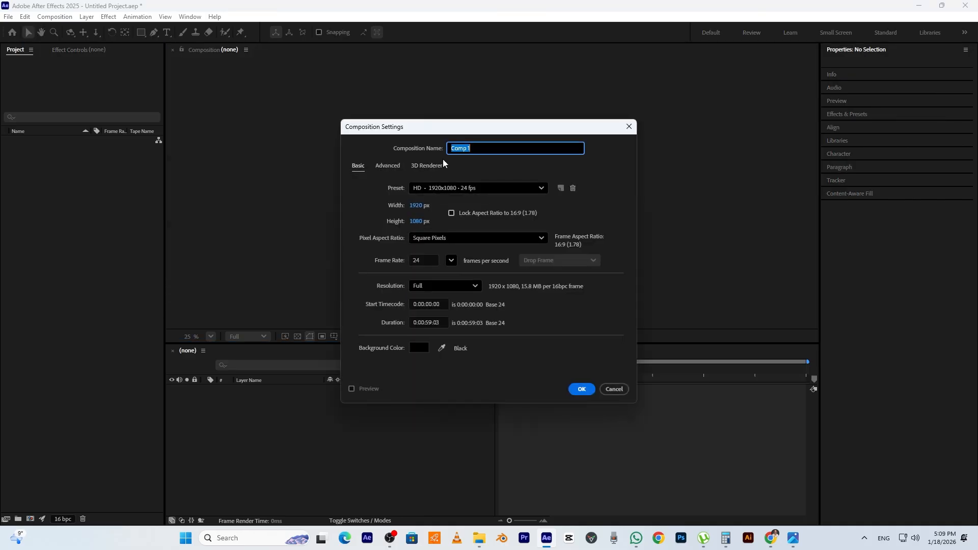
Create the 1920x1080, 24 fps composition under the name Main and add an empty shape layer to it
text(Main)
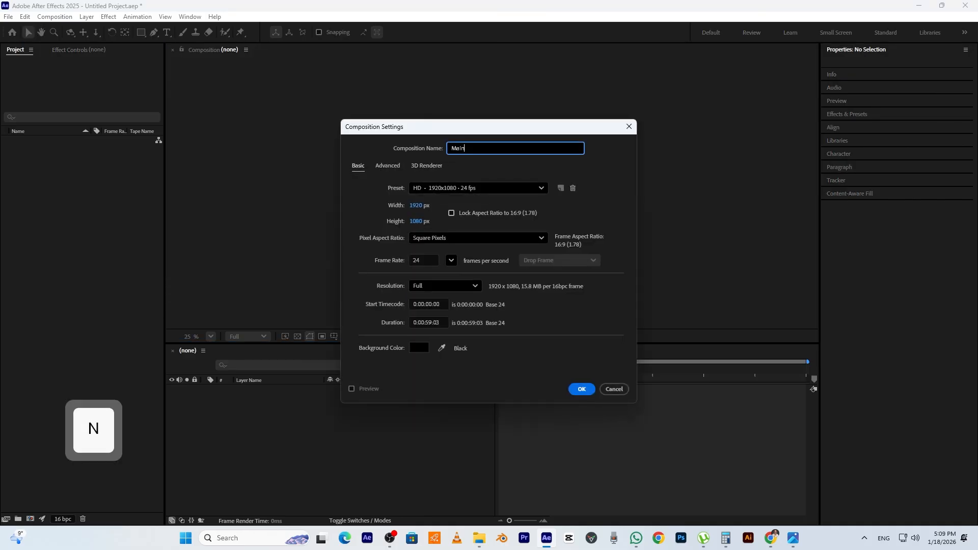
key(Return)
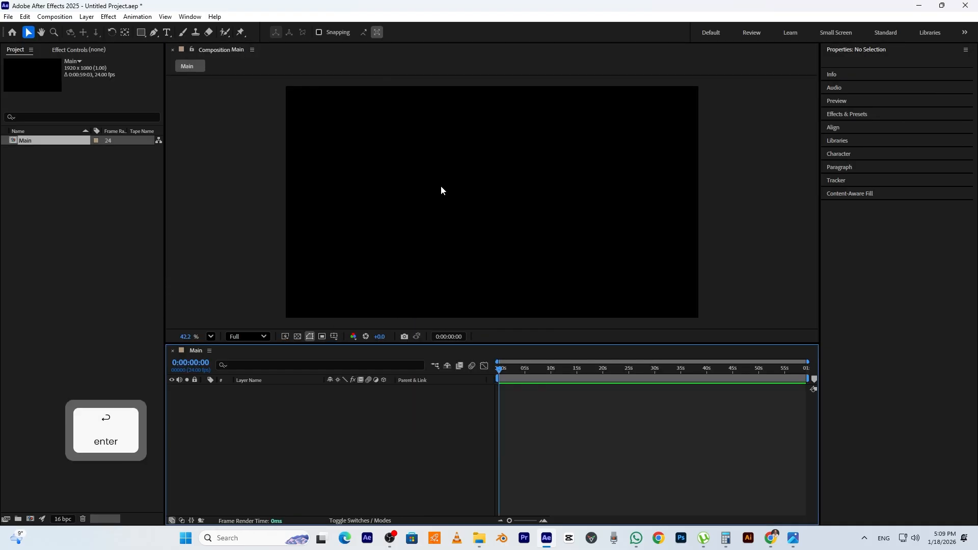
right_click(444, 439)
mouse_move(567, 317)
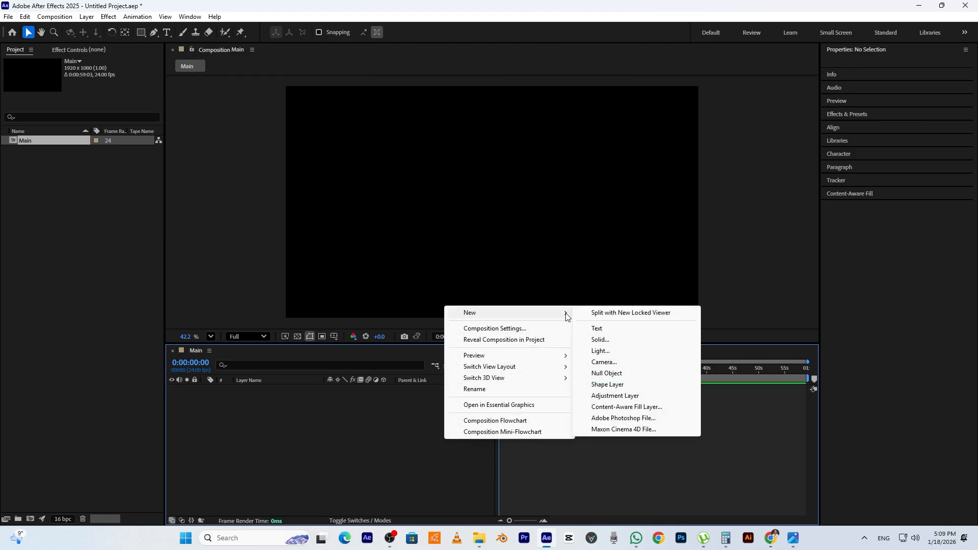
click(609, 385)
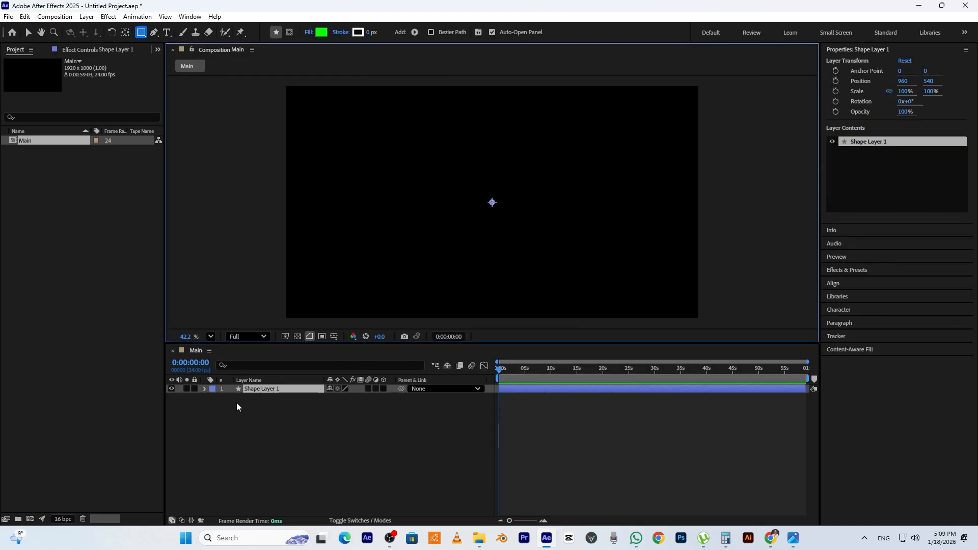
Add a rectangle path and a solid fill to the contents of the new shape layer
click(204, 389)
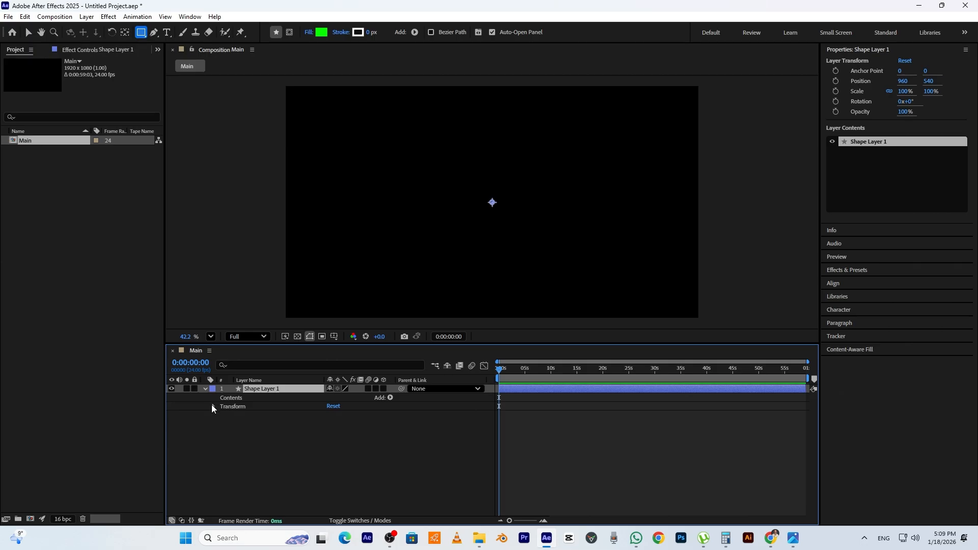
click(389, 398)
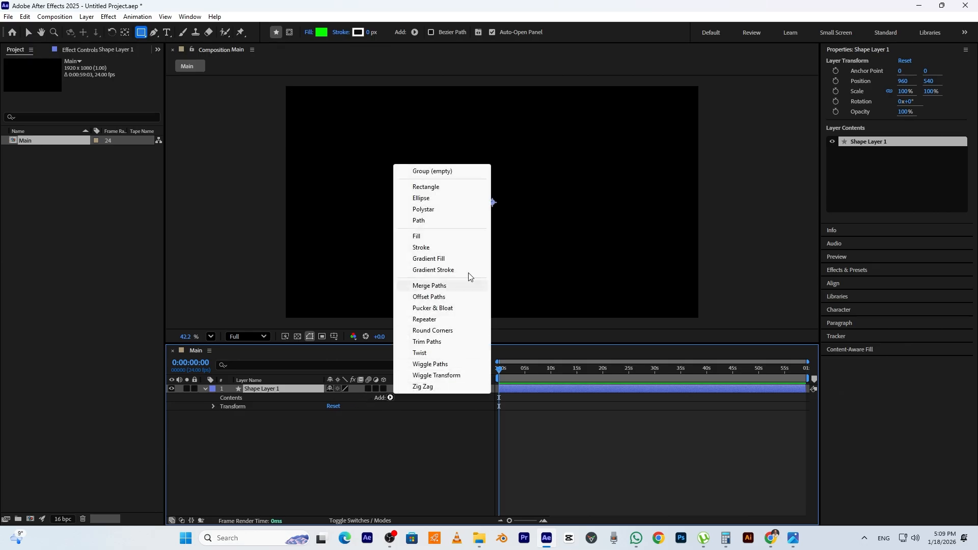
click(476, 190)
click(390, 398)
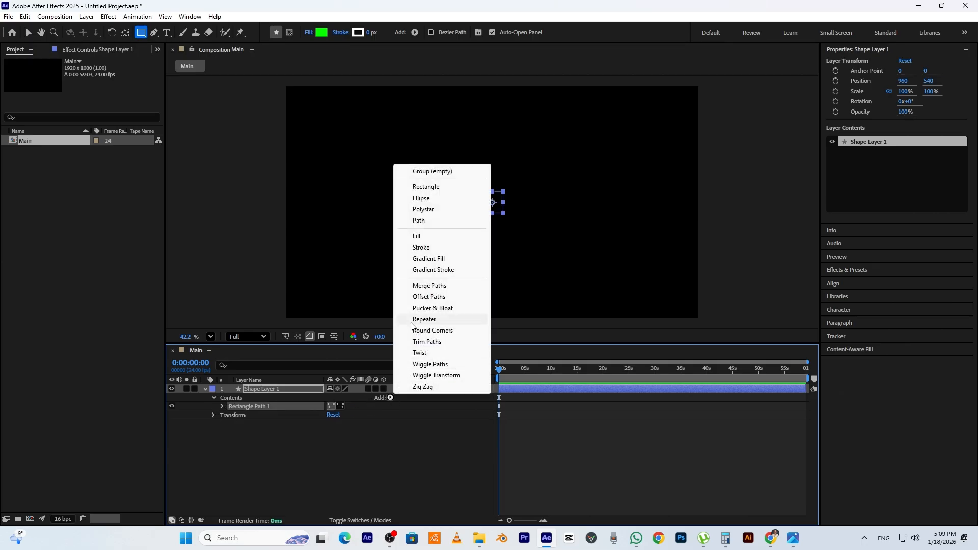
click(410, 236)
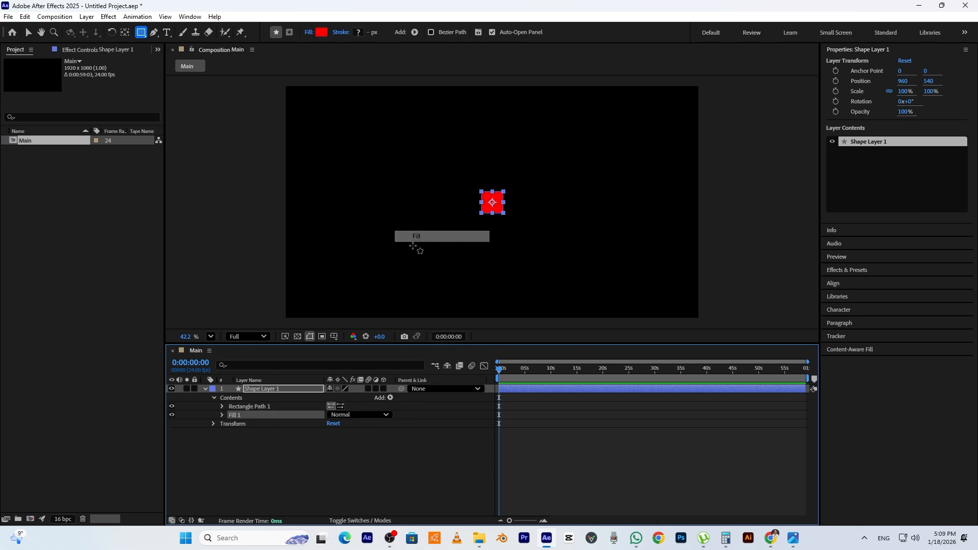
Set the rectangle path's size to 600 by 600 and its corner roundness to 111
click(221, 407)
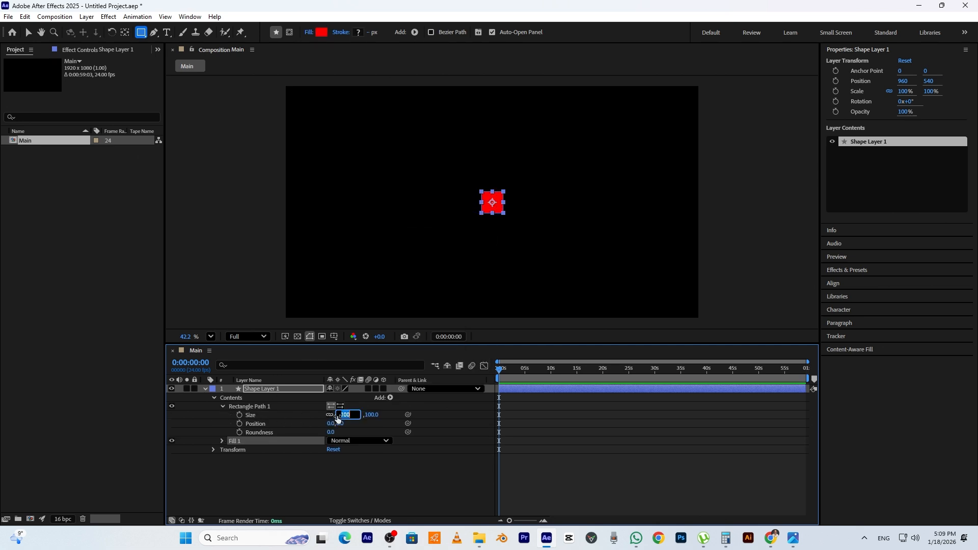
text(600)
key(Return)
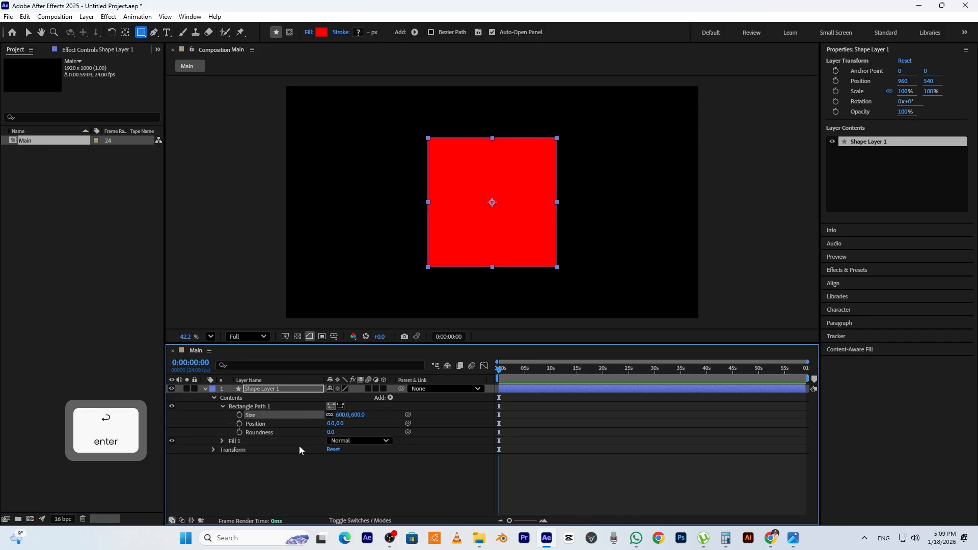
drag(330, 432, 388, 430)
click(388, 430)
Collapse the rounded square's shape layer and duplicate it three times to get four stacked copies
click(278, 389)
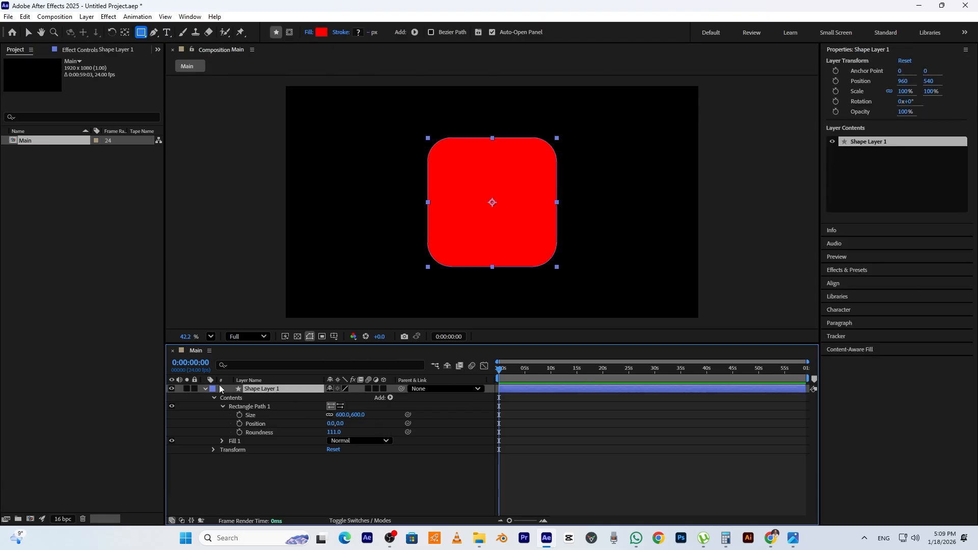
click(209, 392)
click(205, 389)
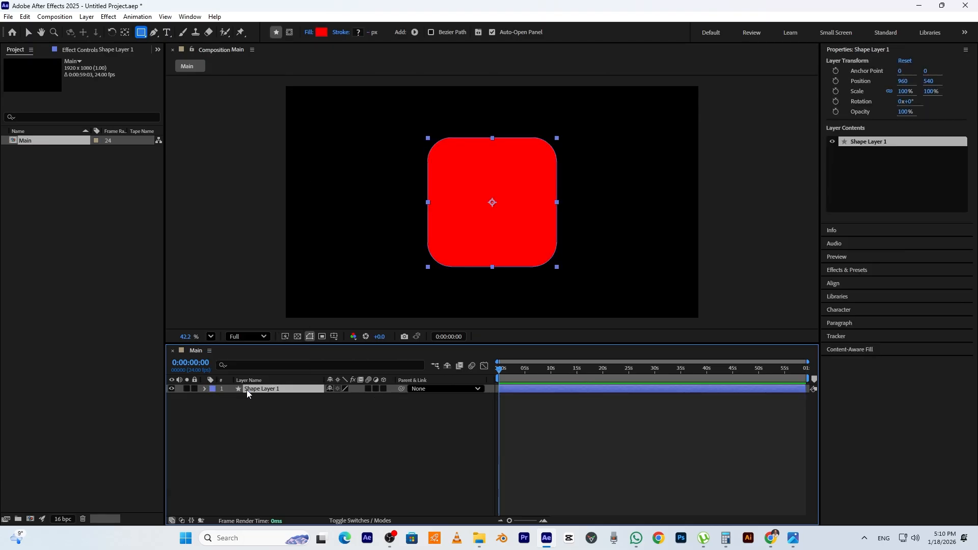
key(ctrl+d)
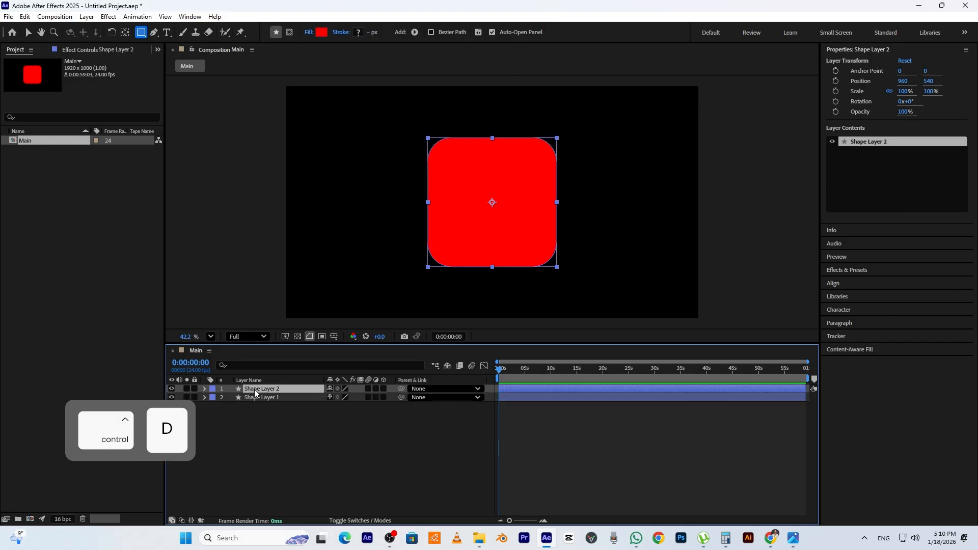
key(ctrl+d)
key(ctrl+d)
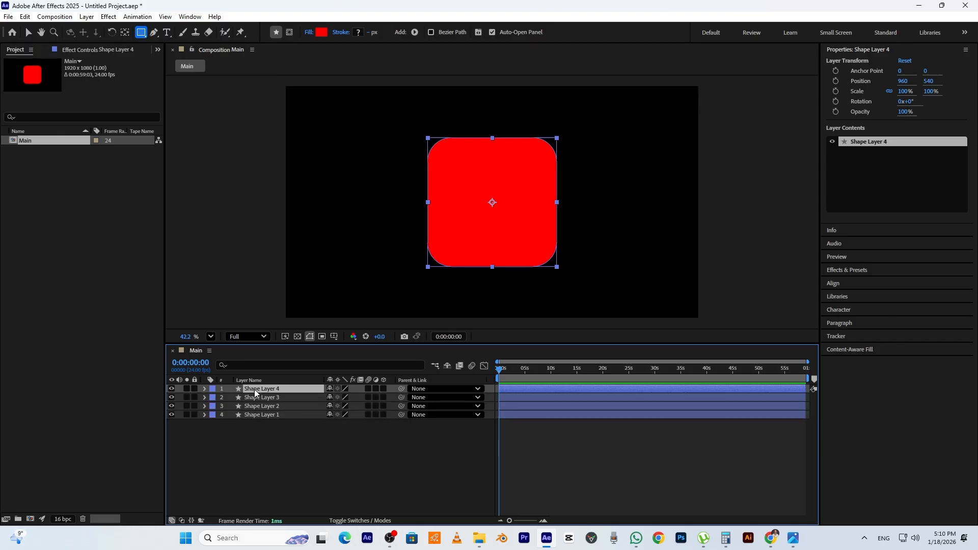
Rename the topmost shape layer as Red
key(Return)
text(Red)
key(Return)
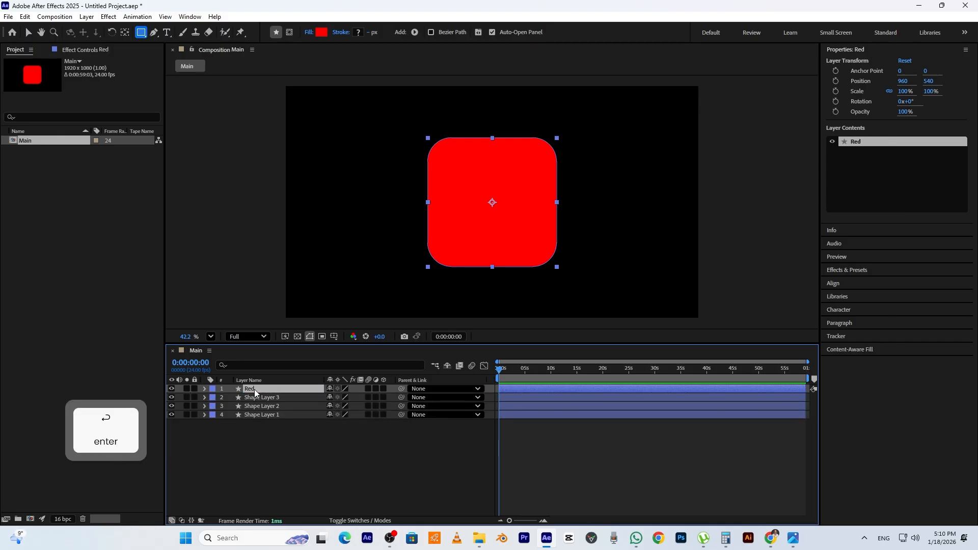
Change the fill of Shape Layer 3 to cyan blue and rename the layer as Blue
click(260, 397)
click(326, 33)
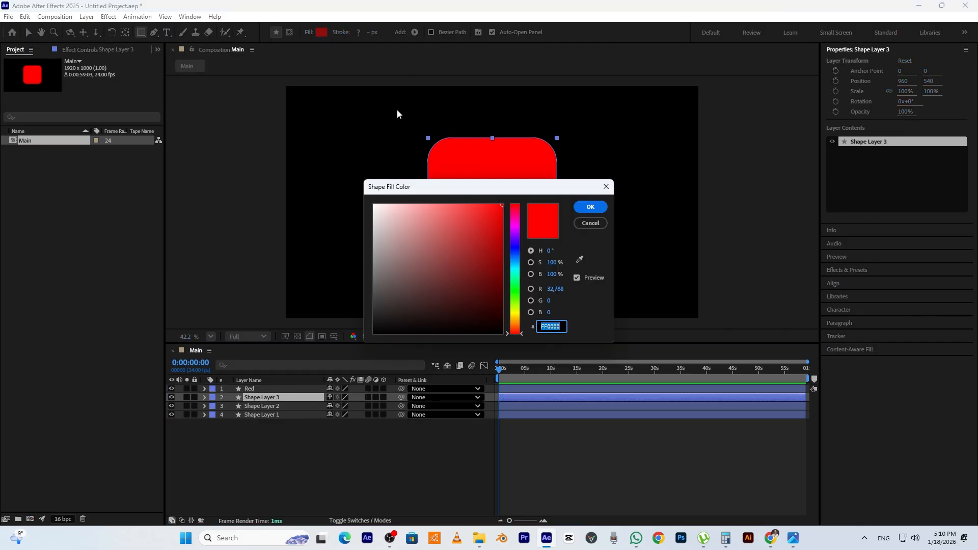
drag(524, 246, 523, 265)
click(590, 206)
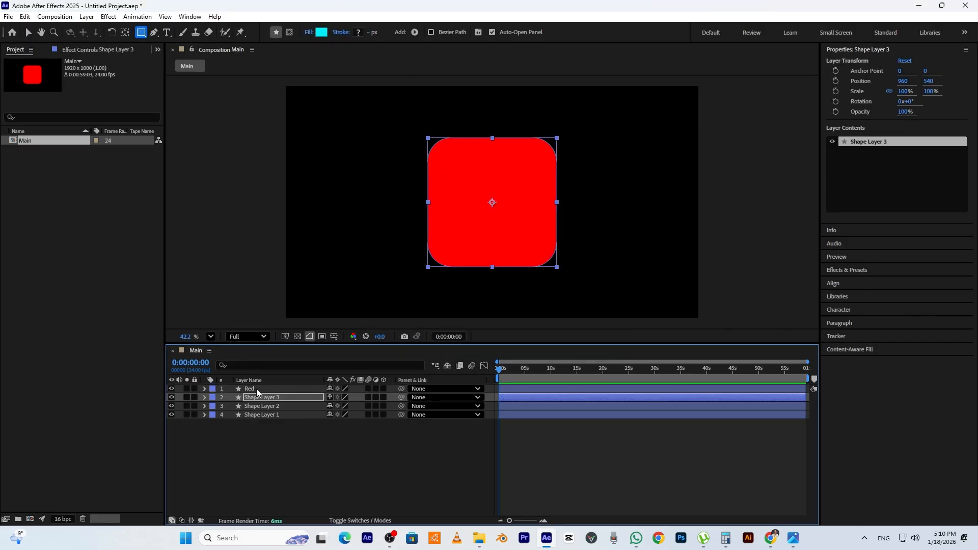
key(Return)
text(Blue)
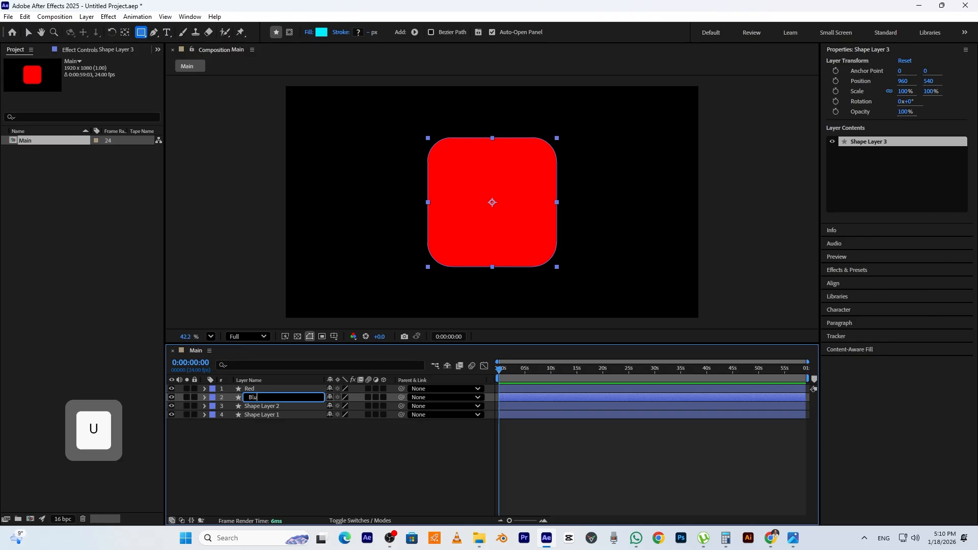
key(Return)
Change the fill of Shape Layer 2 to yellow and rename the layer as Yallow
click(281, 407)
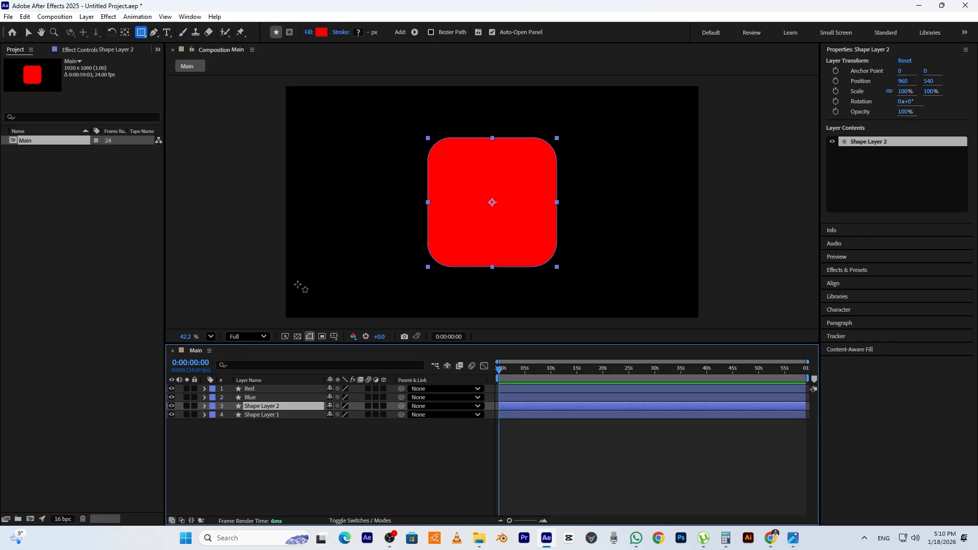
click(321, 32)
drag(518, 275, 514, 313)
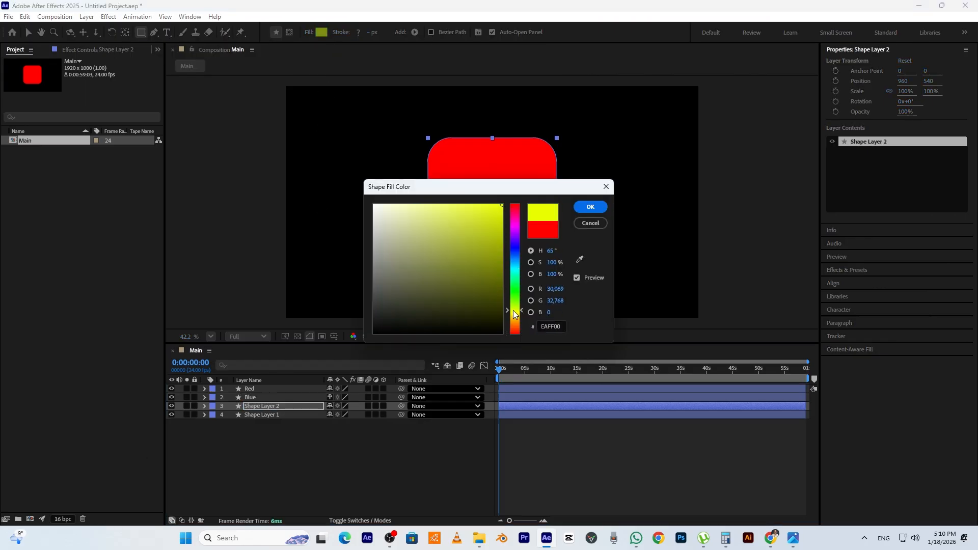
click(590, 207)
click(282, 407)
key(Return)
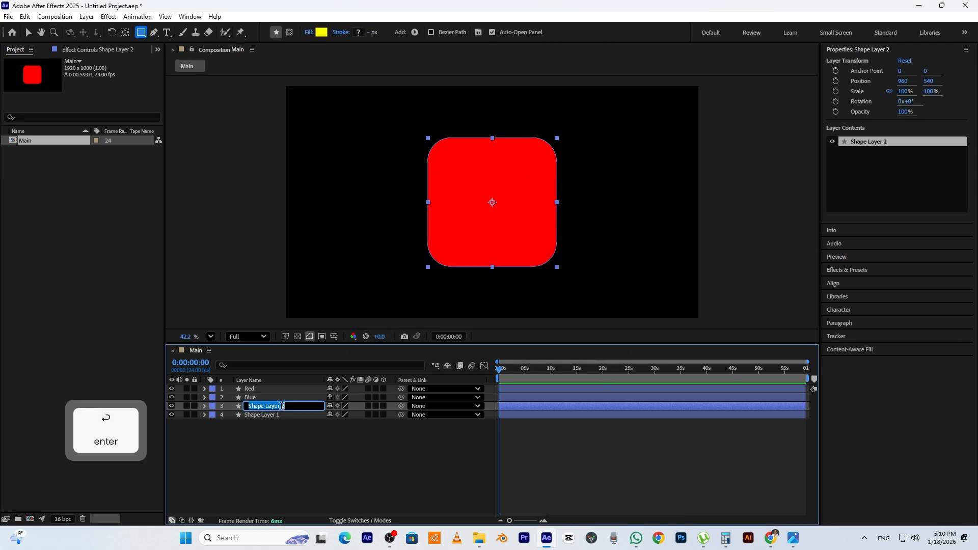
text(Yellow)
key(Return)
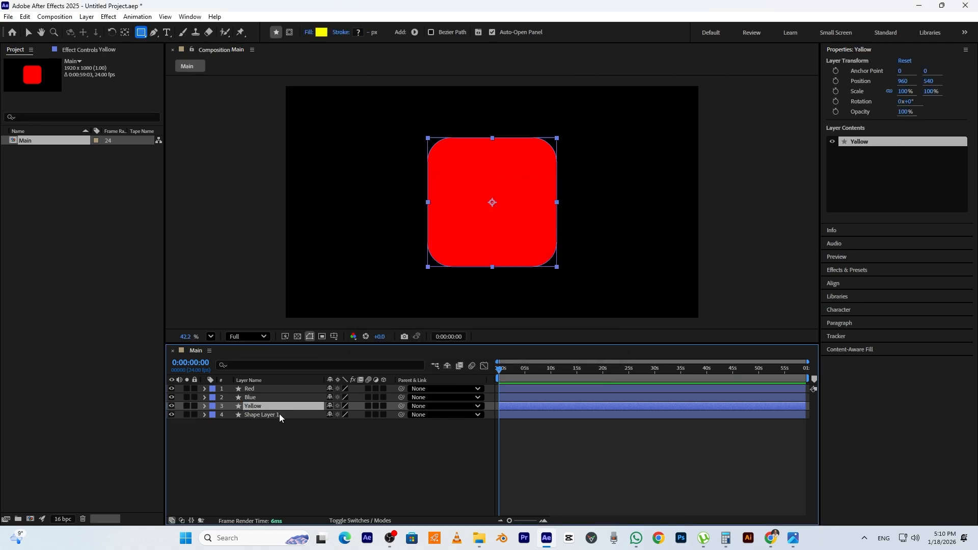
Change the fill of Shape Layer 1 to bright green and rename the layer as Green
click(279, 414)
click(322, 33)
mouse_move(518, 280)
mouse_down()
mouse_move(515, 310)
mouse_move(517, 299)
mouse_up()
click(590, 206)
click(271, 414)
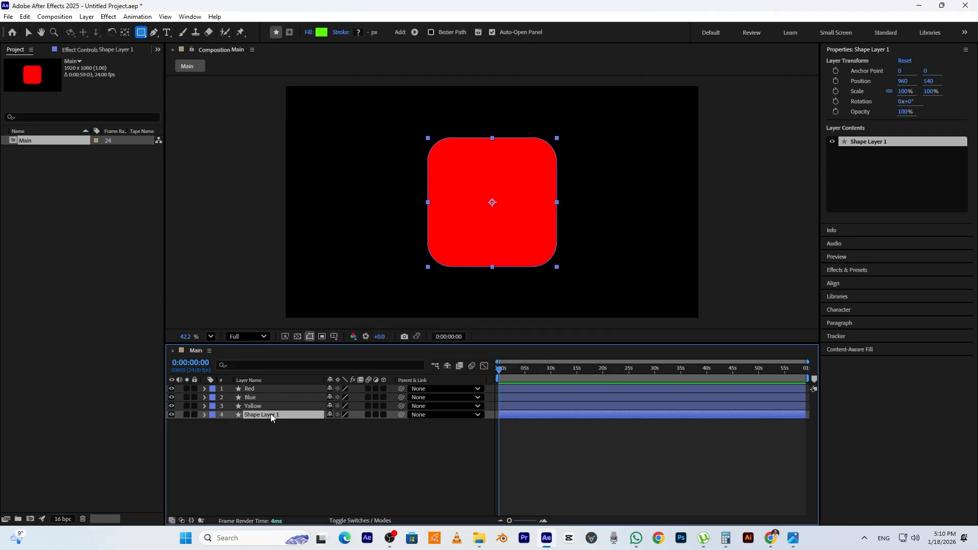
text(Green)
key(Return)
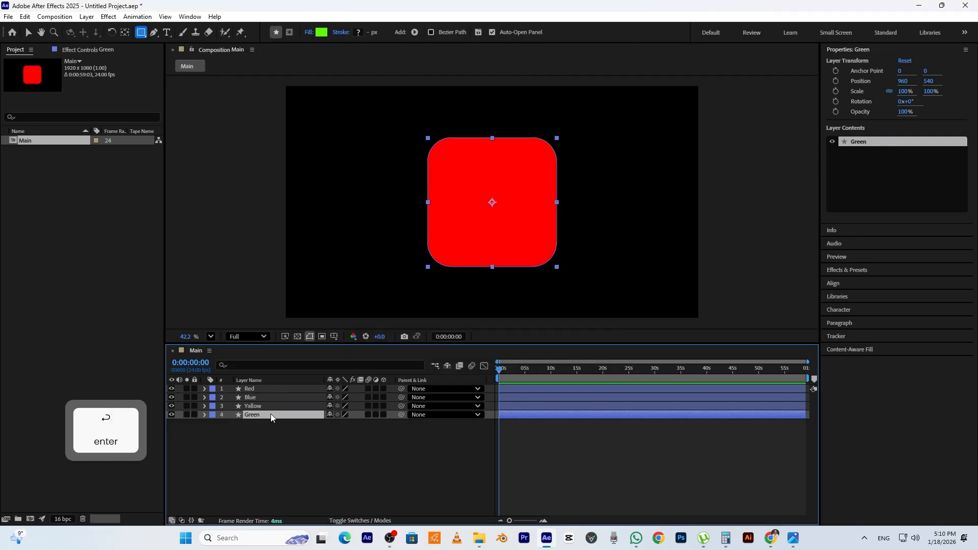
Turn all four shape layers into 3D layers and reveal their Position properties in the timeline
key(ctrl+a)
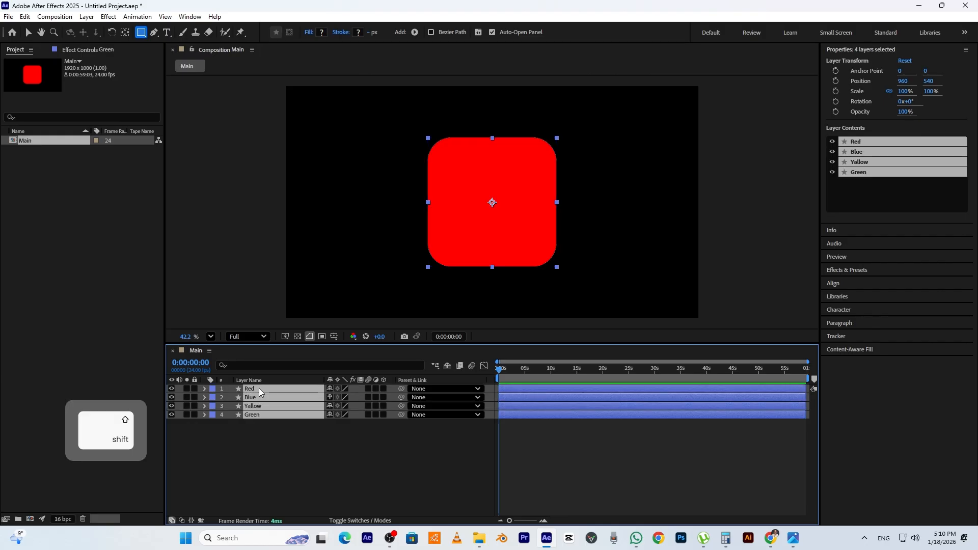
click(383, 389)
key(p)
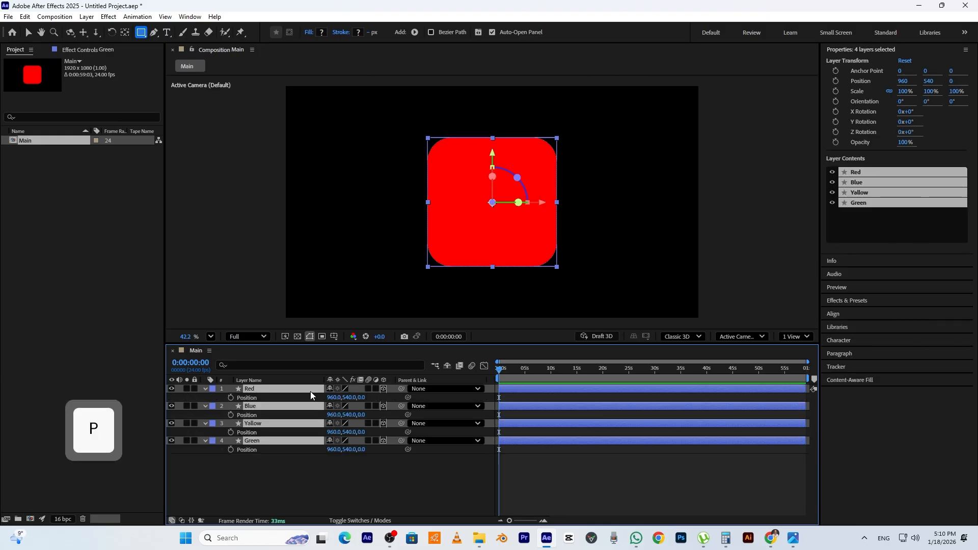
click(438, 467)
Set the Red layer's Z position to -500
click(269, 392)
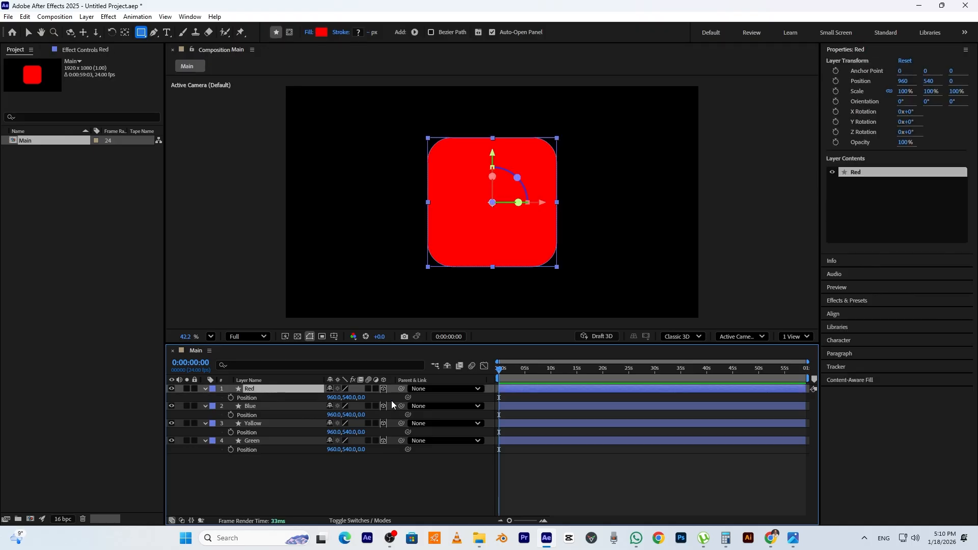
text(-500)
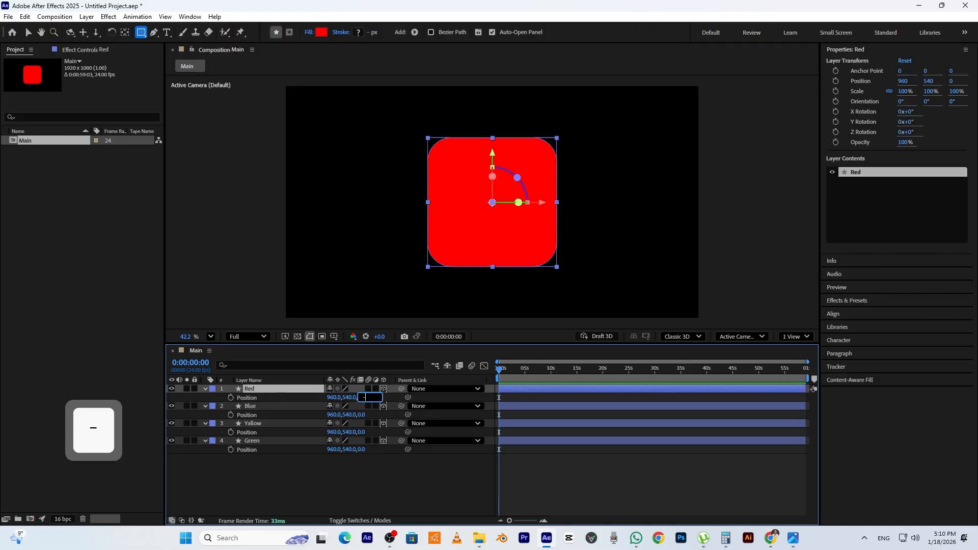
key(Return)
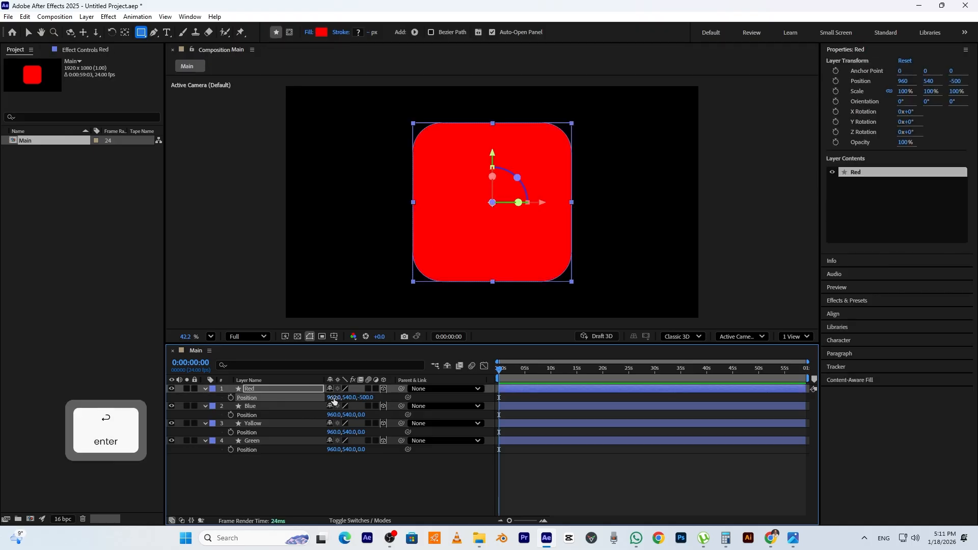
Set the Yallow layer's Z position to 500
click(277, 424)
click(361, 432)
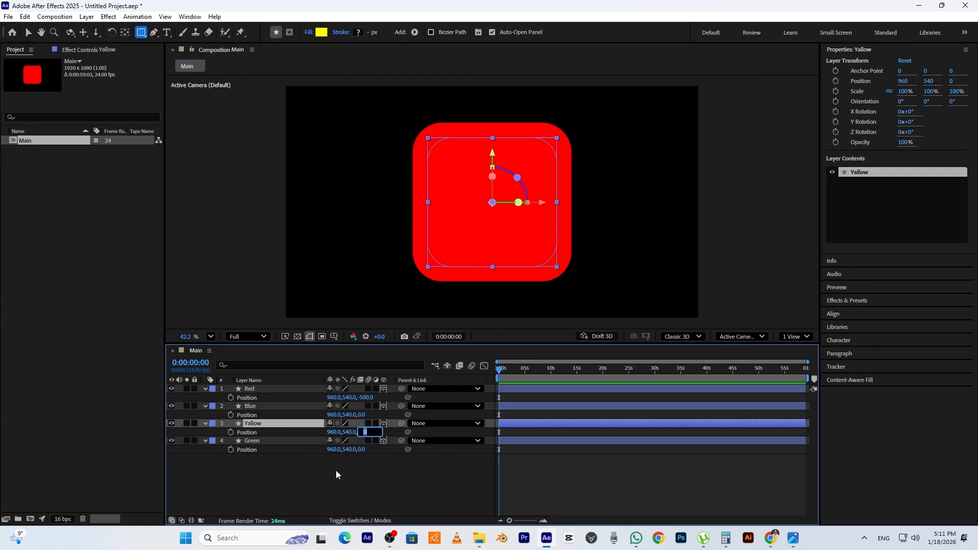
text(500)
key(Return)
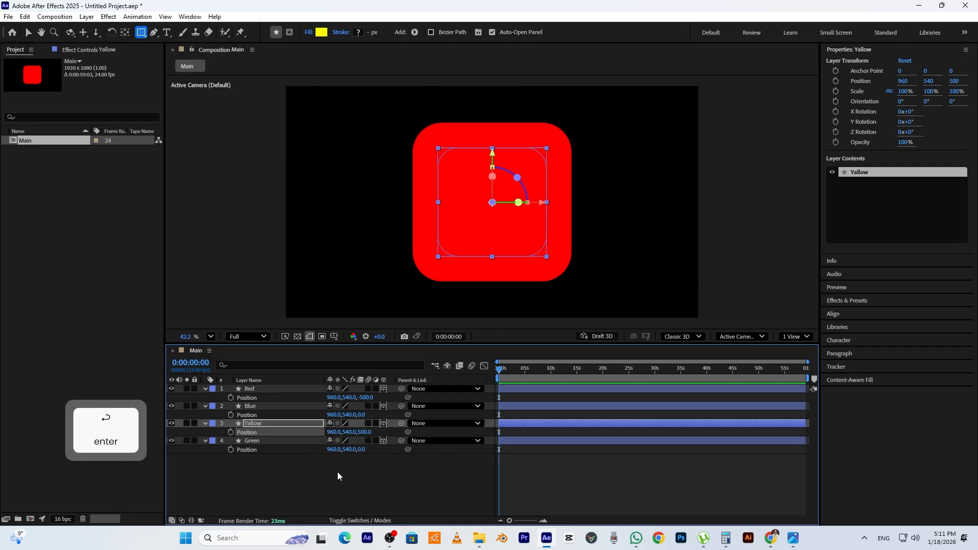
Set the Blue layer's X position to 460
click(270, 411)
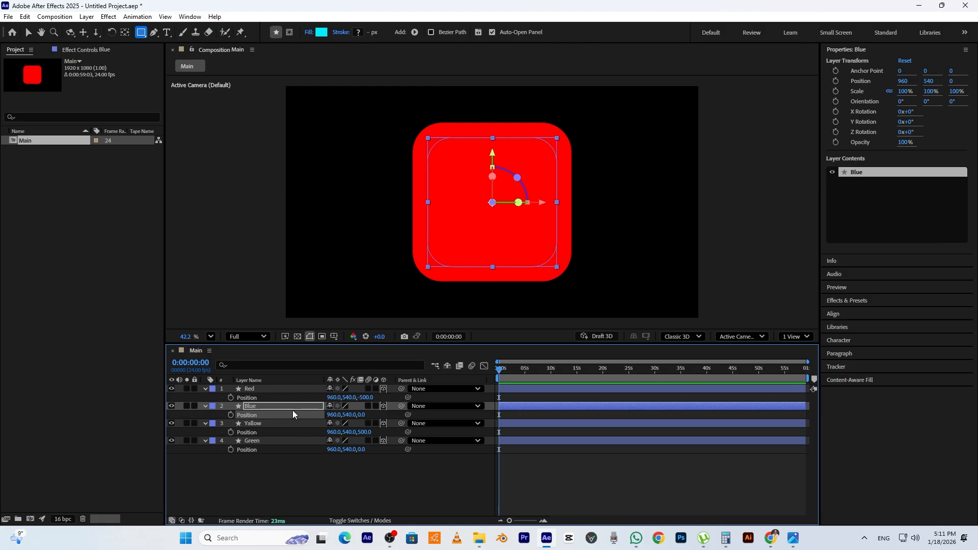
click(334, 414)
text(460)
key(Return)
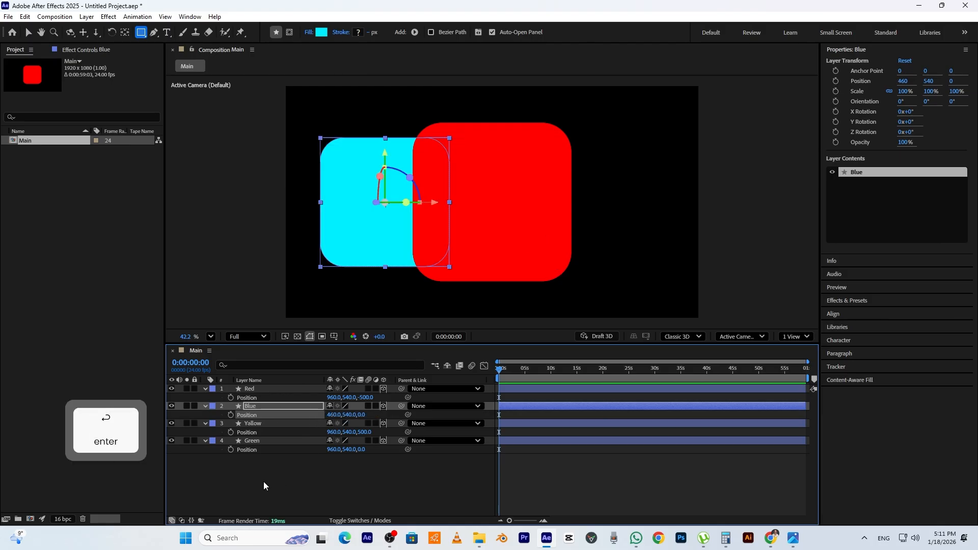
Set the Green layer's X position to 1460
click(255, 443)
click(334, 449)
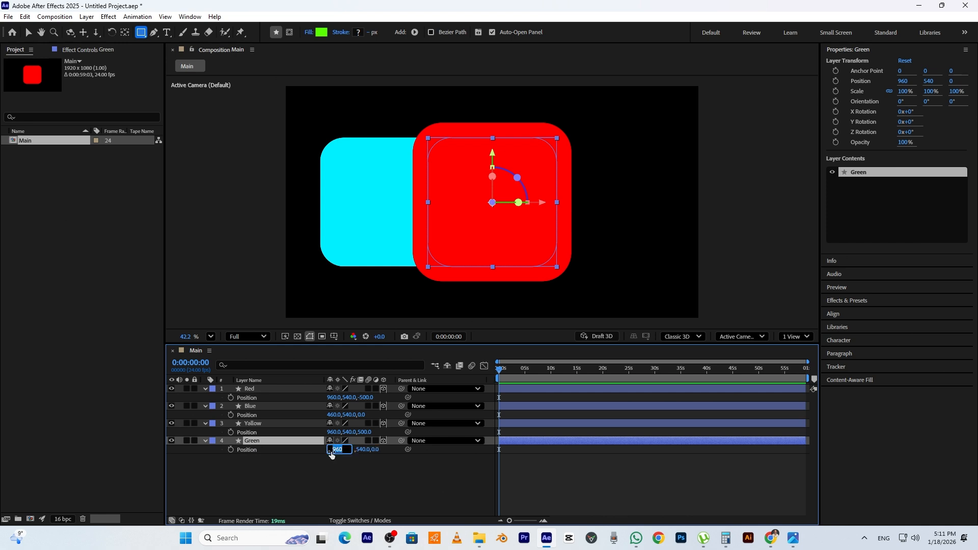
text(14)
key(Return)
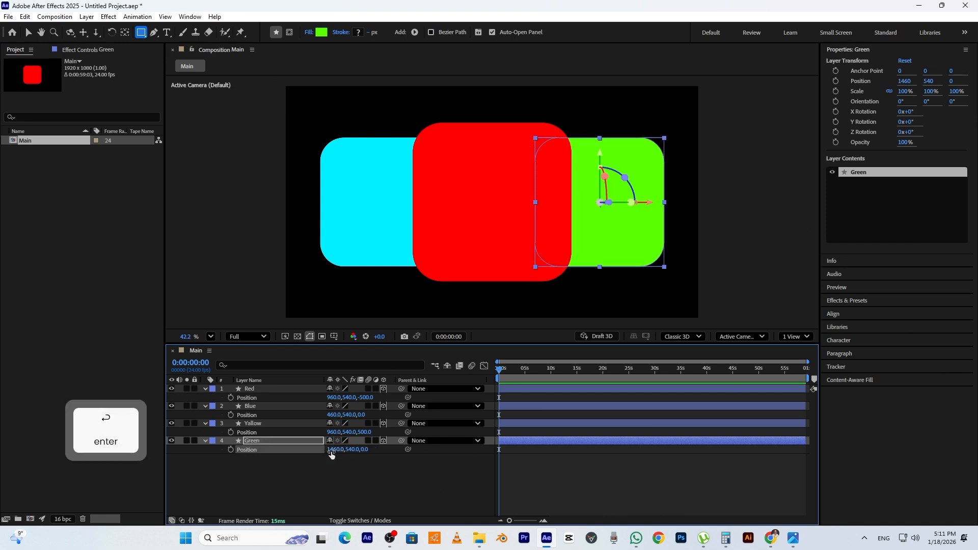
Collapse the revealed properties of the Red, Blue, Yallow and Green shape layers in the timeline
ctrl+click(271, 404)
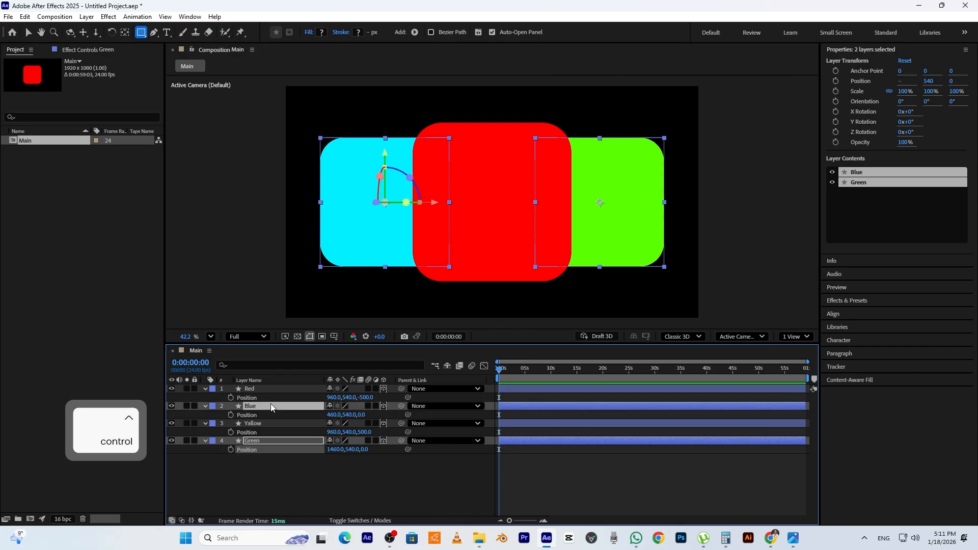
click(305, 481)
click(274, 388)
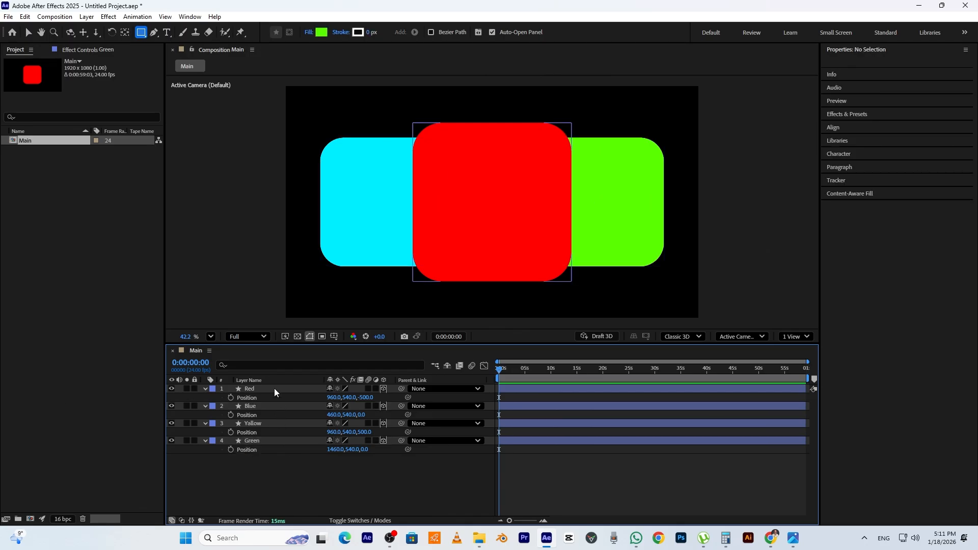
shift+click(274, 440)
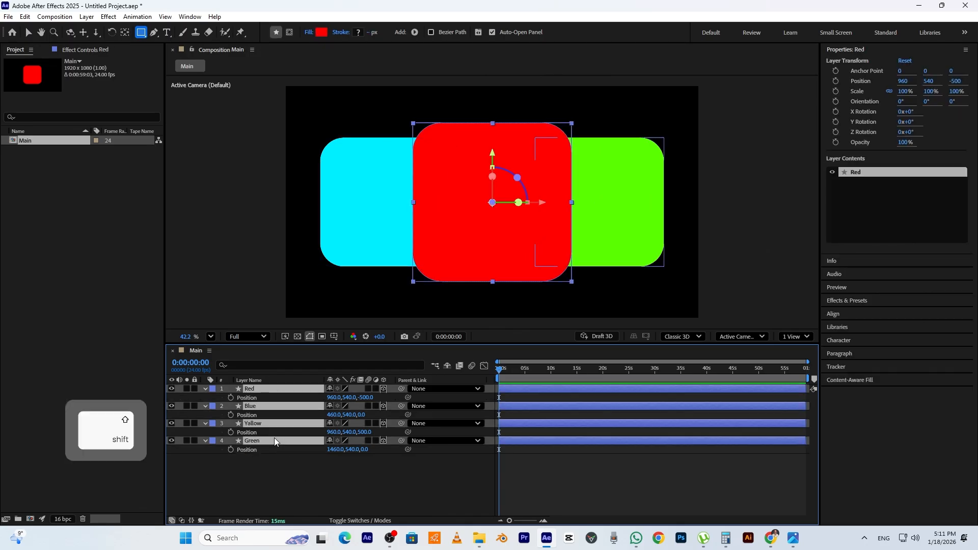
click(205, 388)
Add a null object centred in the composition, with its anchor point at its own centre
right_click(308, 462)
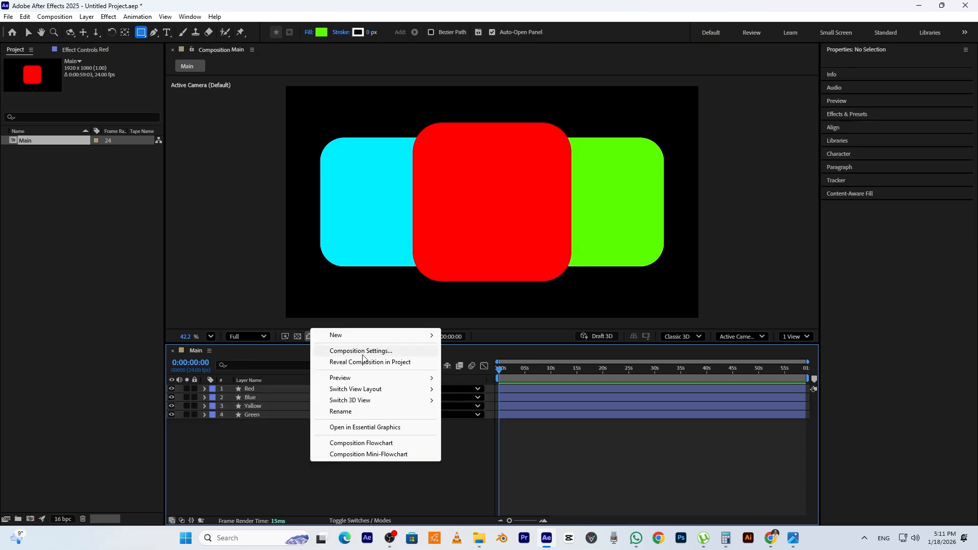
mouse_move(378, 336)
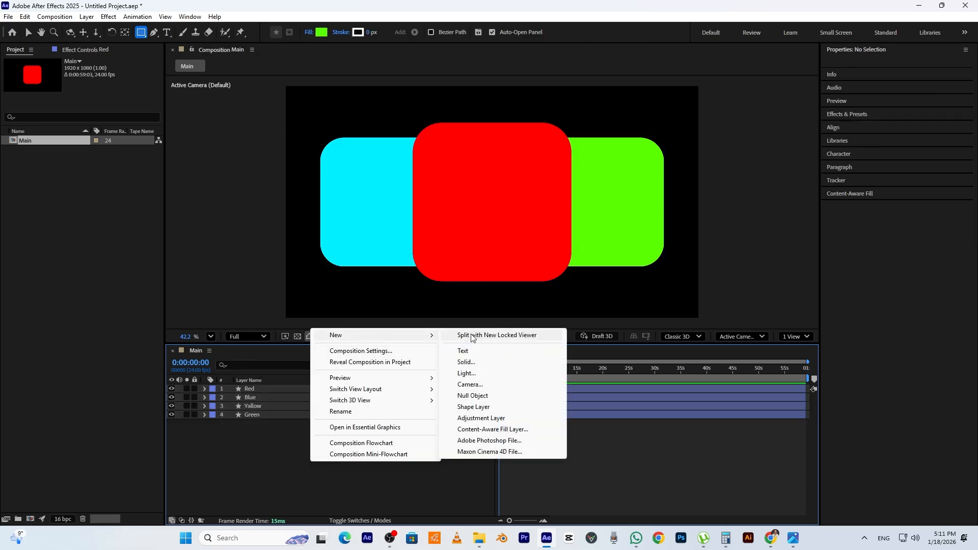
click(472, 396)
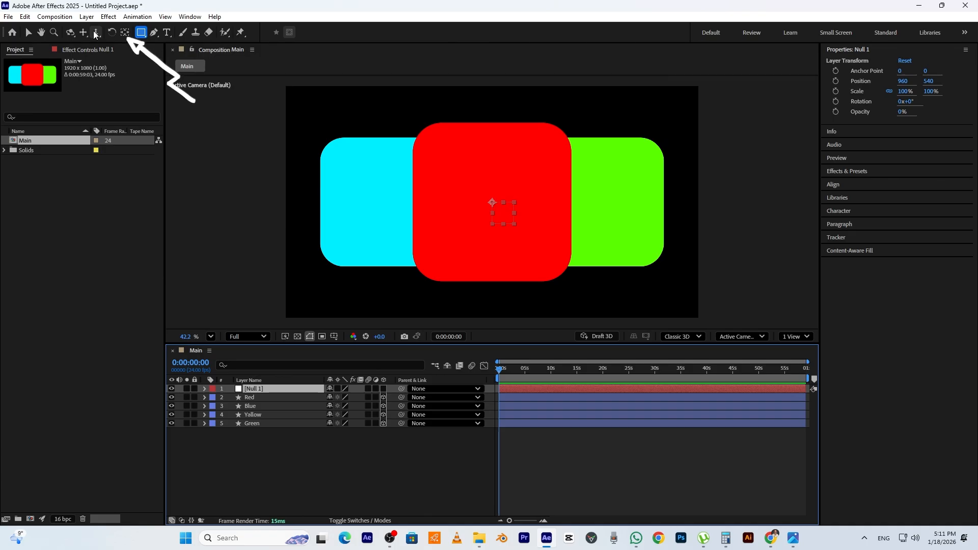
ctrl+double_click(125, 32)
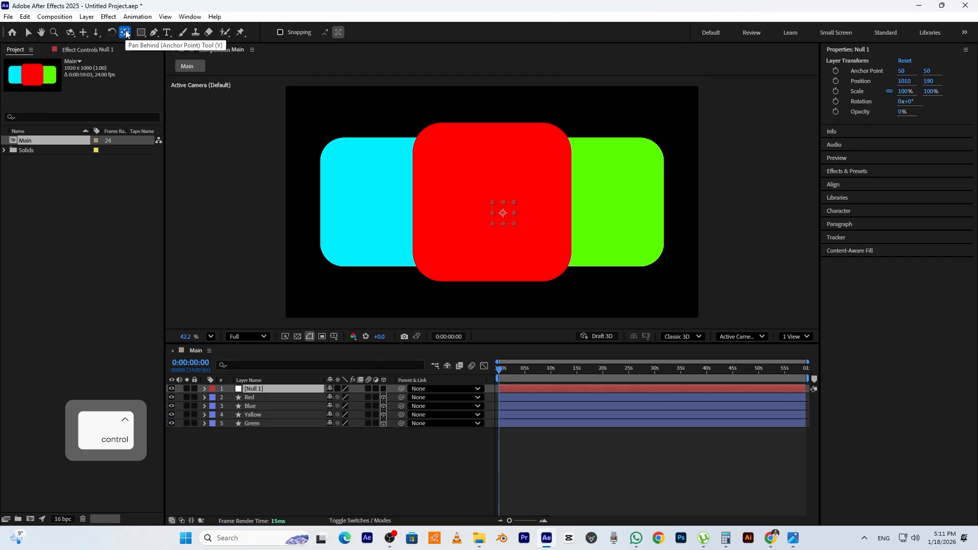
key(ctrl+Home)
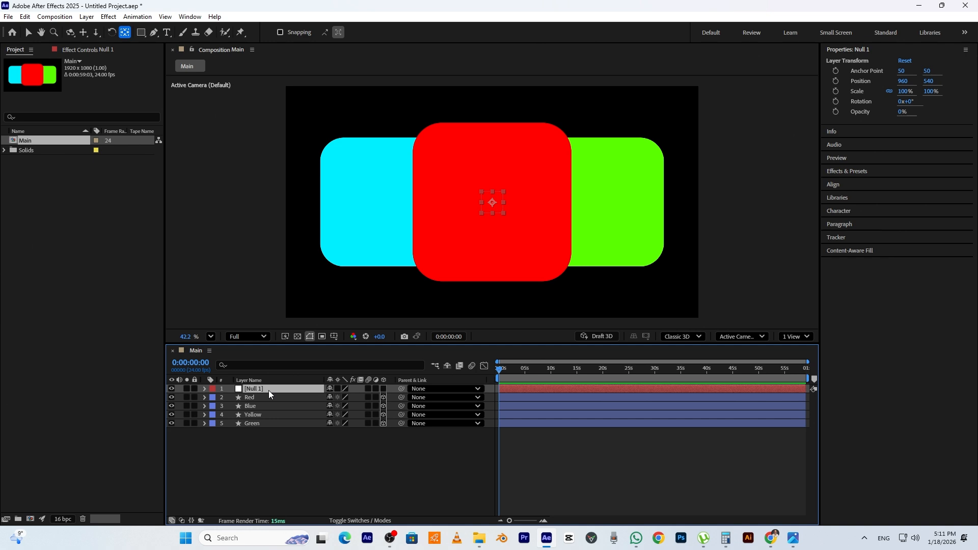
Duplicate the null four times and rename the topmost one Main
key(ctrl+d)
key(ctrl+d)
key(ctrl+d)
key(ctrl+d)
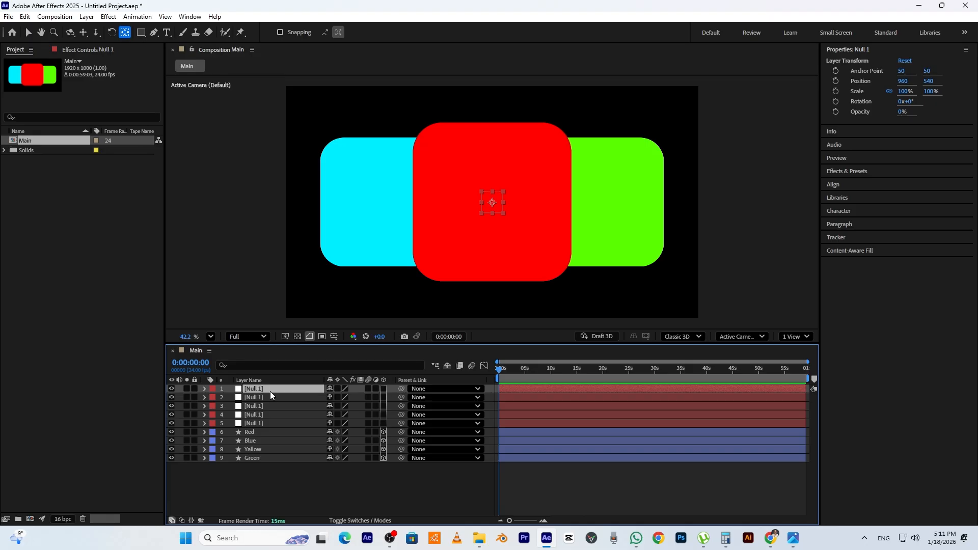
key(Return)
text(Main)
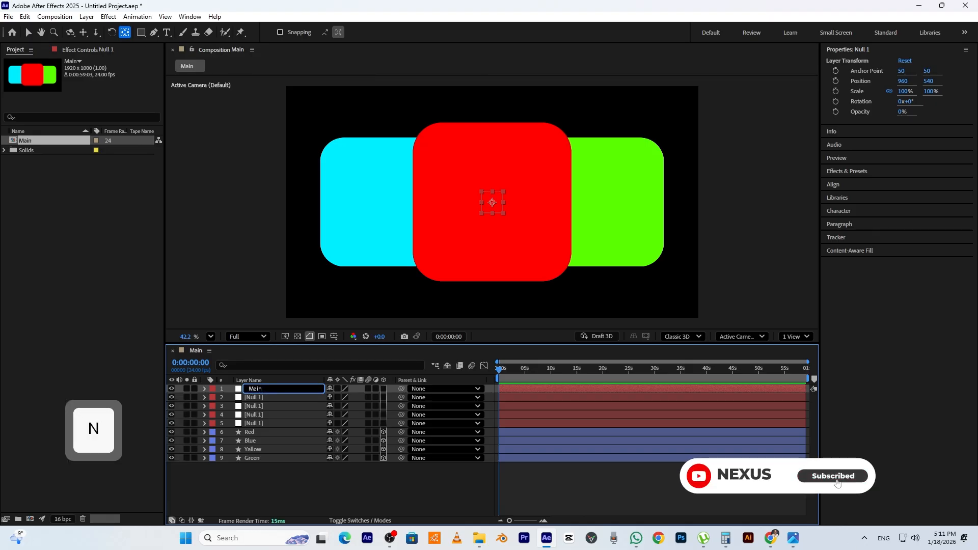
key(Return)
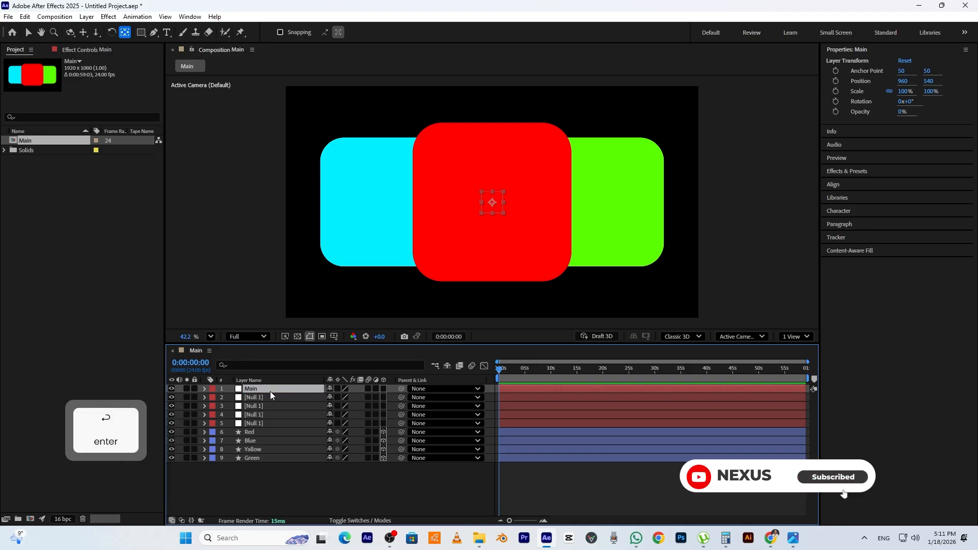
Rename the second null layer Red and the third null layer Blue
click(261, 398)
key(Return)
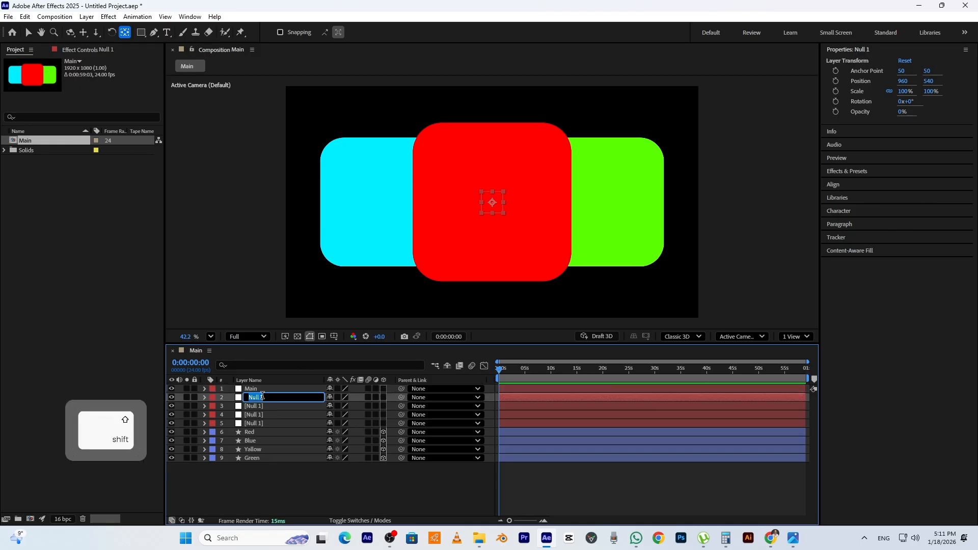
text(Red)
key(Return)
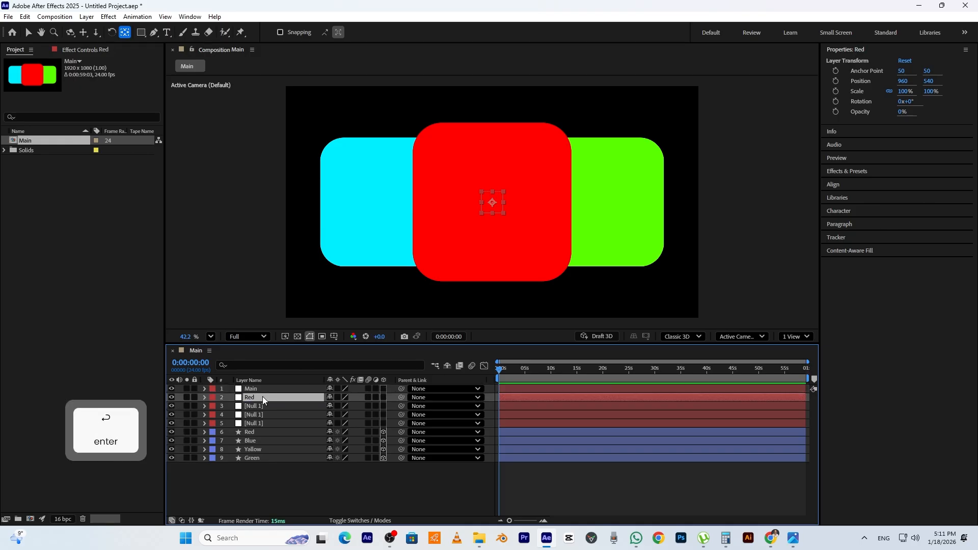
click(258, 404)
key(Return)
text(Blue)
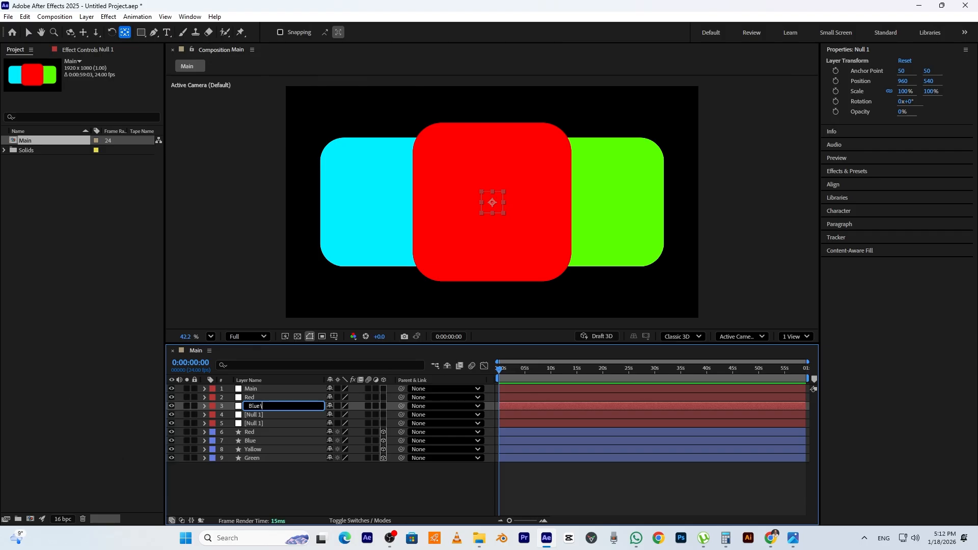
key(Return)
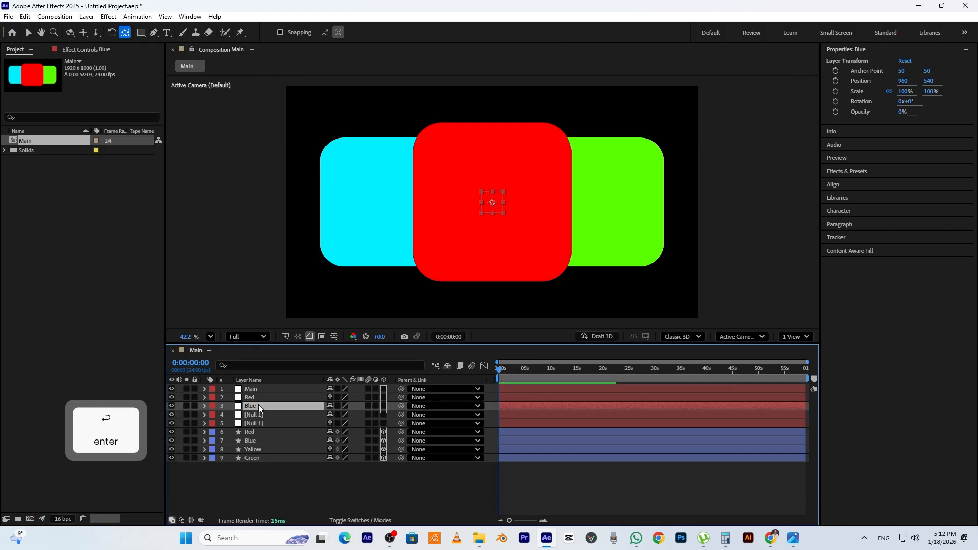
Rename the fourth null layer Yallow and the fifth null layer Green
click(260, 413)
key(Return)
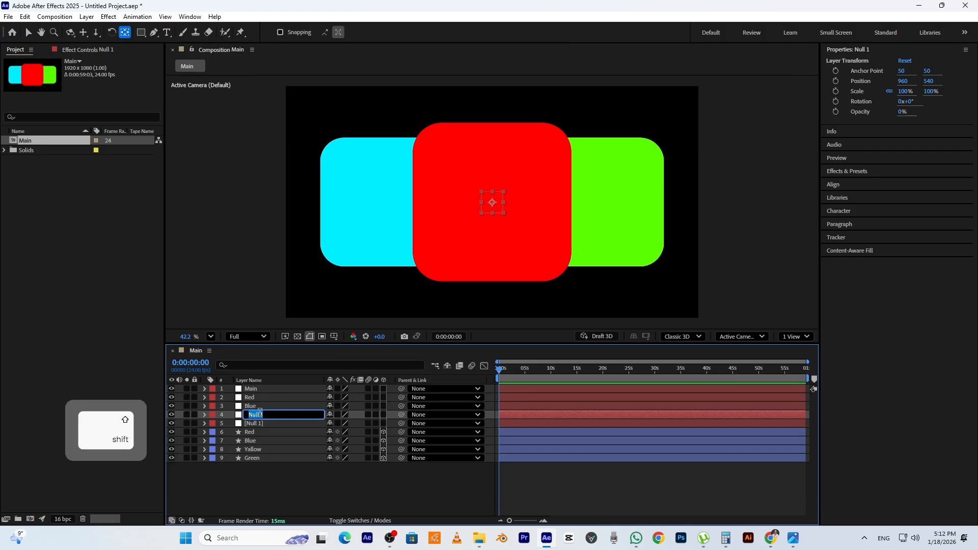
text(Yallow)
key(Return)
click(261, 423)
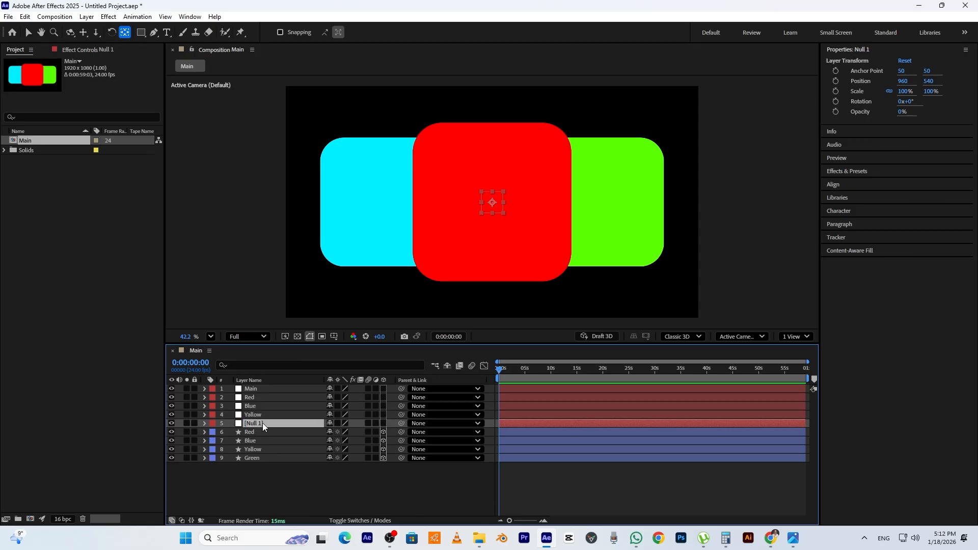
key(Return)
text(Green)
key(Return)
Turn all five null layers, from Main to Green, into 3D layers
click(262, 388)
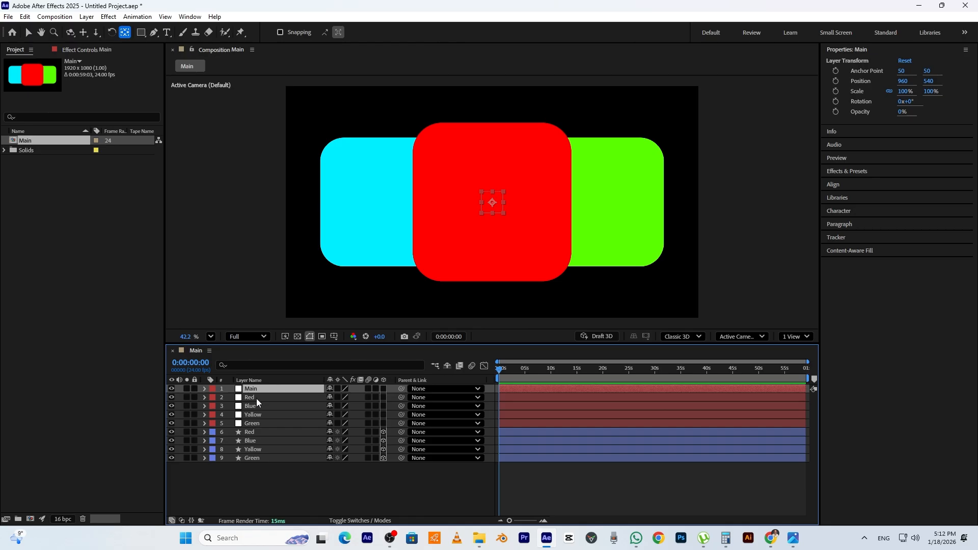
click(256, 398)
shift+click(258, 424)
click(383, 388)
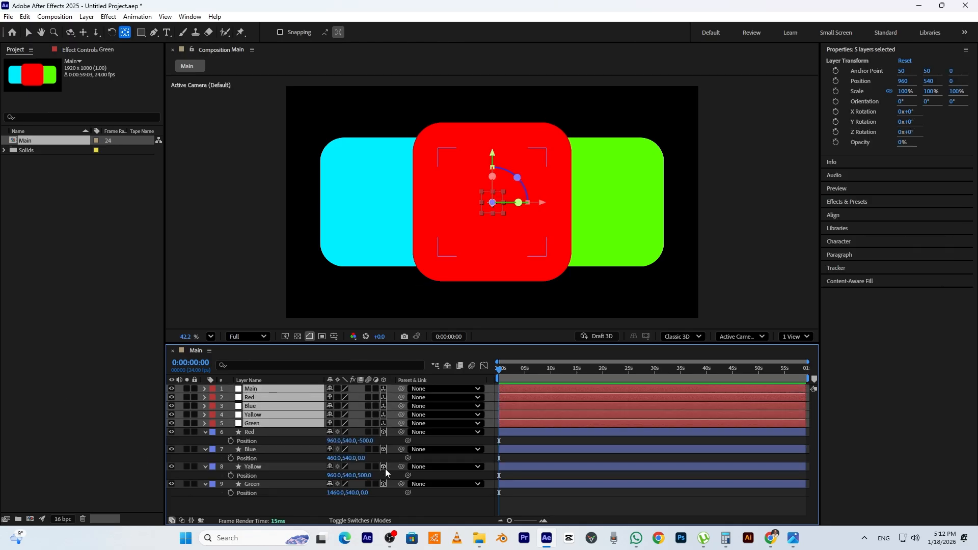
Copy the Position of the Red shape layer onto the Red null
click(257, 433)
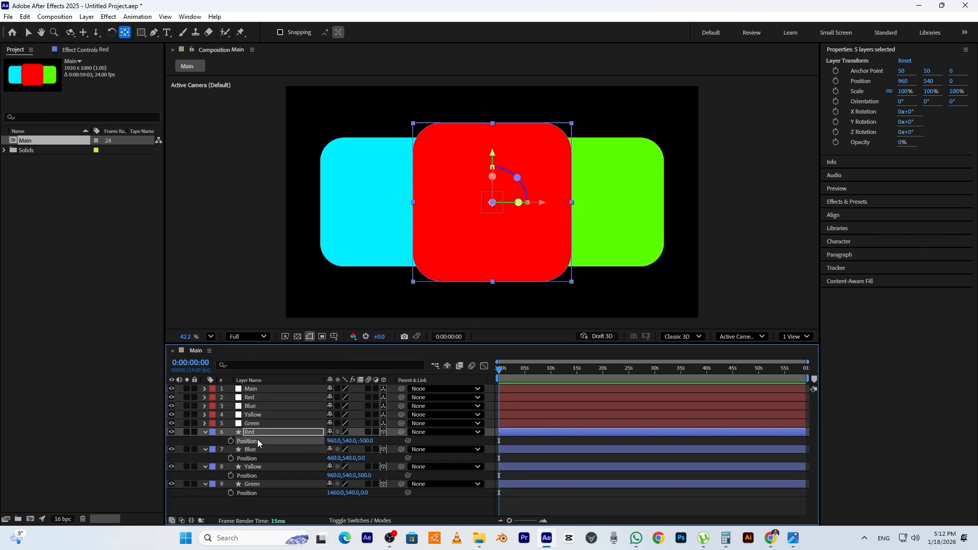
key(ctrl+c)
click(258, 398)
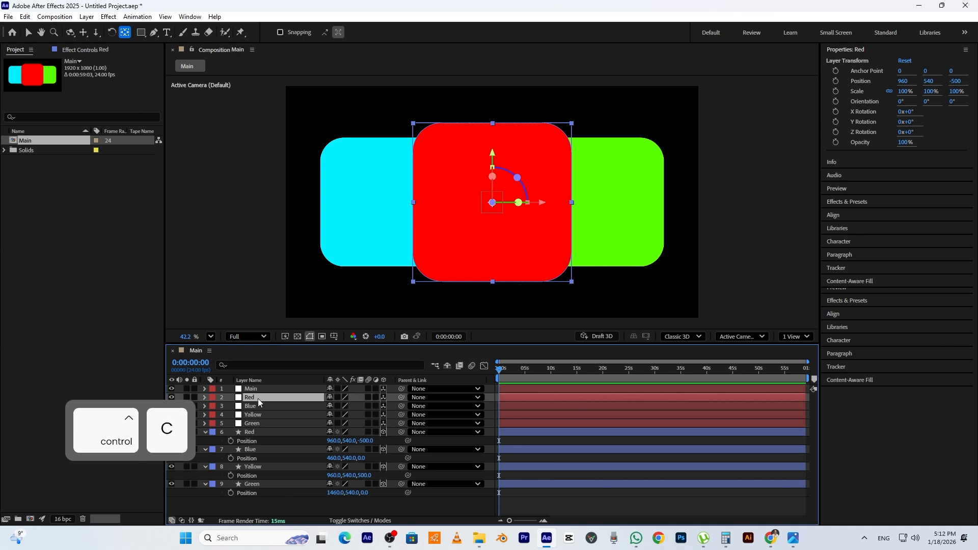
key(p)
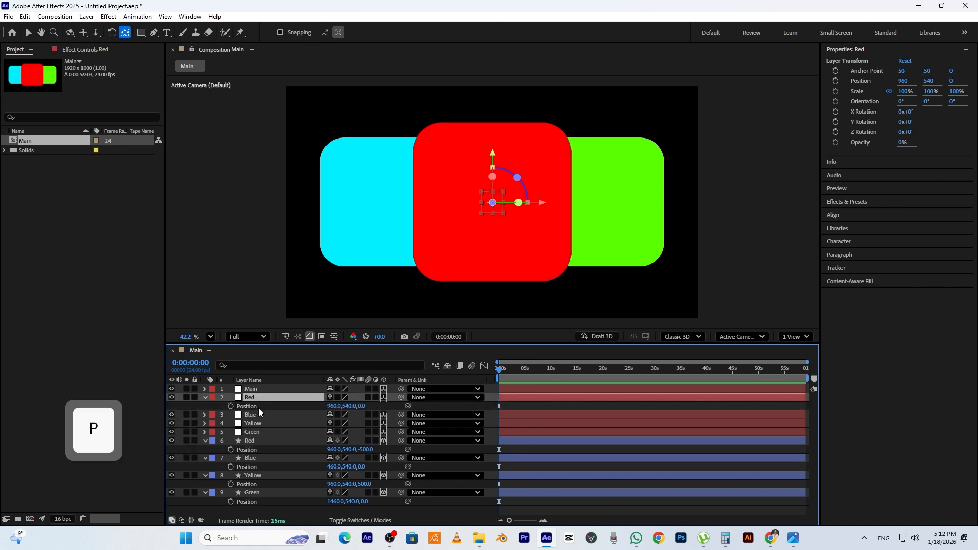
key(ctrl+v)
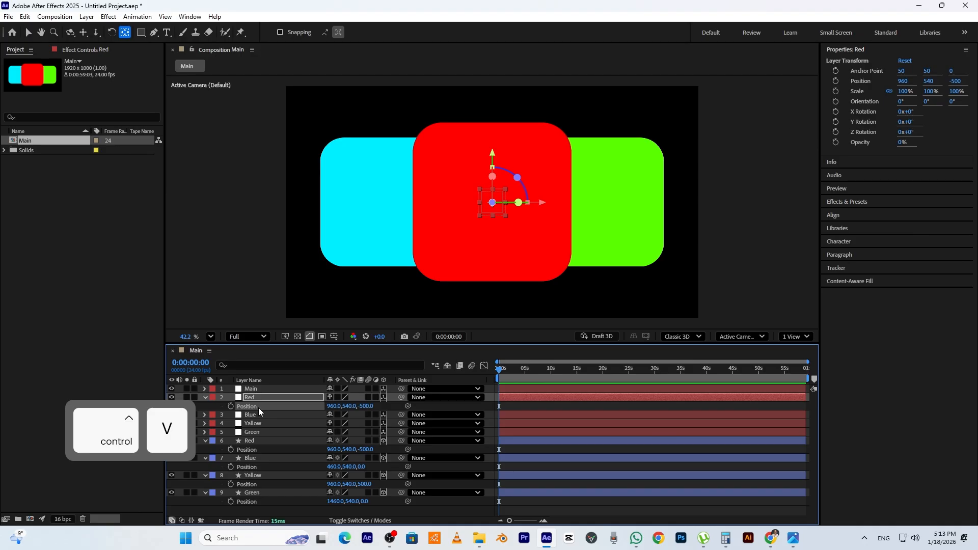
Set the Yallow null's Z position to 500
click(260, 423)
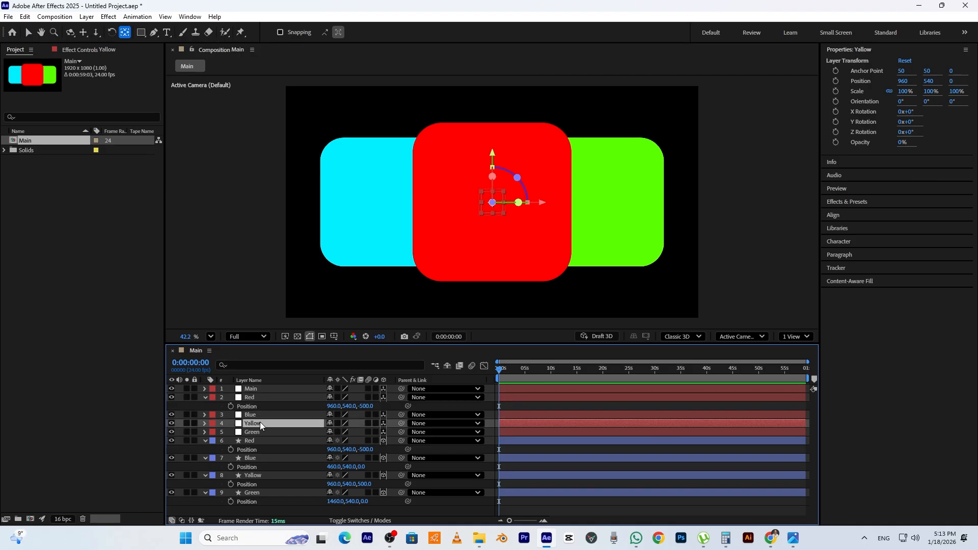
key(p)
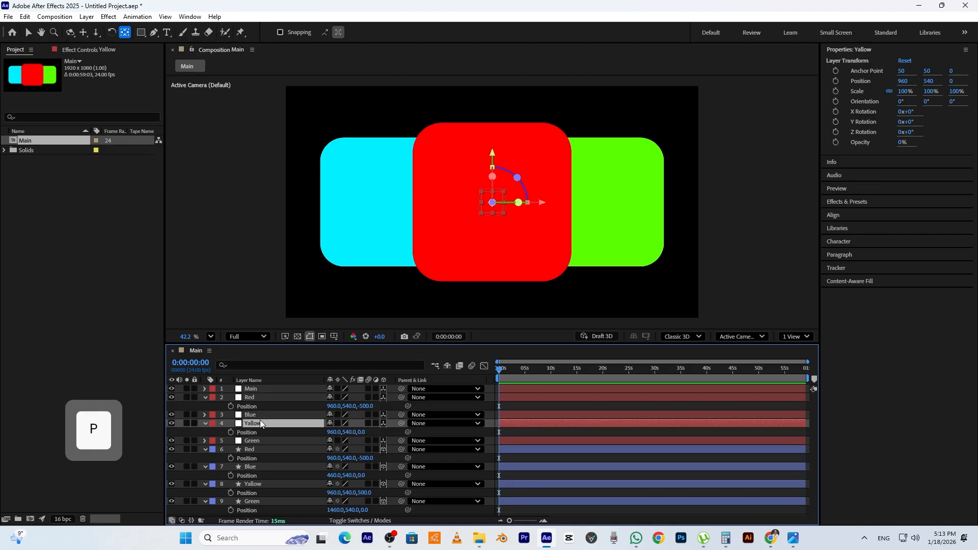
click(364, 432)
text(500)
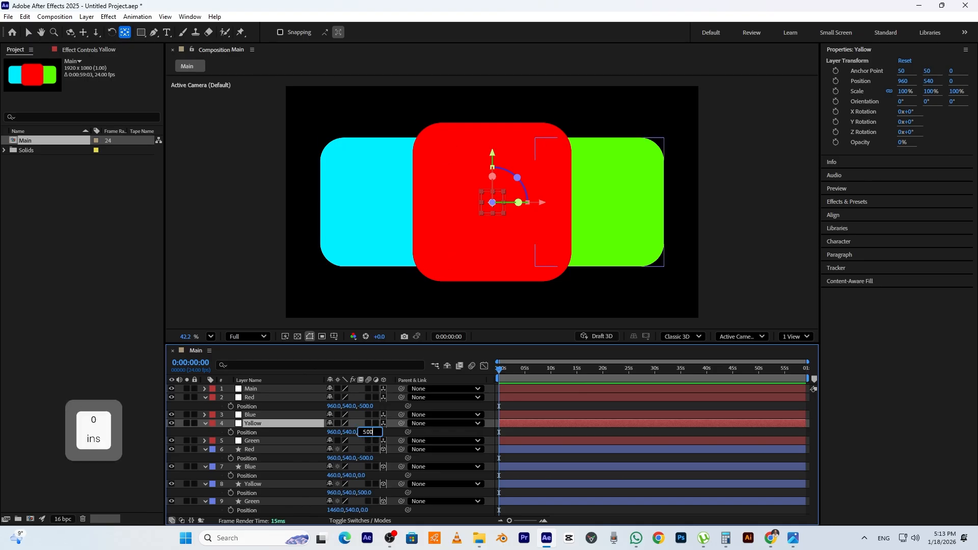
key(Return)
Set the Blue null's X position to 460
click(248, 415)
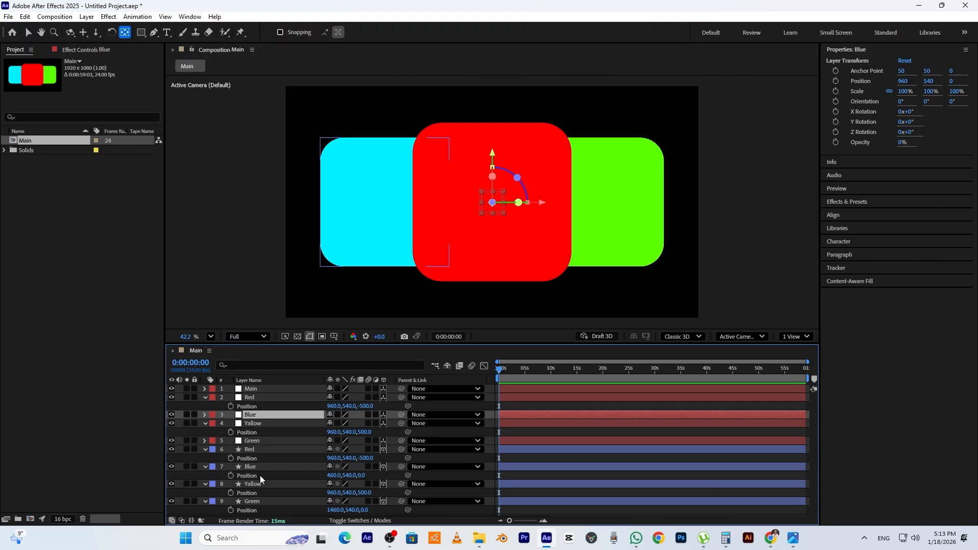
key(p)
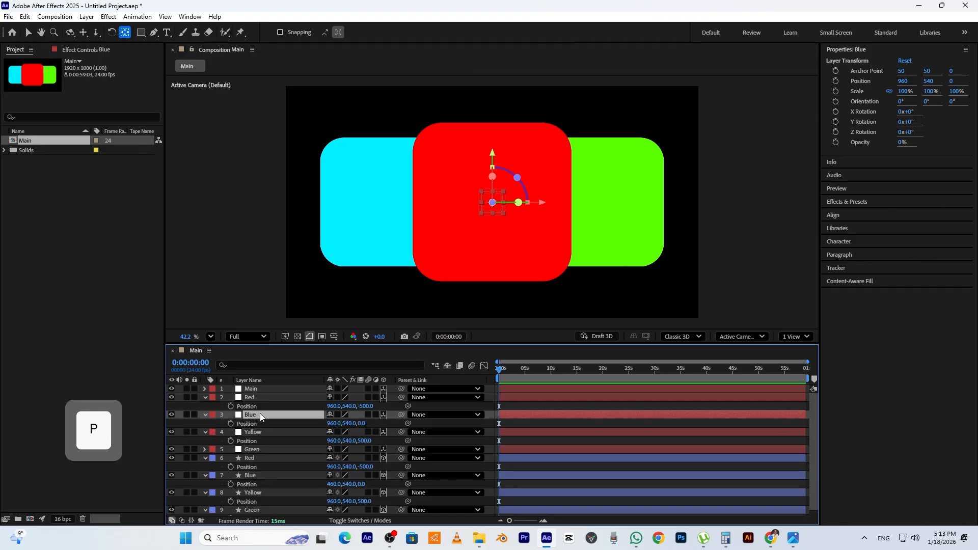
click(332, 423)
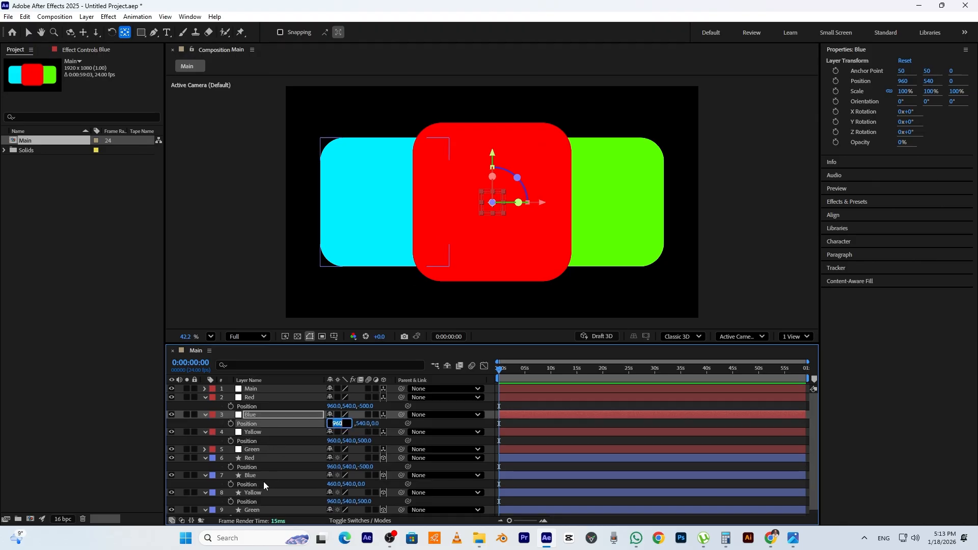
text(460)
key(Return)
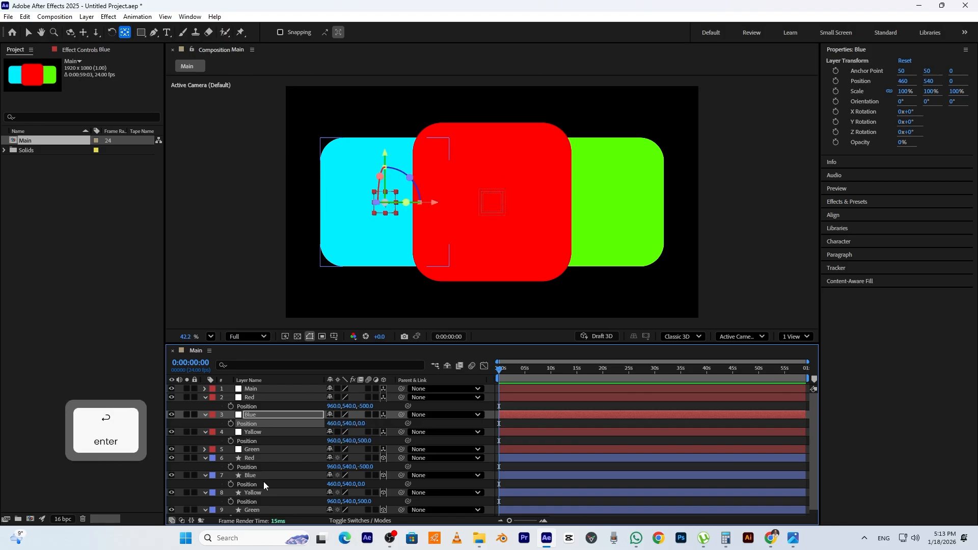
Set the Green null's X position to 1460
click(253, 451)
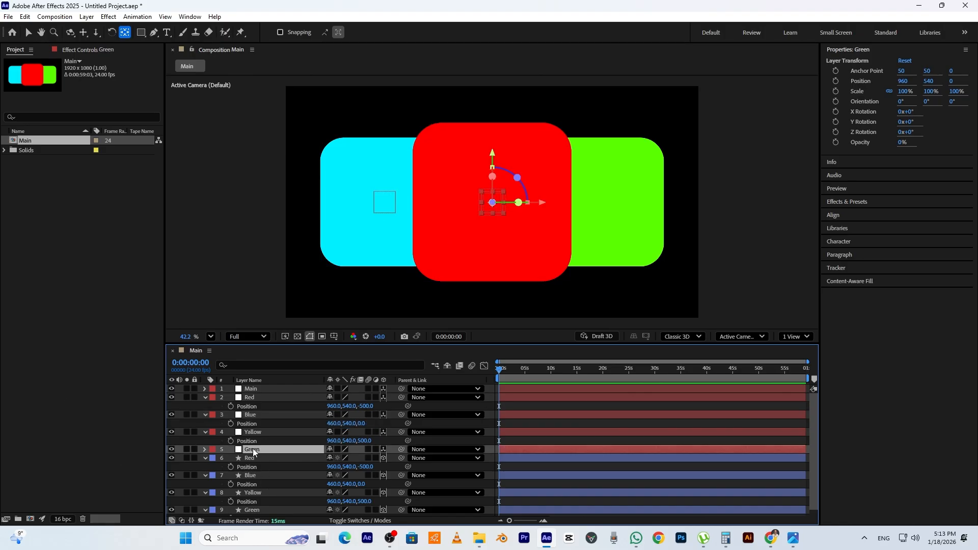
key(p)
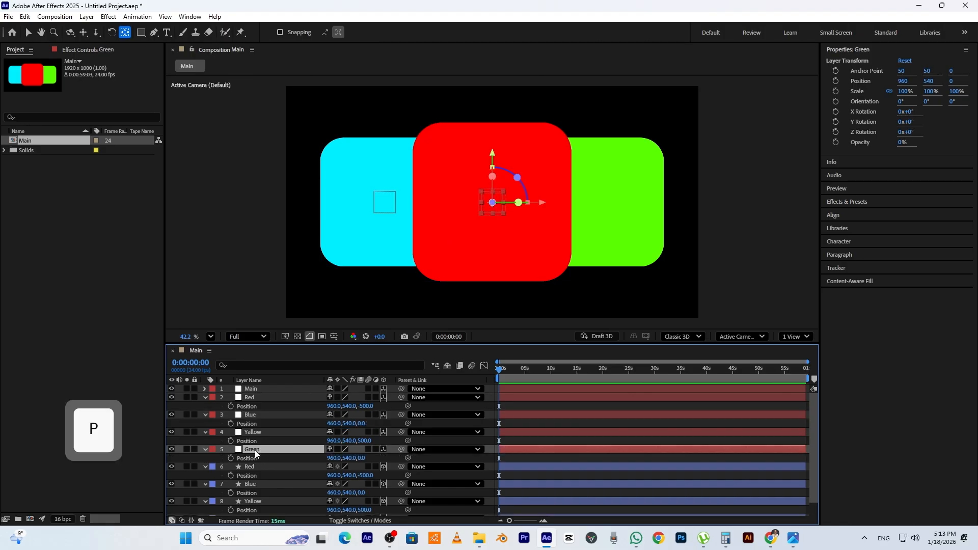
click(334, 458)
text(1460)
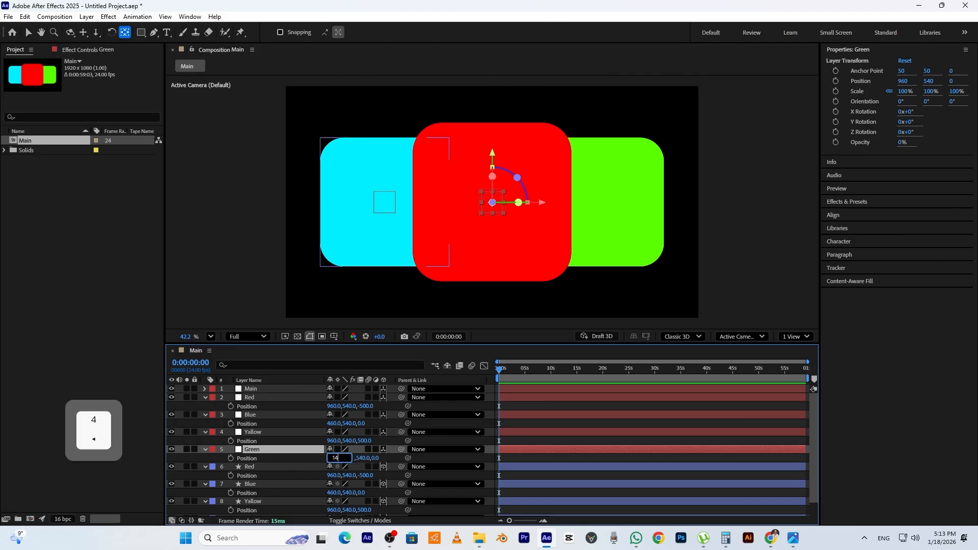
key(Return)
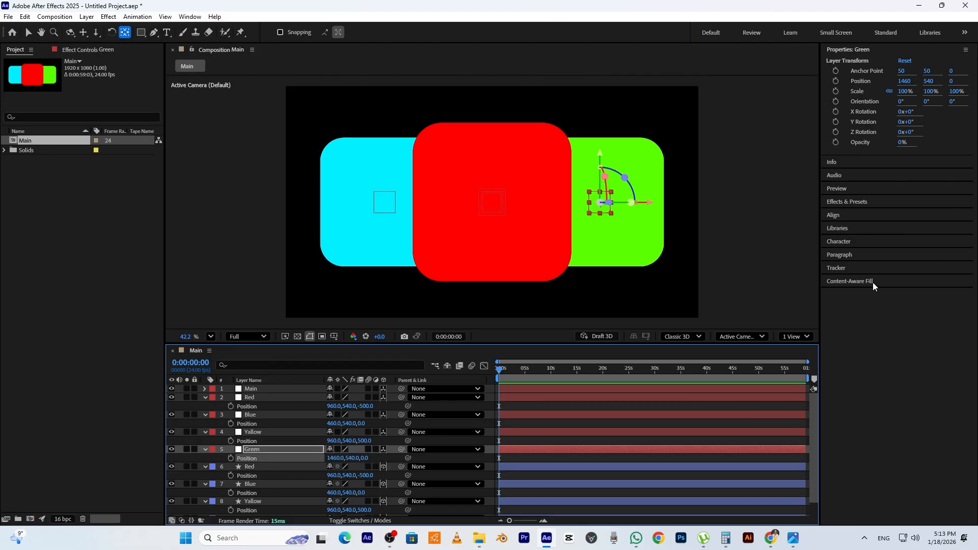
Check the 3D arrangement of the squares from Custom View 1 and return to the Active Camera view
click(743, 337)
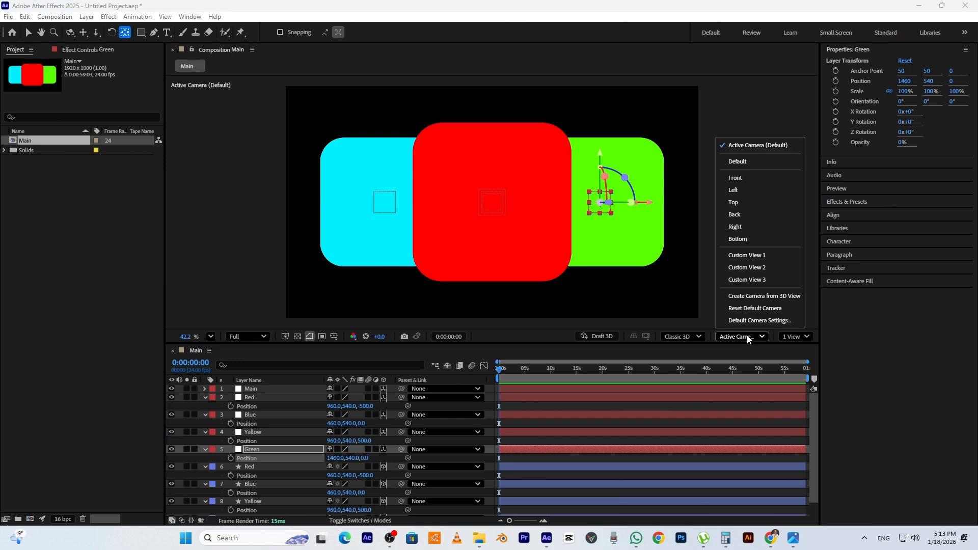
click(752, 255)
click(716, 246)
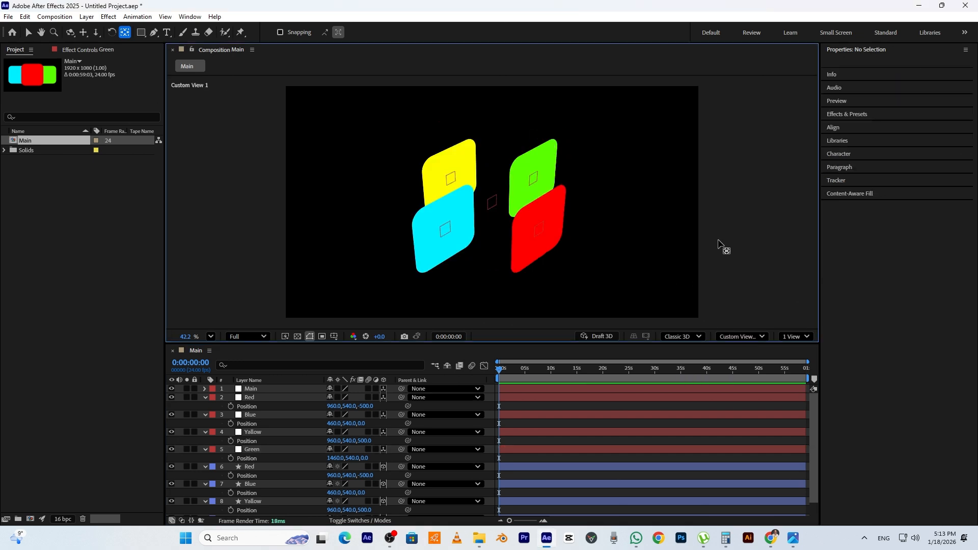
click(735, 337)
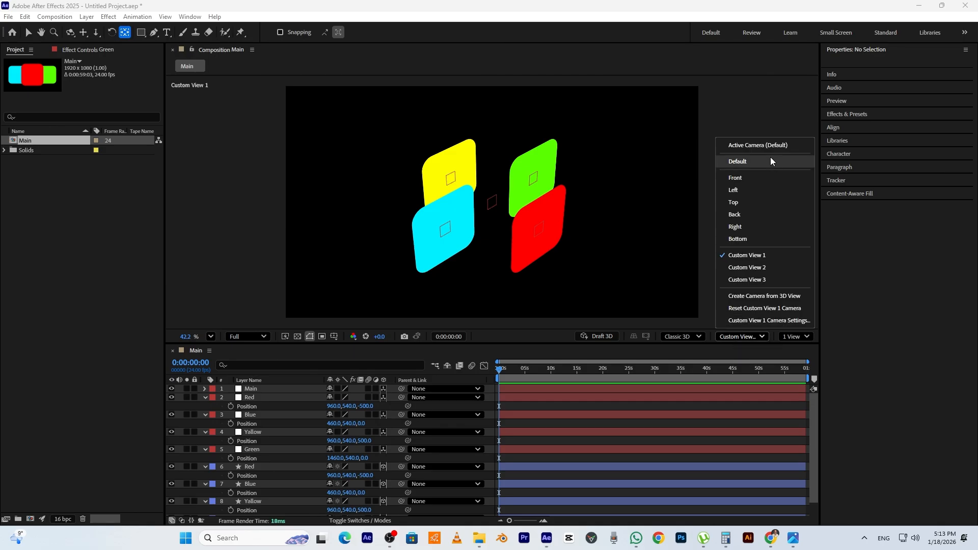
key(Escape)
key(Escape)
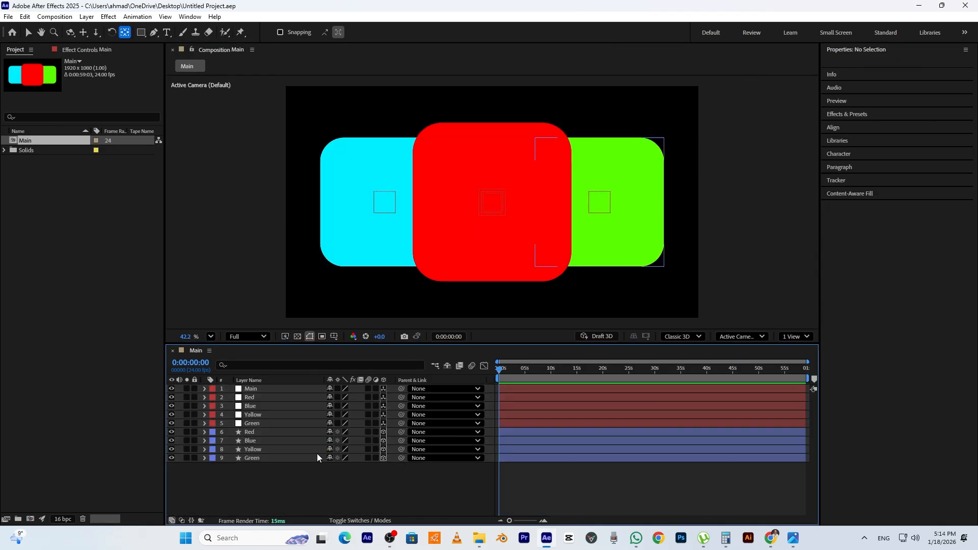
Parent the Red, Blue, Yallow and Green nulls to the Main null
click(263, 391)
click(259, 397)
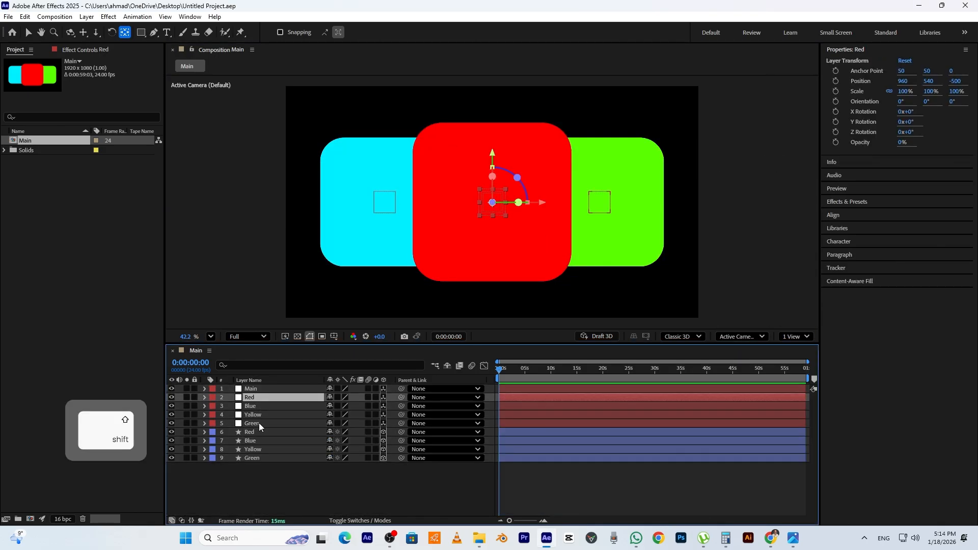
shift+click(259, 423)
drag(402, 397, 274, 387)
Parent each of the Red, Blue, Yallow and Green shape layers to the null of the same colour name
click(256, 432)
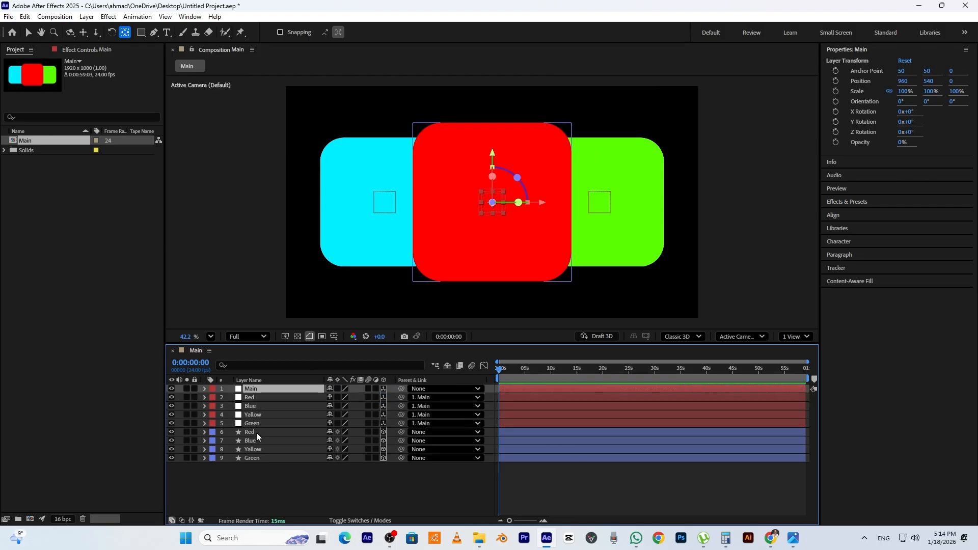
drag(401, 433, 258, 398)
click(257, 406)
click(265, 441)
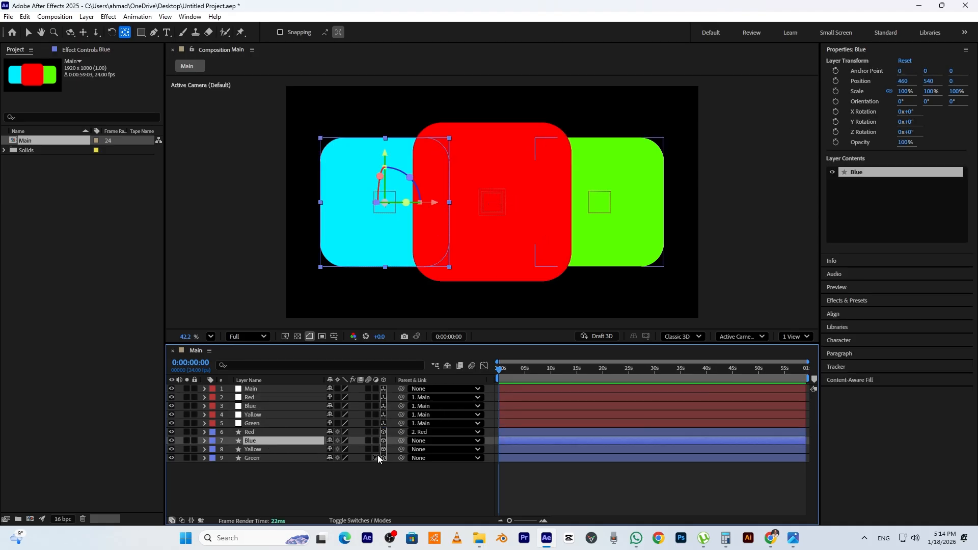
drag(396, 441, 260, 410)
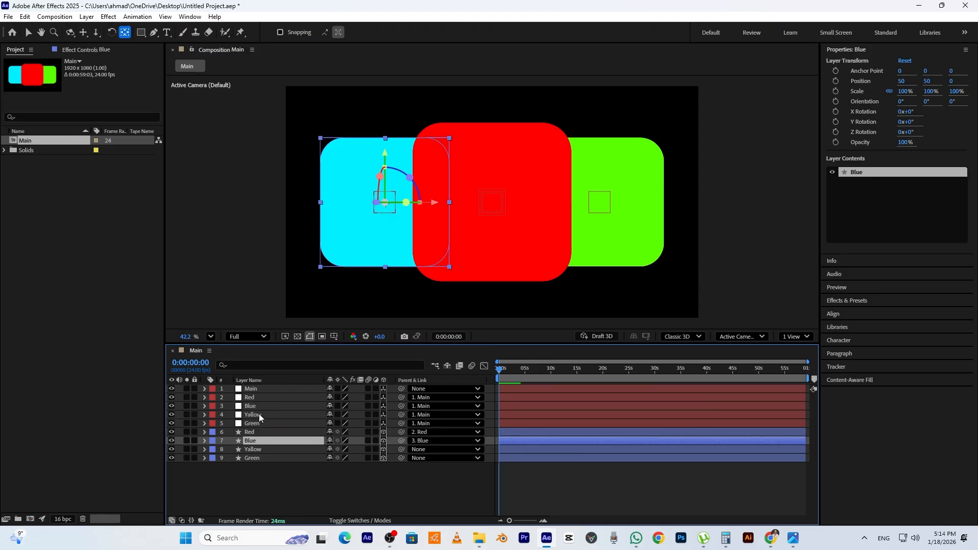
click(263, 447)
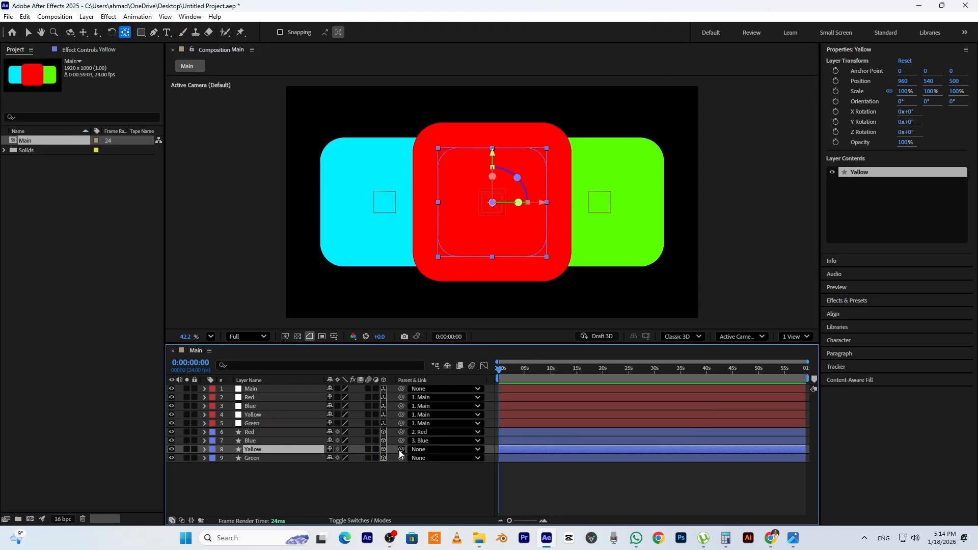
drag(401, 451, 255, 414)
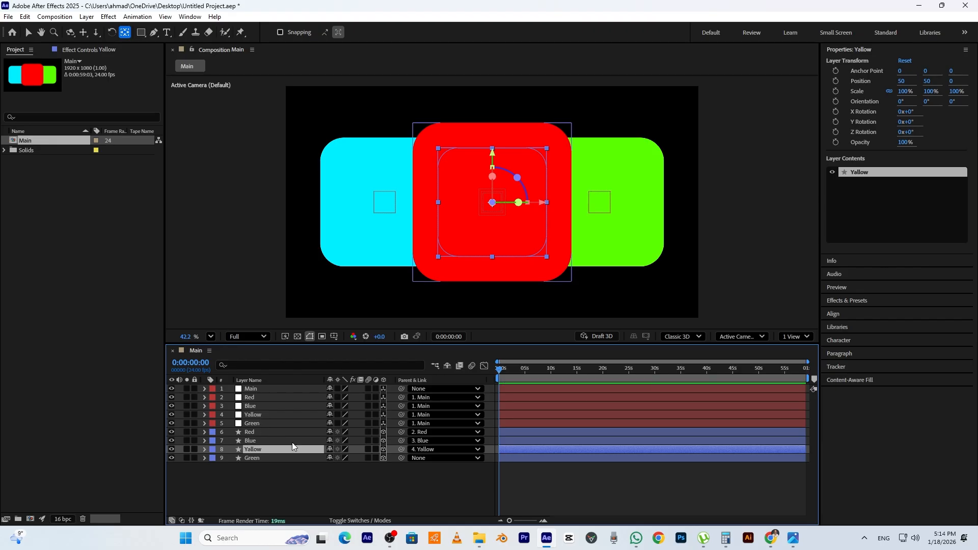
drag(401, 458, 265, 424)
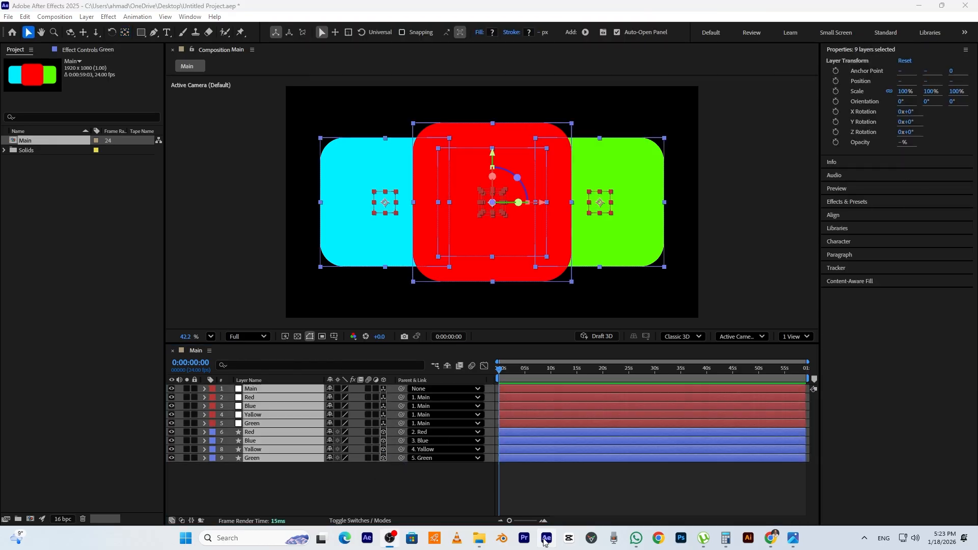
Add Orientation keyframes at 0:00:00:00 to all five nulls and show only their keyframed properties
click(547, 542)
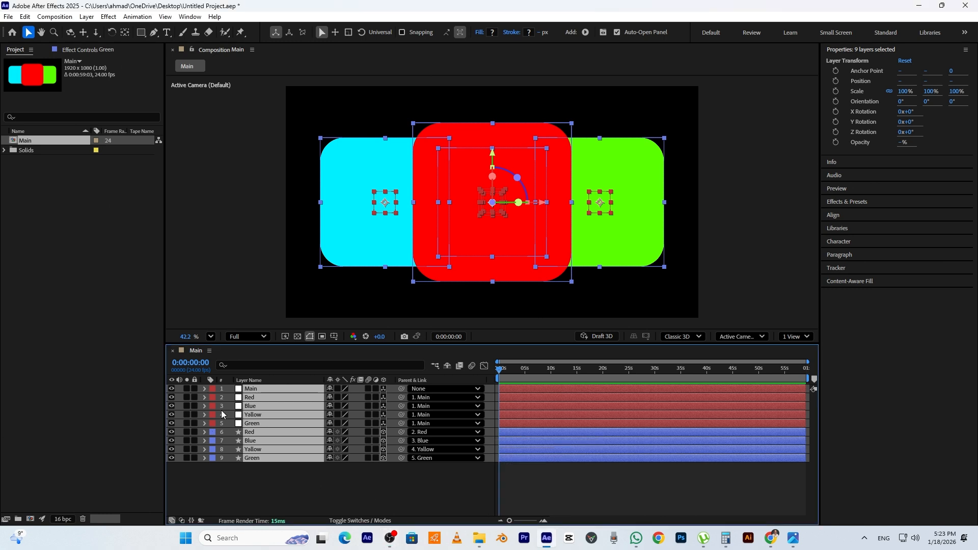
click(246, 480)
click(259, 422)
shift+click(260, 390)
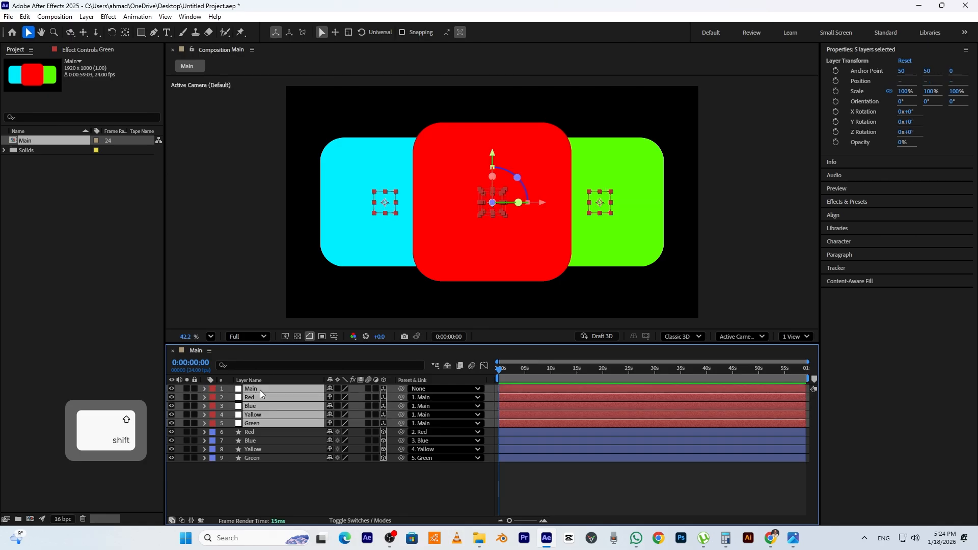
key(r)
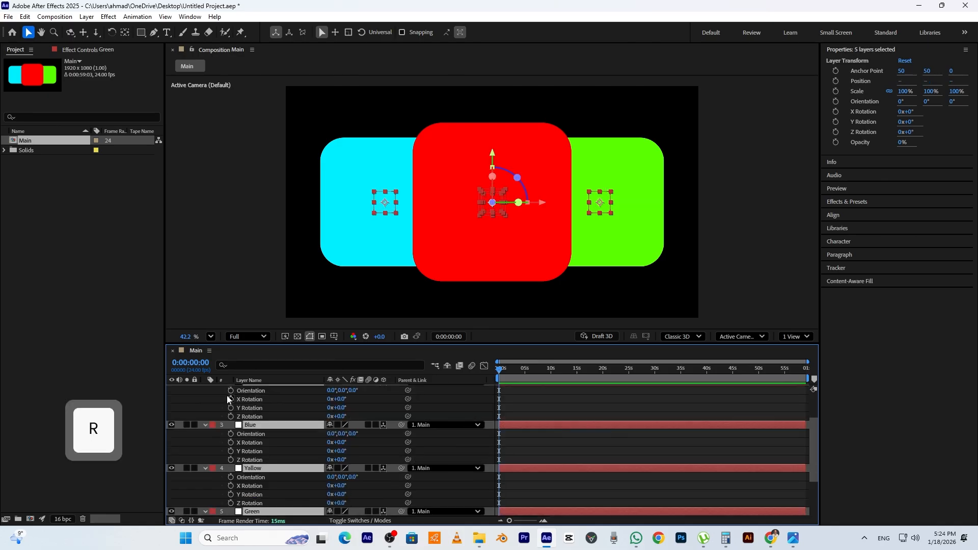
click(232, 390)
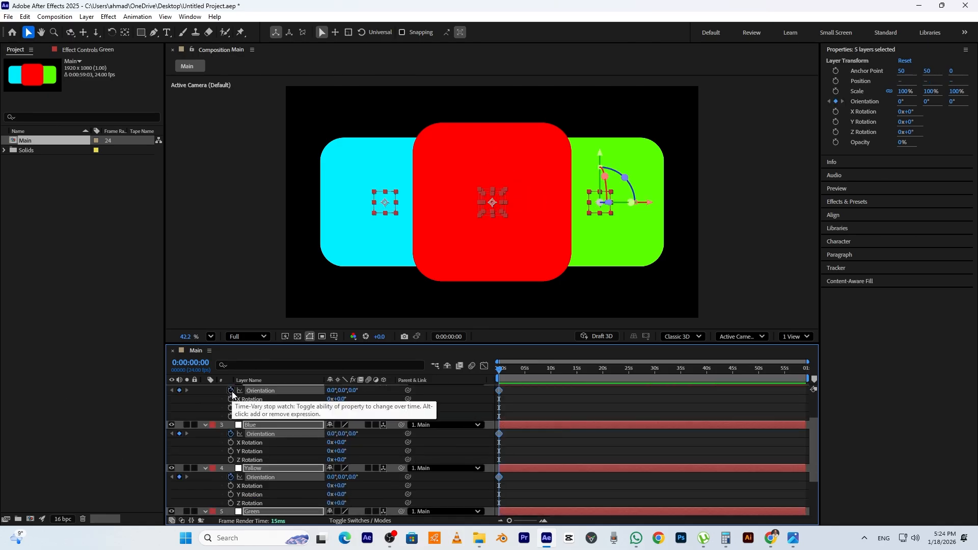
key(u)
key(u)
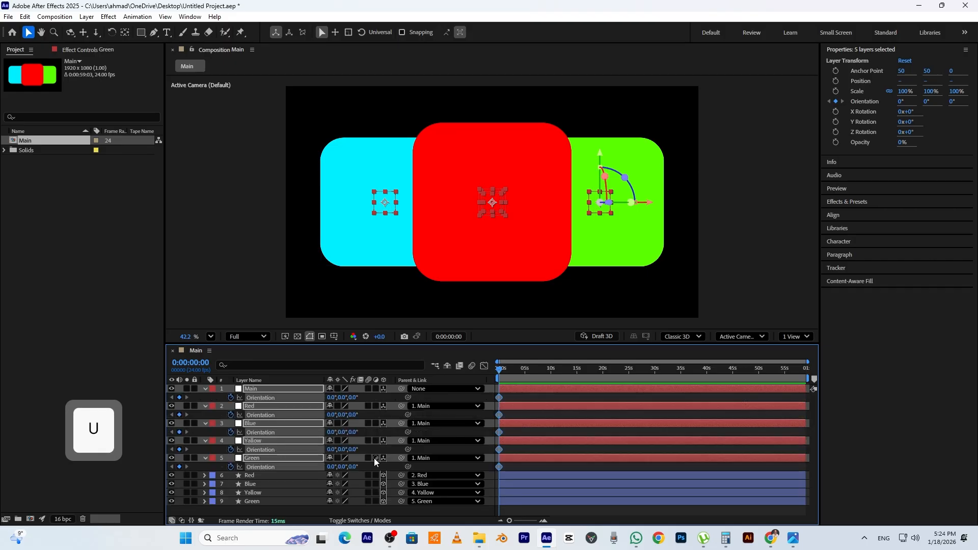
At 0:00:00:12, set the Main null's Y orientation to 90°
click(192, 364)
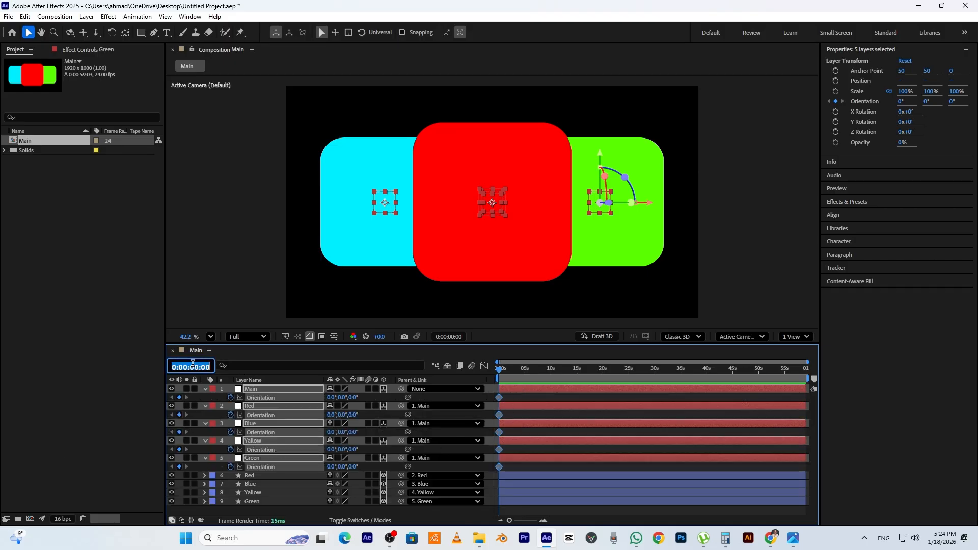
text(12)
key(Return)
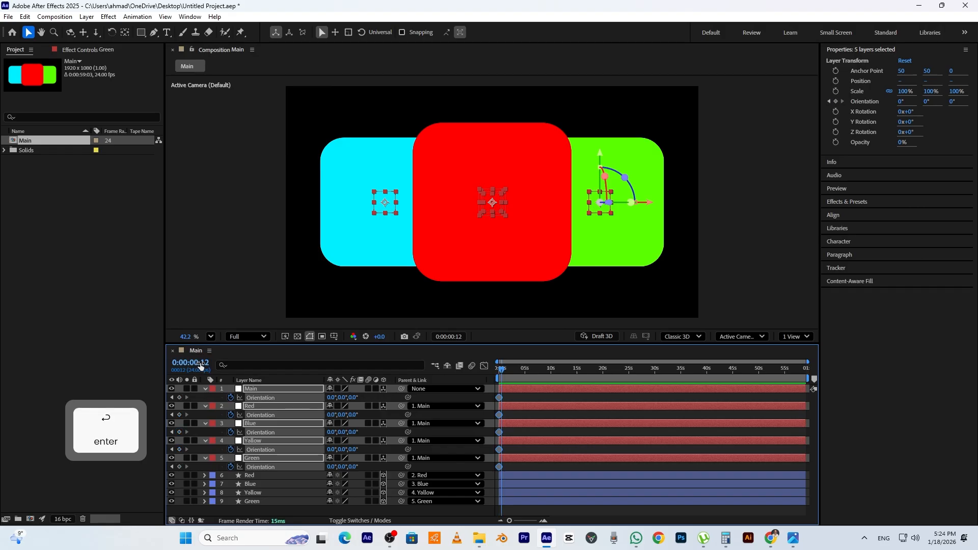
click(544, 521)
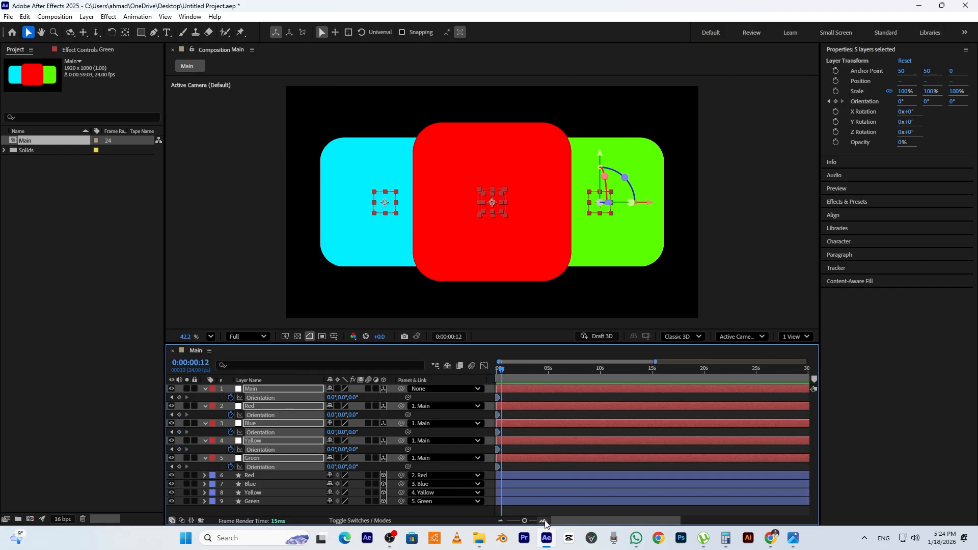
click(544, 521)
click(544, 521)
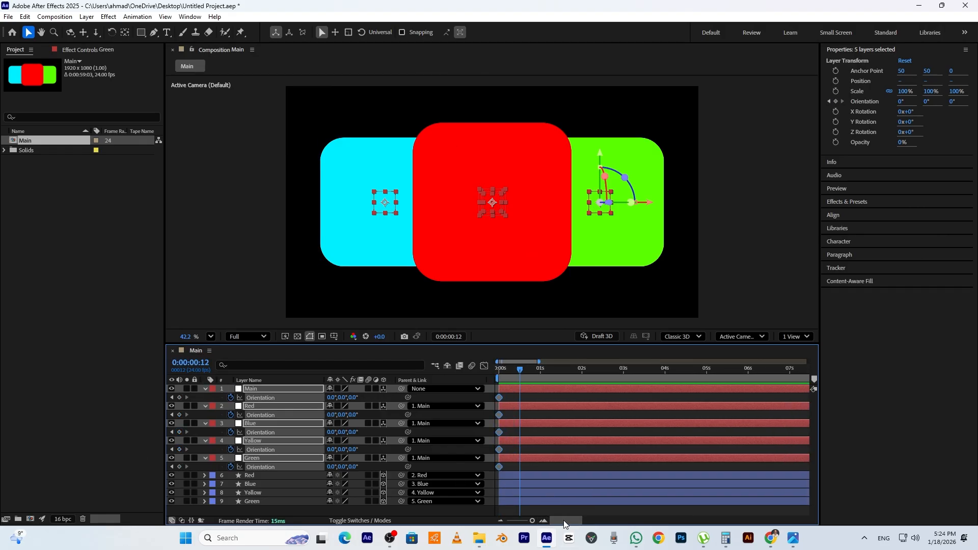
click(246, 388)
click(203, 396)
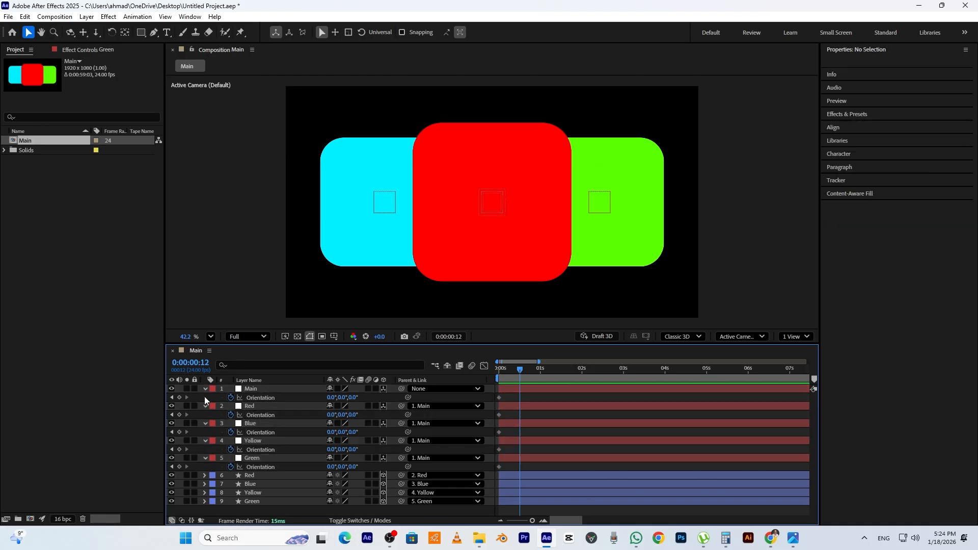
click(259, 390)
click(341, 397)
text(90)
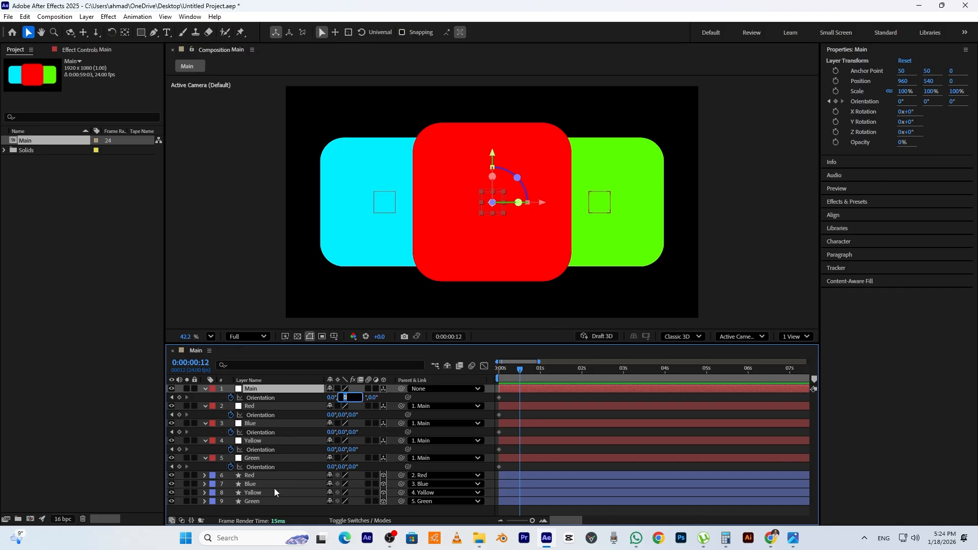
key(Return)
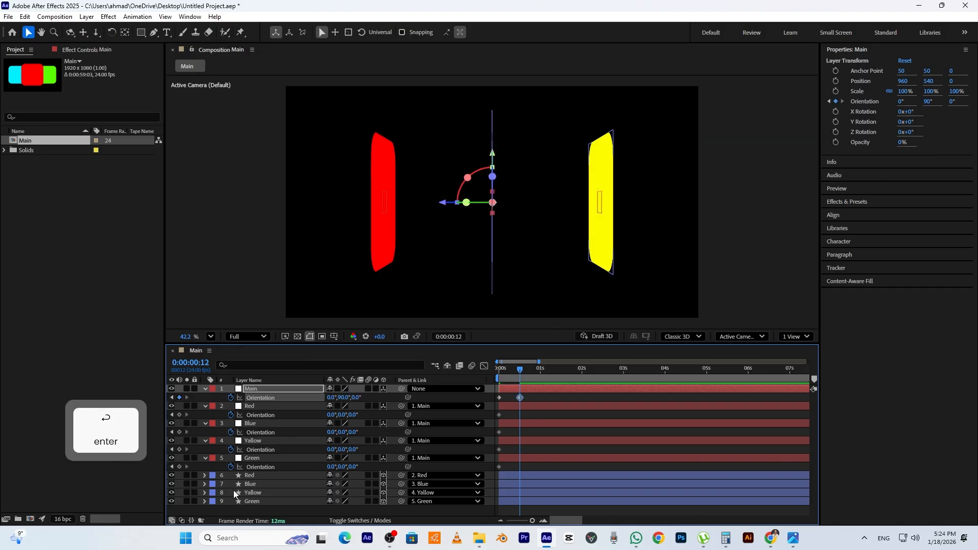
Set the Y orientation of the Red, Blue, Yallow and Green nulls to 270° at 0:00:00:12
click(260, 406)
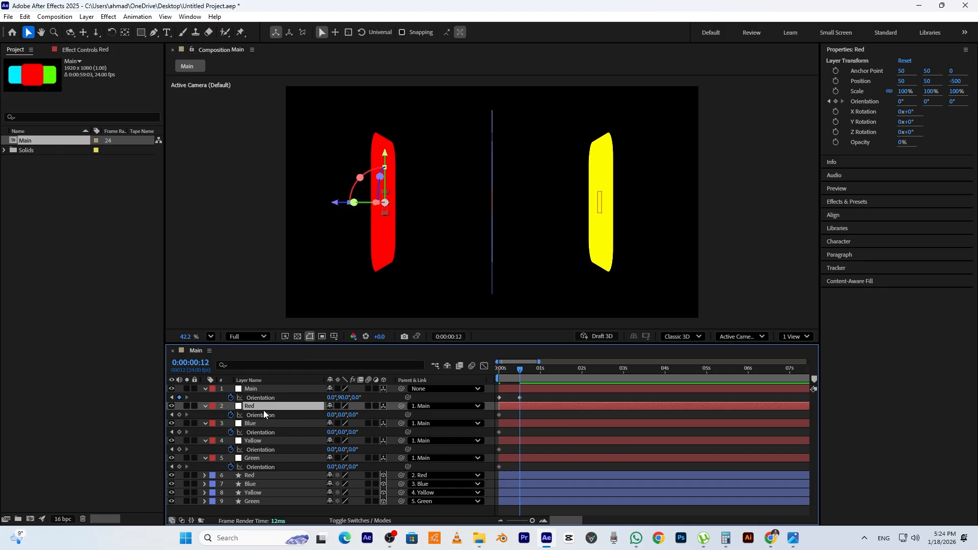
shift+click(259, 458)
click(341, 450)
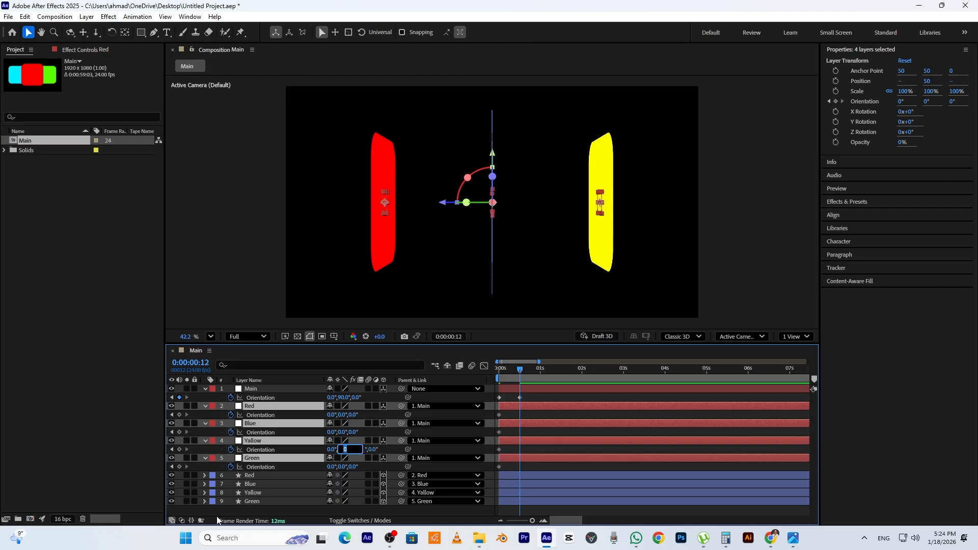
text(270)
key(Return)
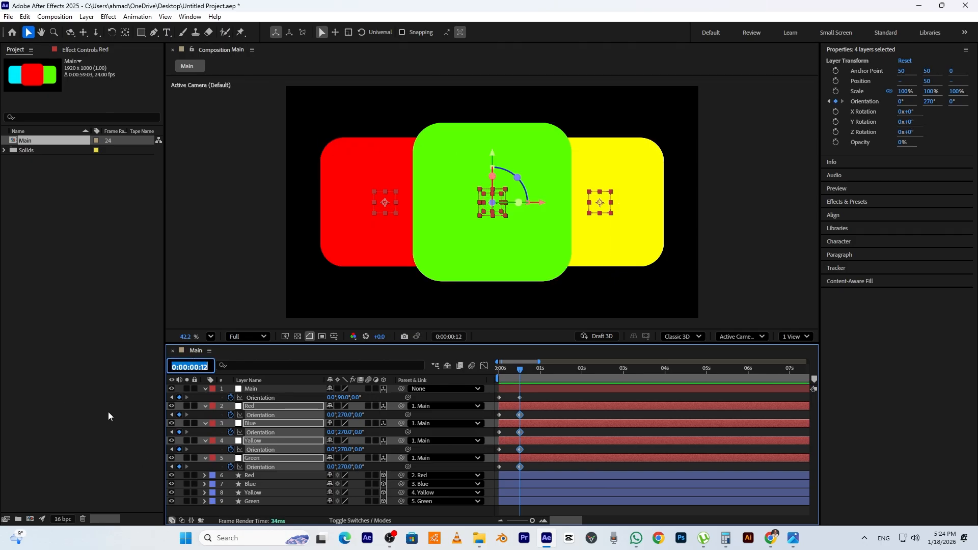
At 0:00:01:12, add Orientation keyframes holding the current values on all five nulls
text(0112)
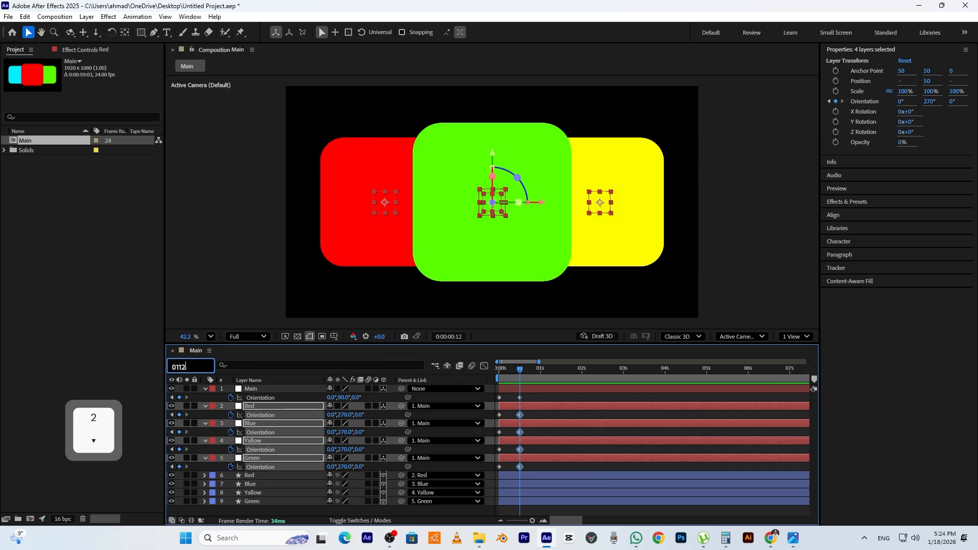
key(Return)
shift+click(252, 388)
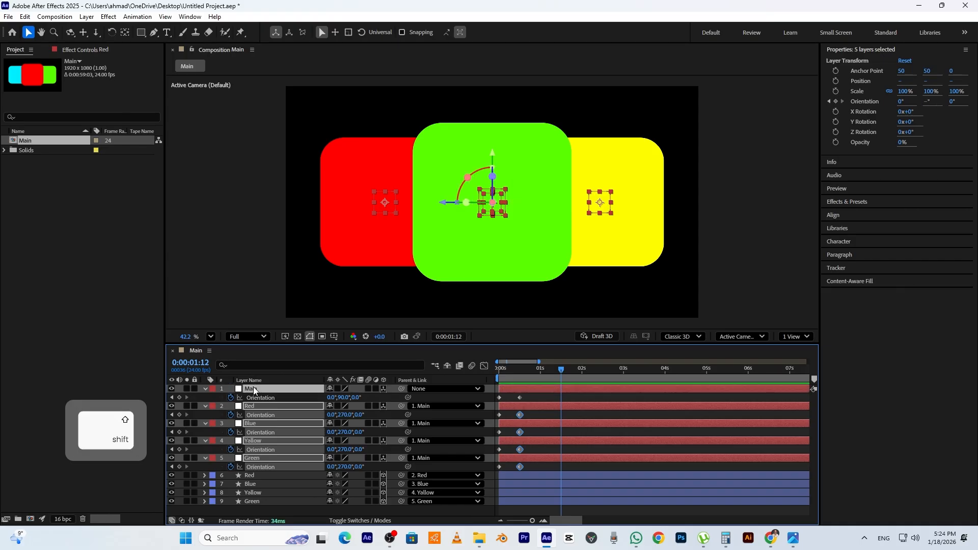
click(179, 397)
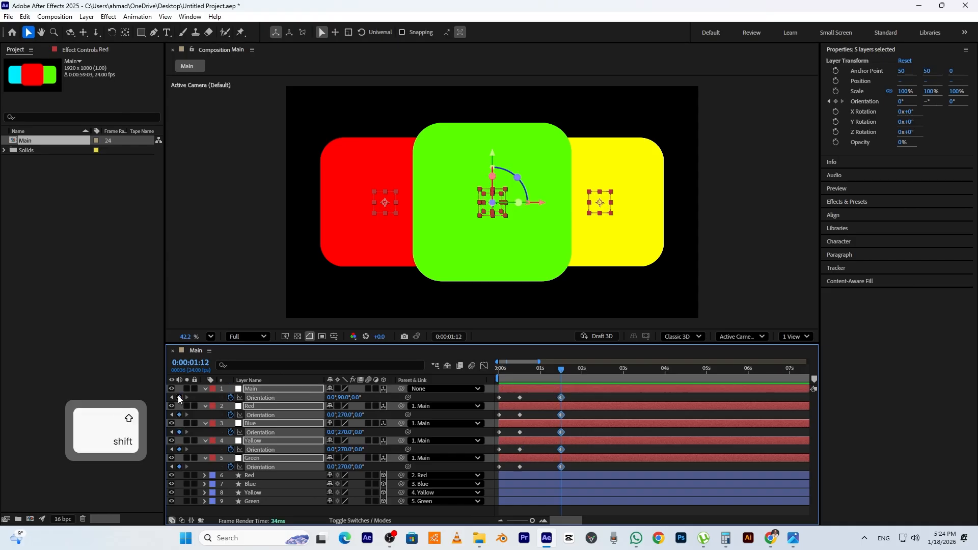
At 0:00:02:00, set the Main null's Y orientation to 180°
click(187, 365)
text(200)
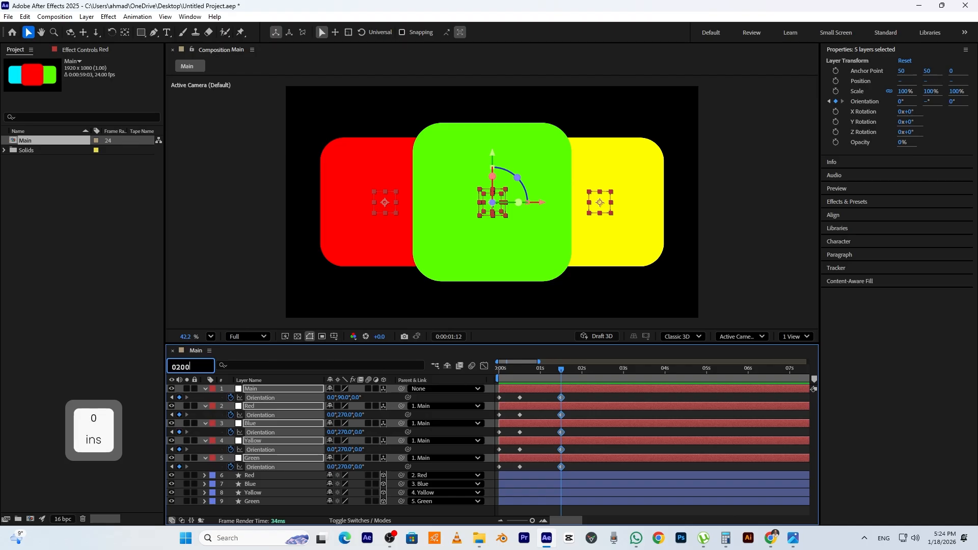
key(Return)
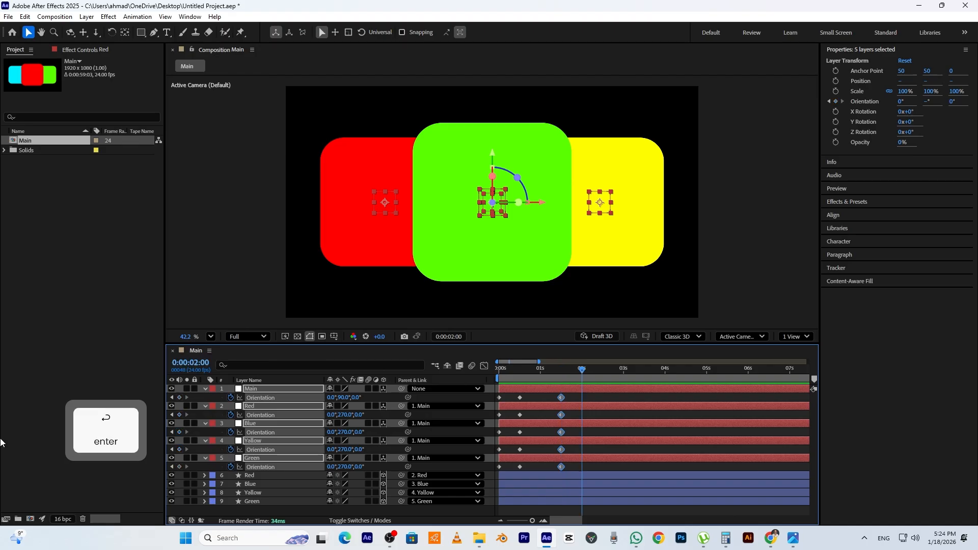
click(215, 396)
click(294, 390)
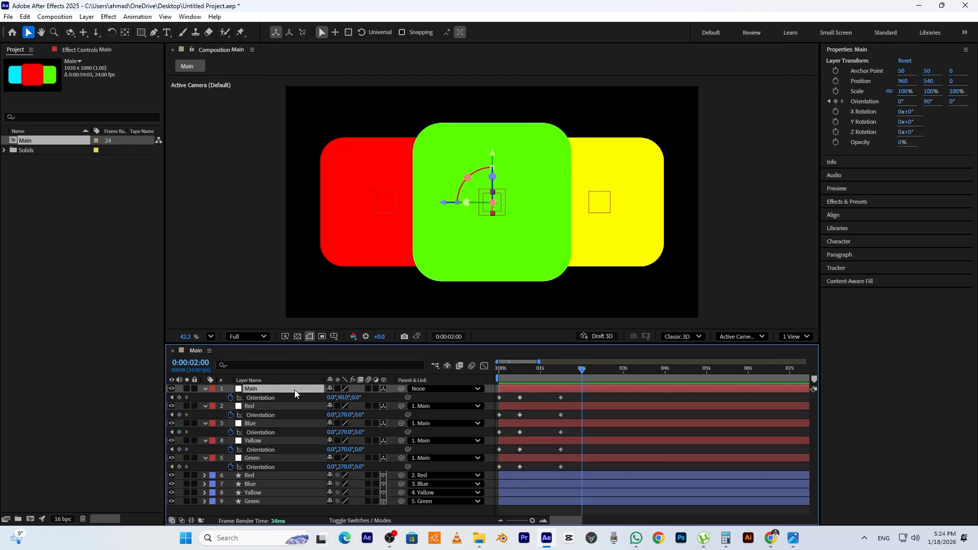
click(344, 397)
text(180)
key(Return)
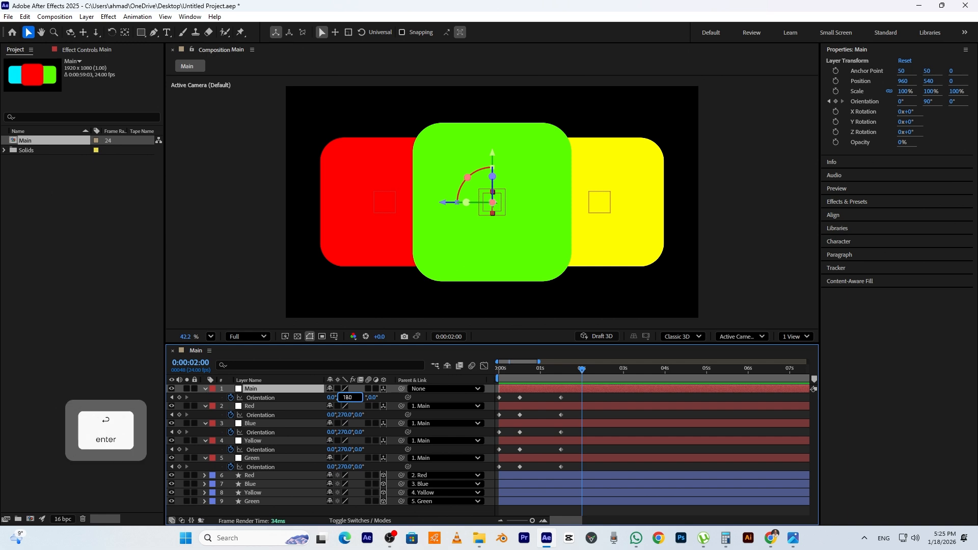
Set the Y orientation of the Red, Blue, Yallow and Green nulls to 180° at 0:00:02:00
click(277, 406)
shift+click(306, 458)
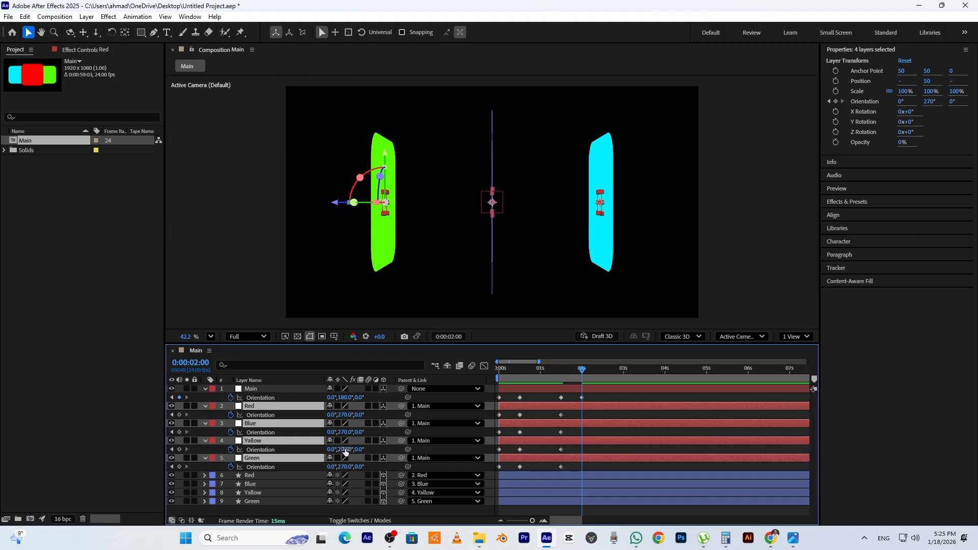
click(346, 450)
text(180)
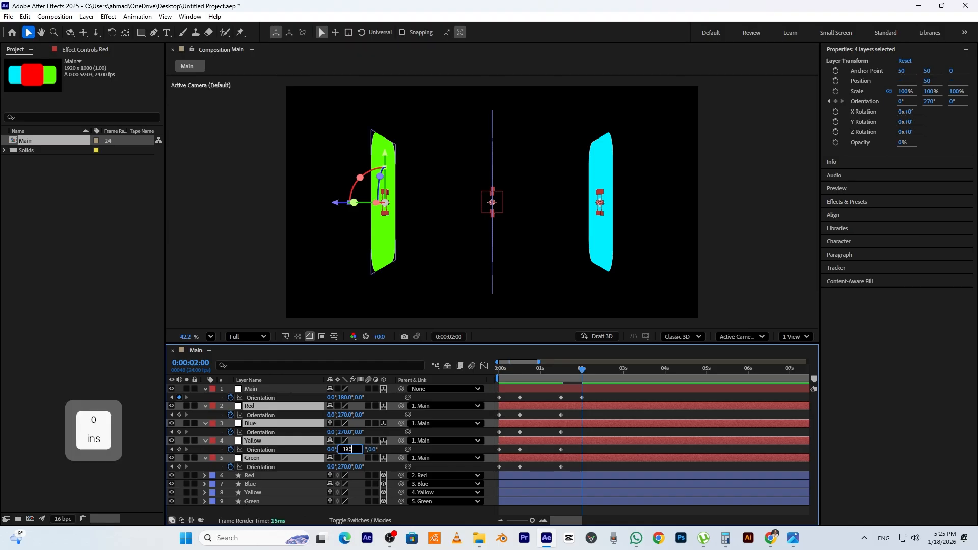
key(Return)
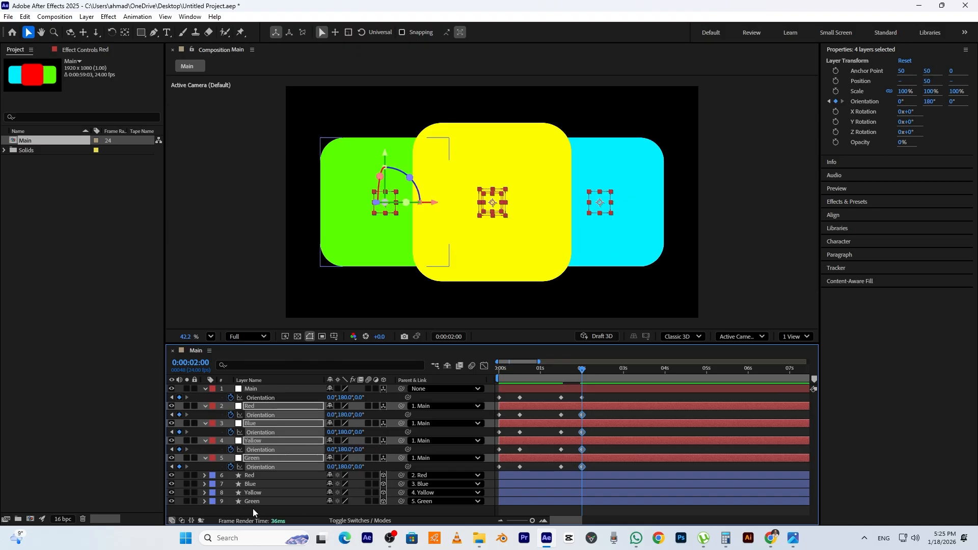
At 0:00:03:00, add Orientation keyframes holding the current values on all five nulls
click(201, 363)
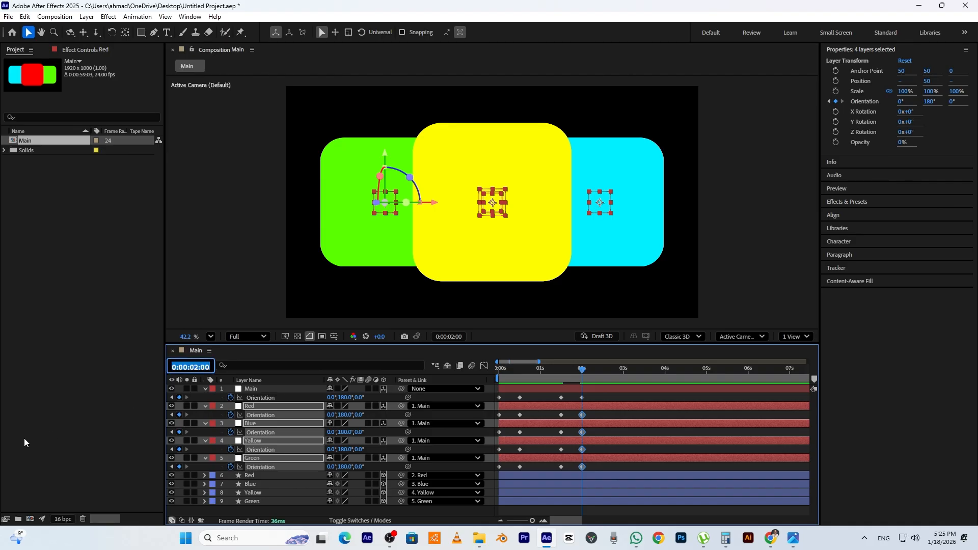
text(030)
key(Return)
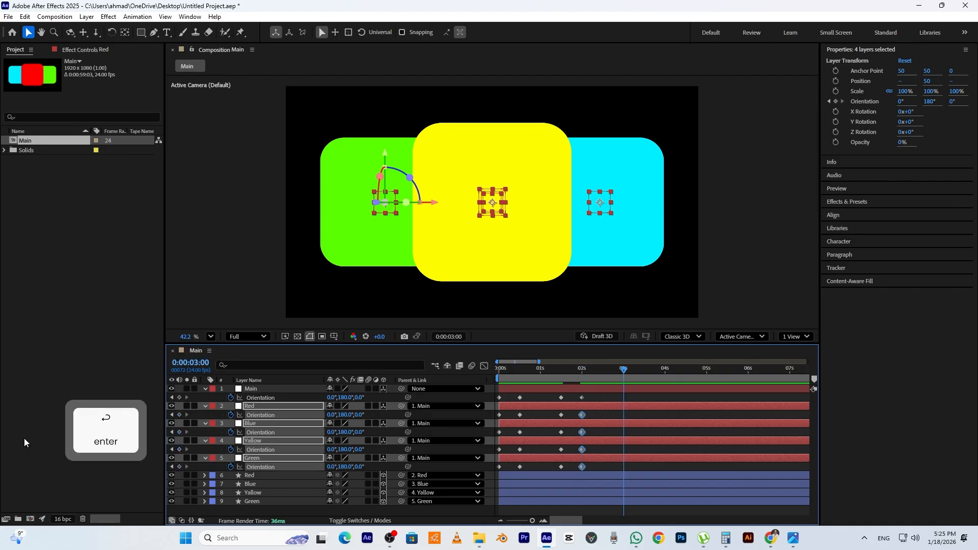
ctrl+click(261, 389)
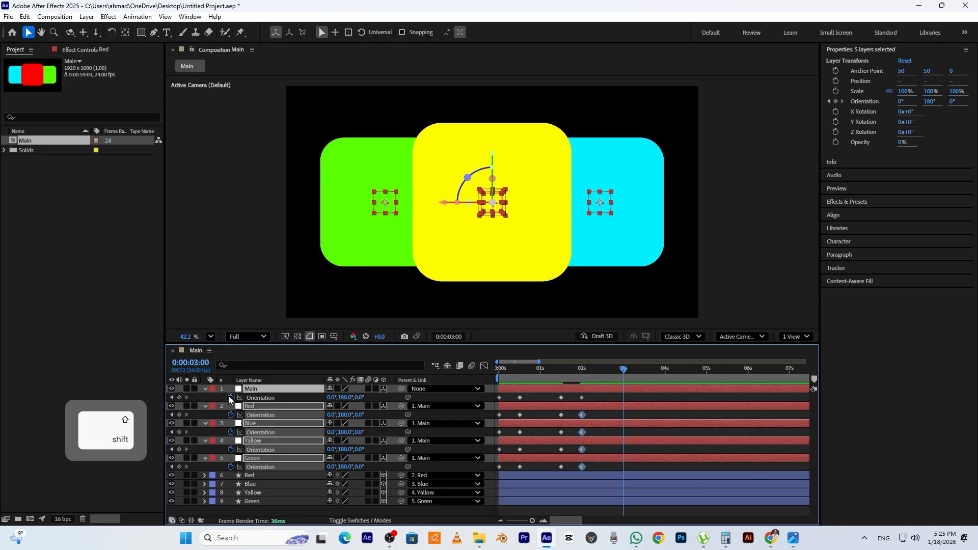
click(178, 398)
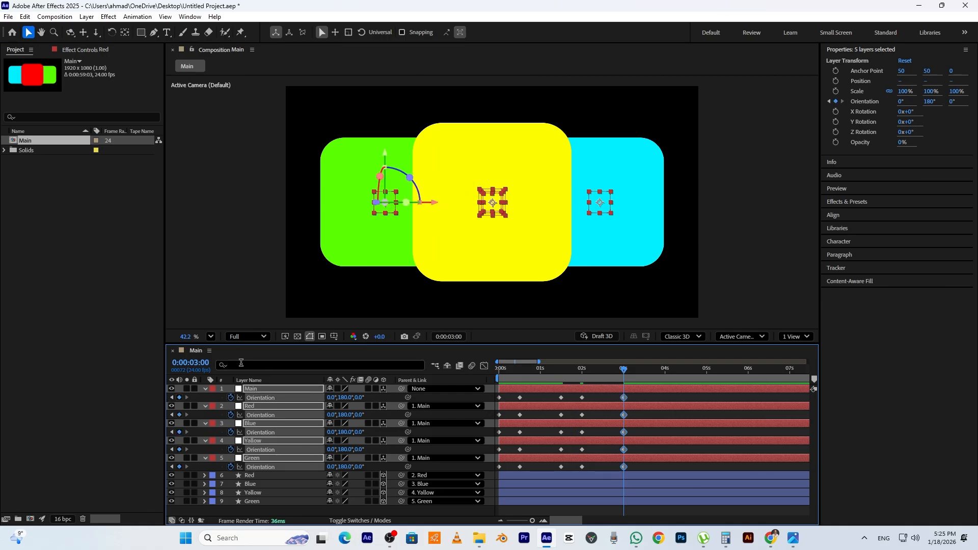
At 0:00:03:12, set the Main null's Y orientation to 270°
click(193, 365)
text(0312)
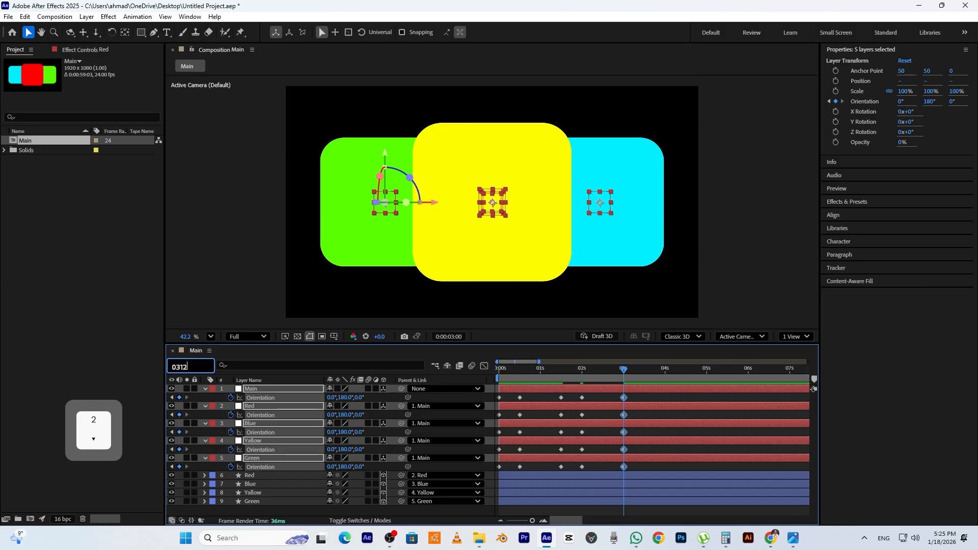
key(Return)
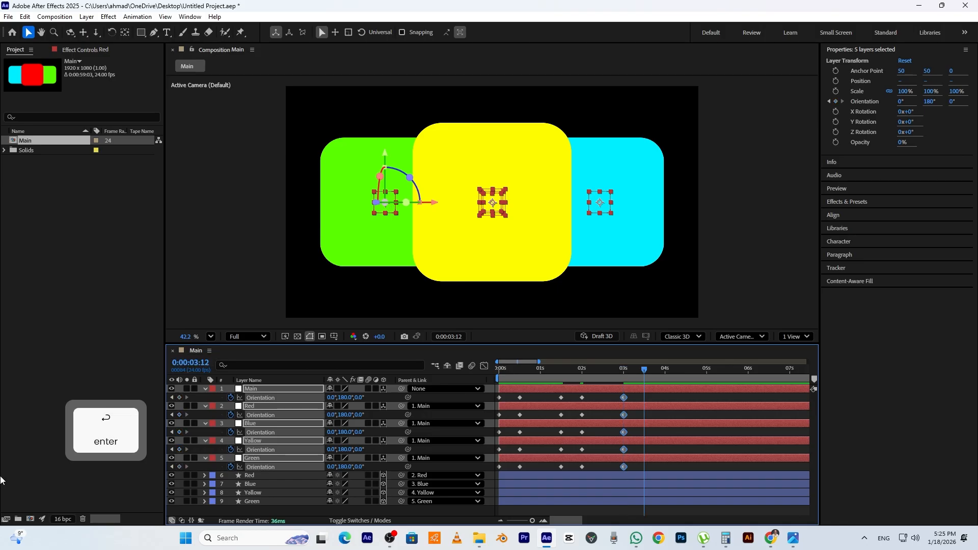
click(214, 395)
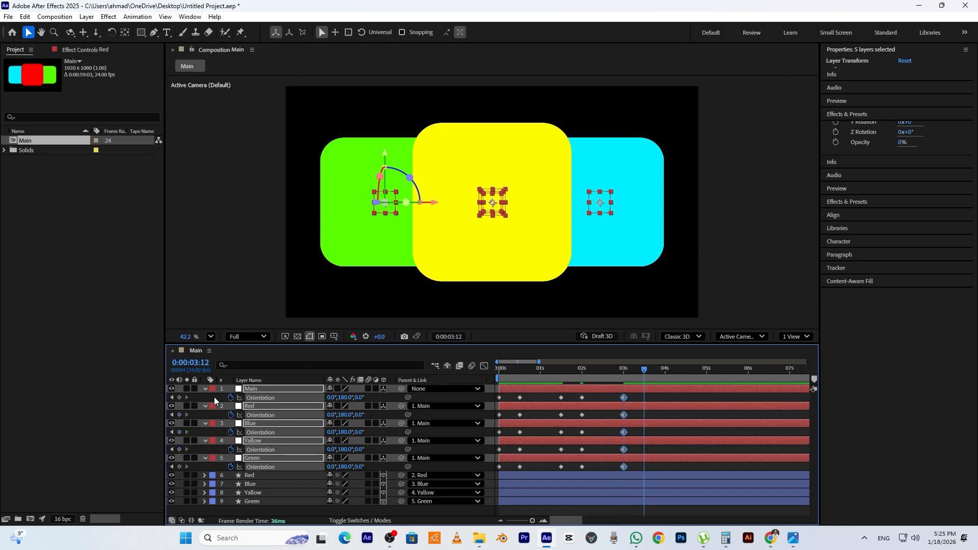
click(345, 398)
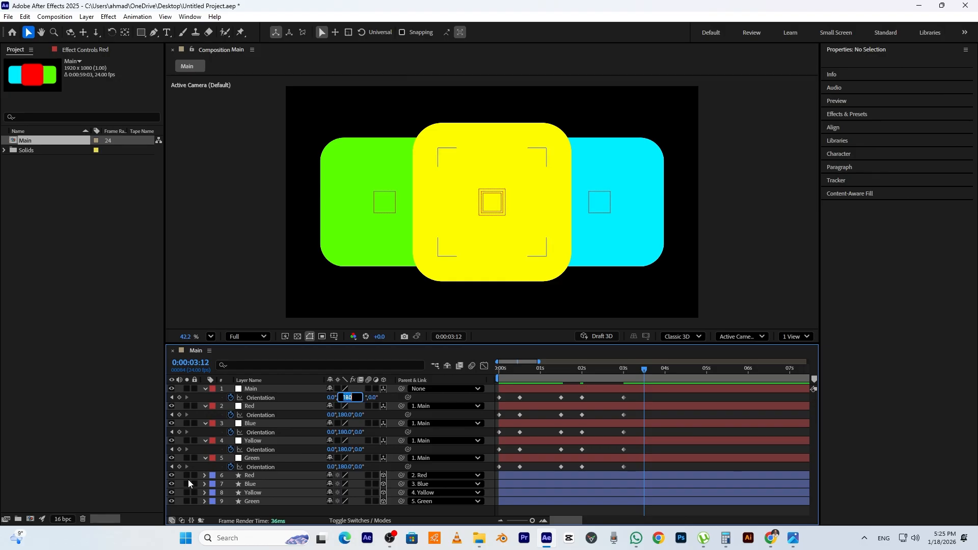
text(270.0°,0.0°)
key(Return)
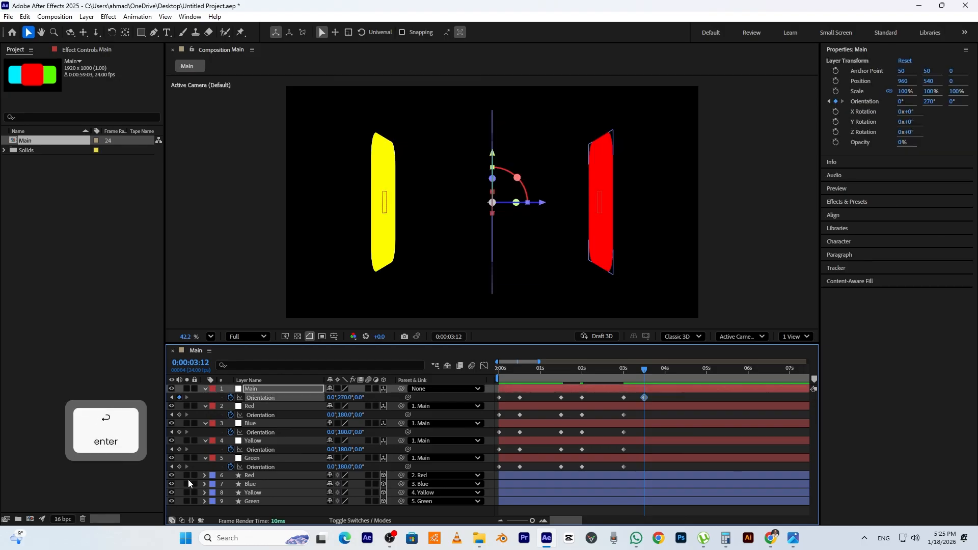
Set the Y orientation of the Red, Blue, Yallow and Green nulls to 90° at 0:00:03:12
click(259, 405)
shift+click(265, 458)
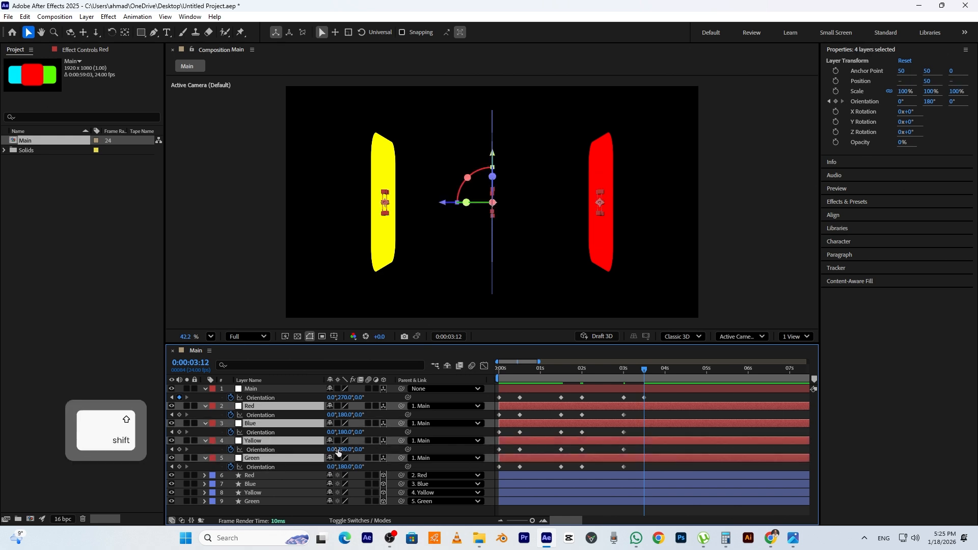
click(347, 414)
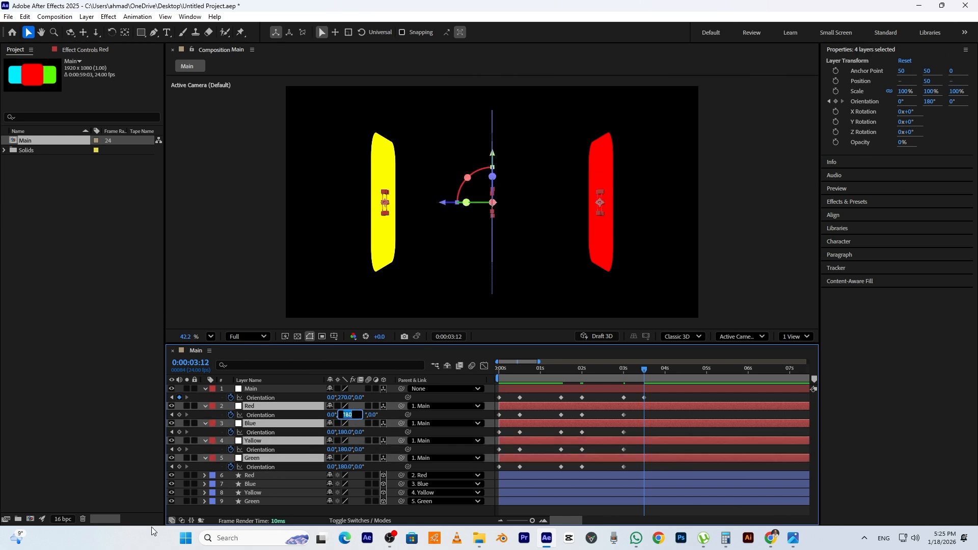
text(90)
key(Return)
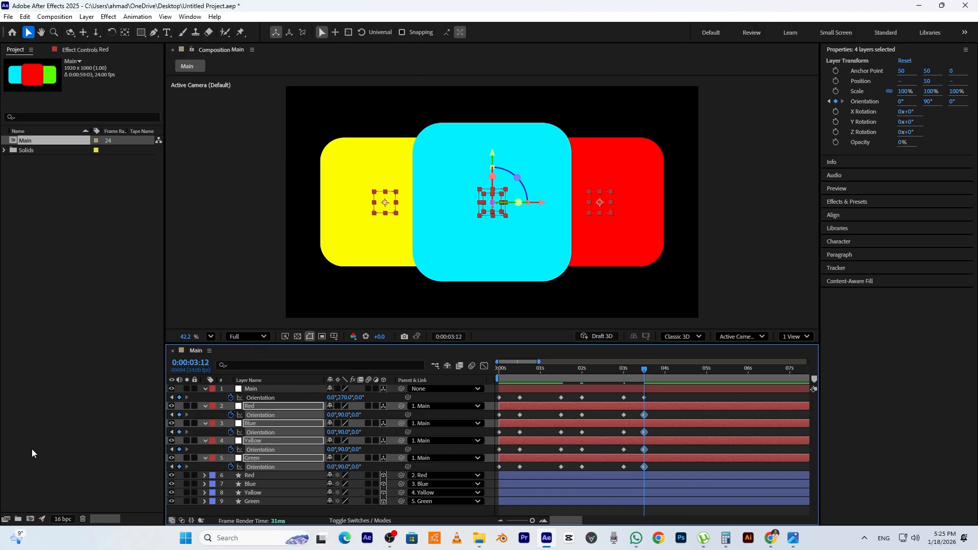
At 0:00:04:12, add Orientation keyframes holding the current values on the Main null and the four colour nulls
click(183, 362)
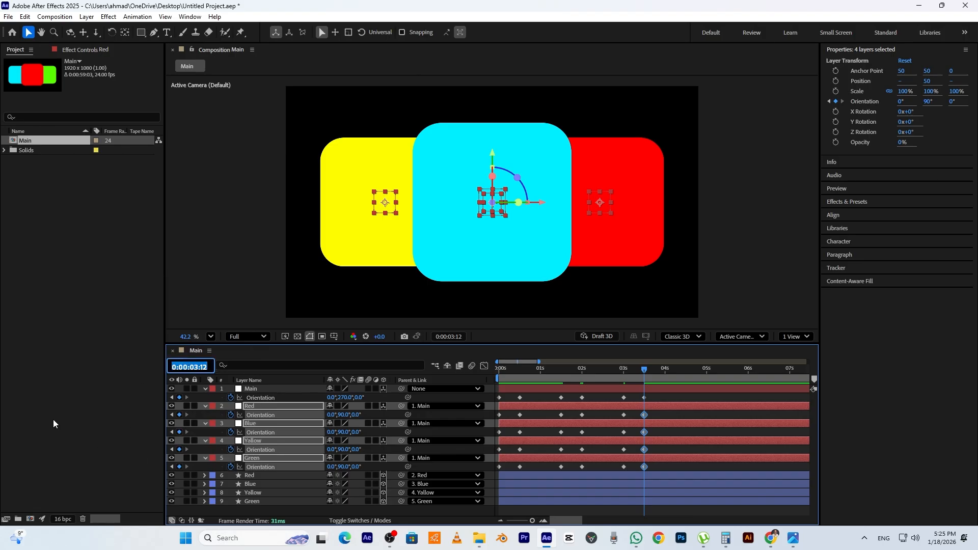
text(412)
key(Return)
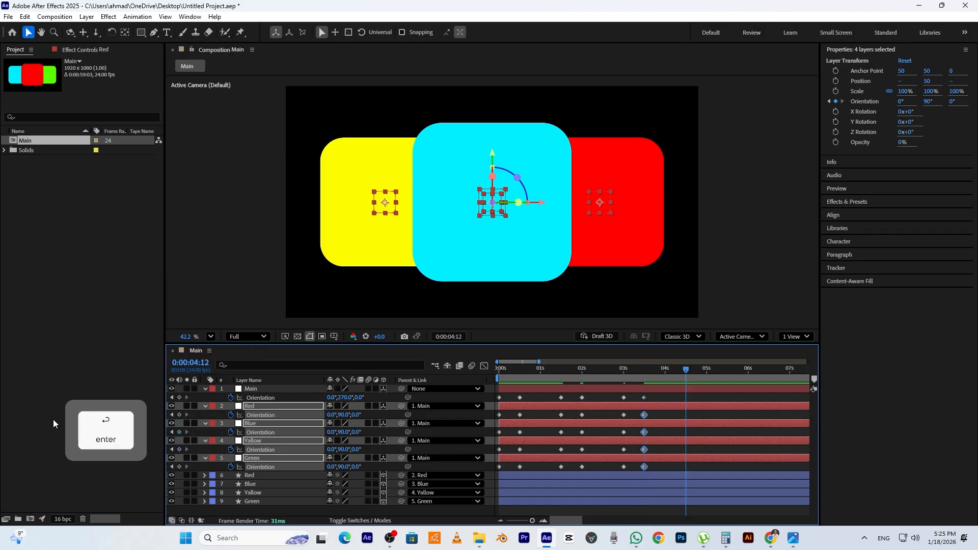
shift+click(253, 390)
click(178, 398)
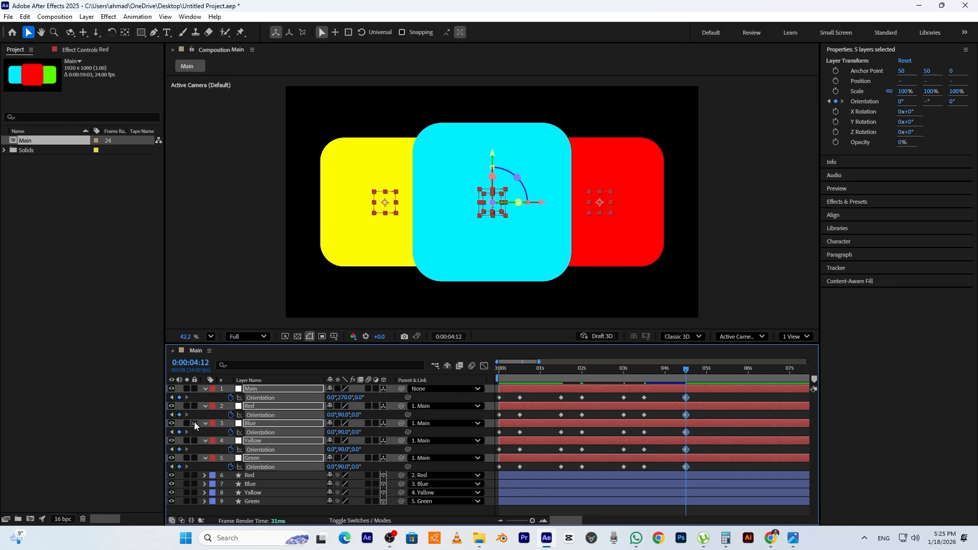
At 0:00:05:00, set only the Main null's Y orientation to 0°
click(191, 364)
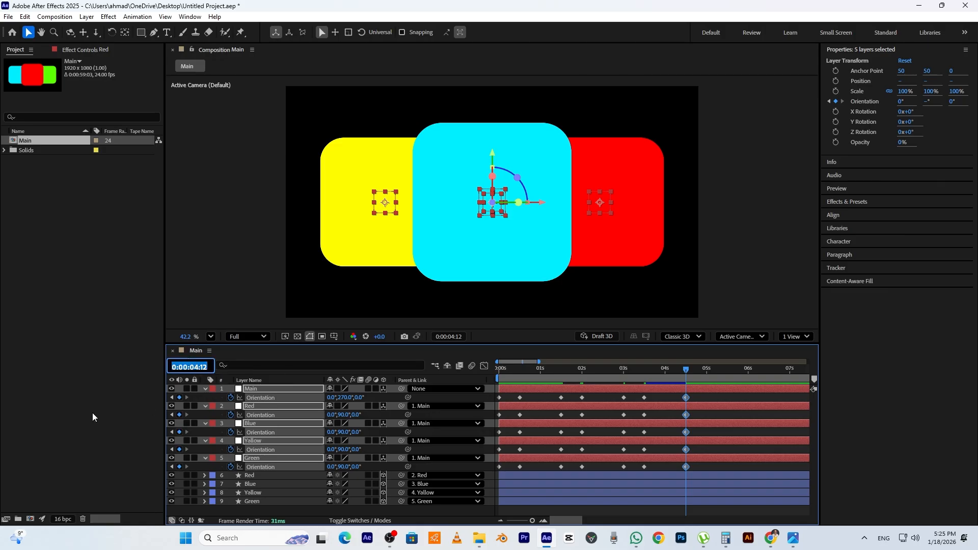
text(500)
key(Return)
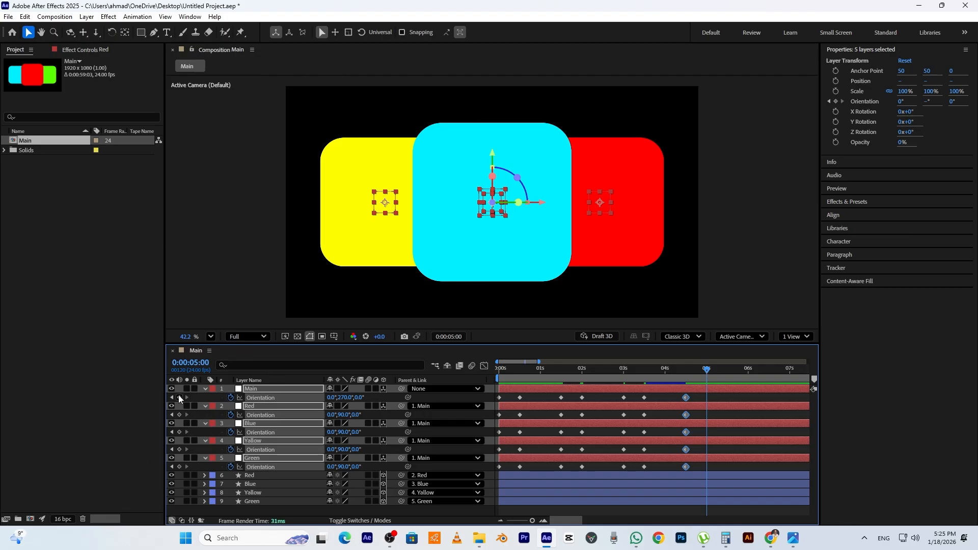
click(203, 395)
click(345, 398)
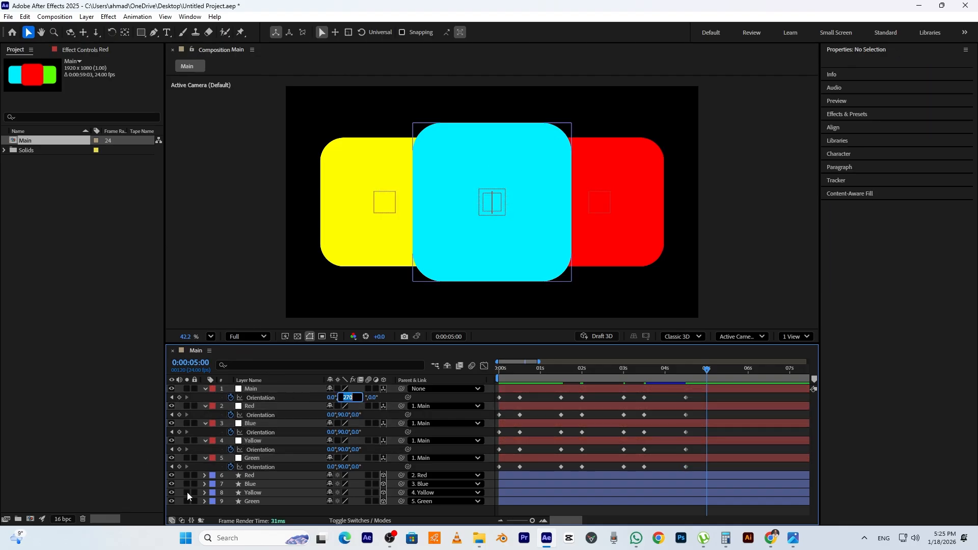
text(0)
key(Return)
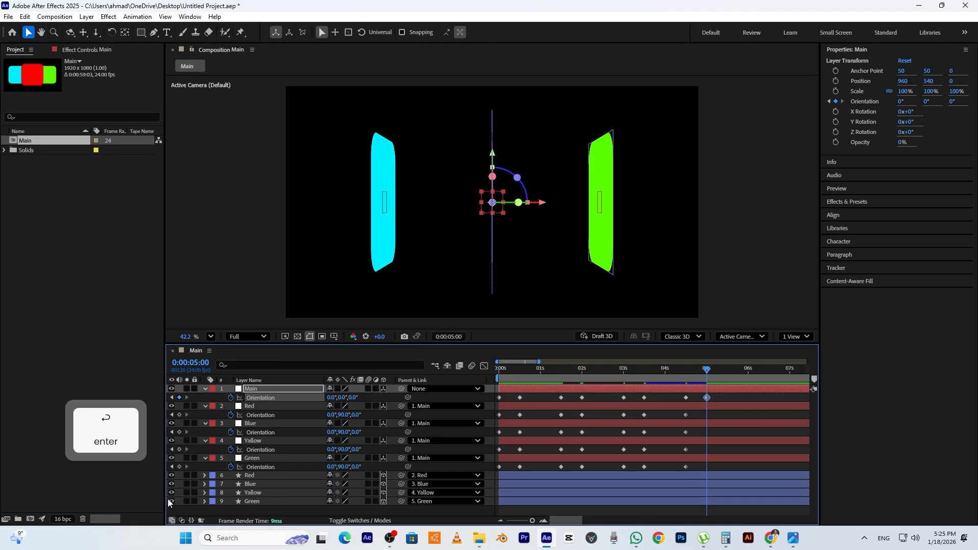
Set the Y orientation of the Red, Blue, Yallow and Green nulls to 0° at 0:00:05:00
click(266, 406)
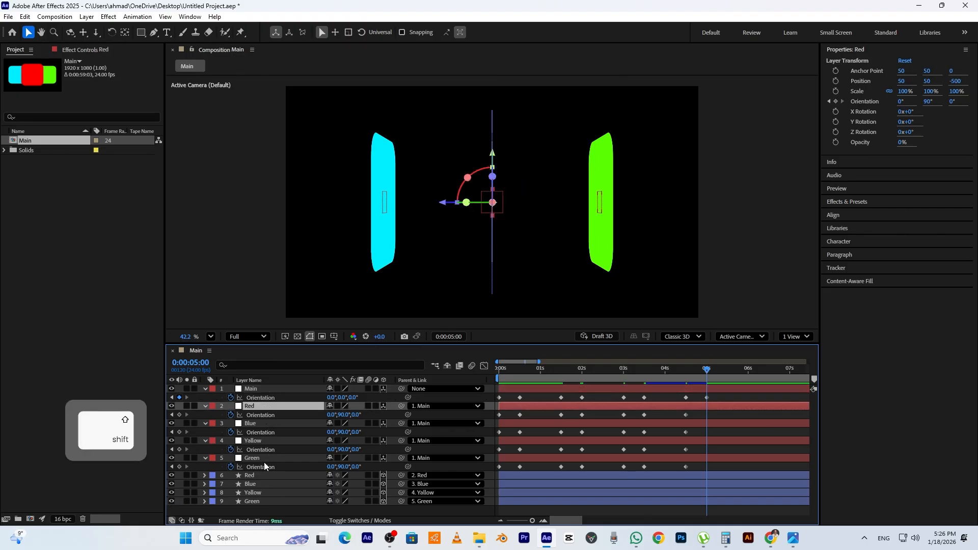
shift+click(265, 458)
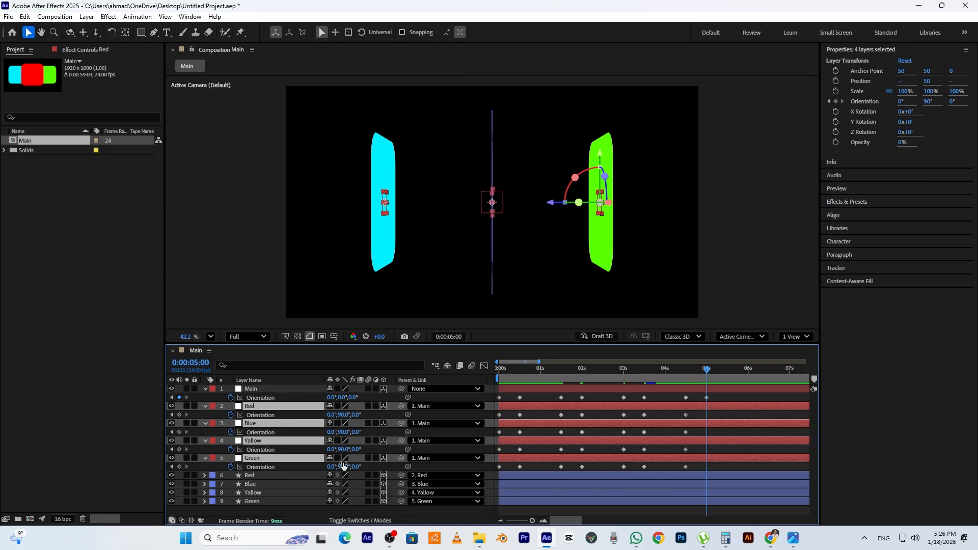
click(344, 449)
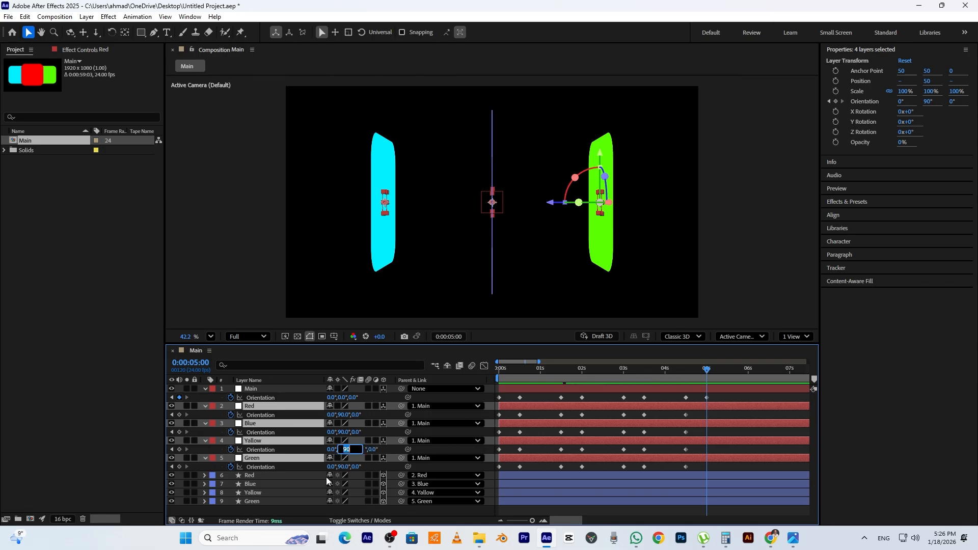
text(0)
key(Return)
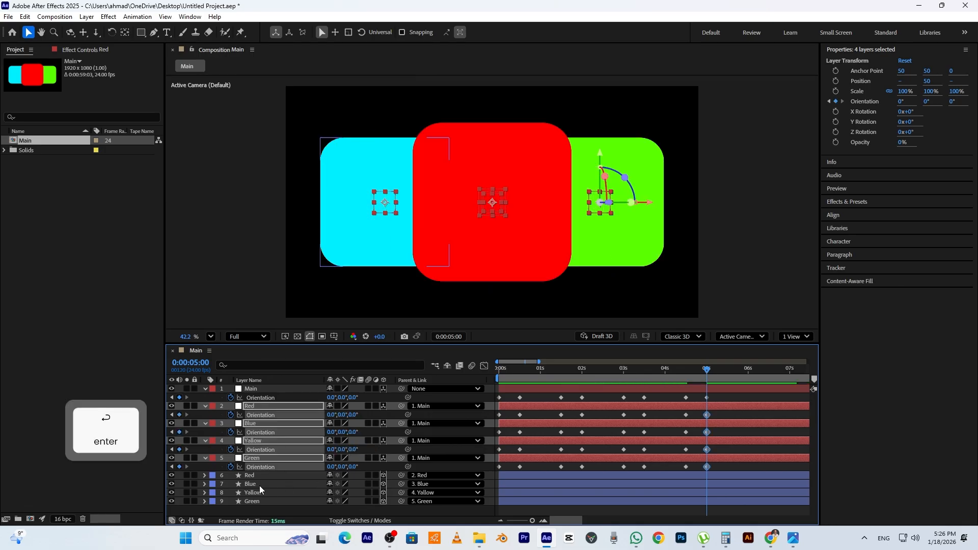
Preview the carousel rotation from the start of the composition
drag(708, 375, 489, 390)
key(space)
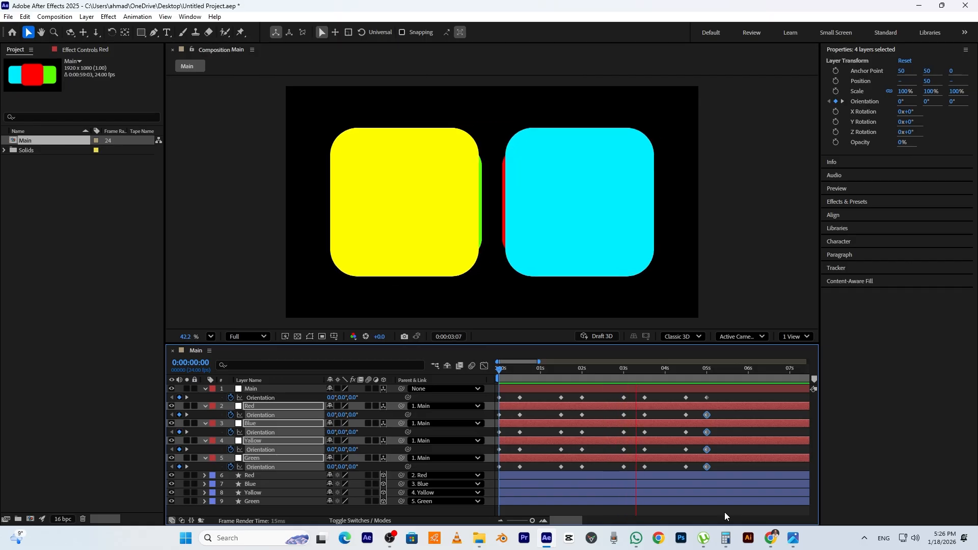
key(space)
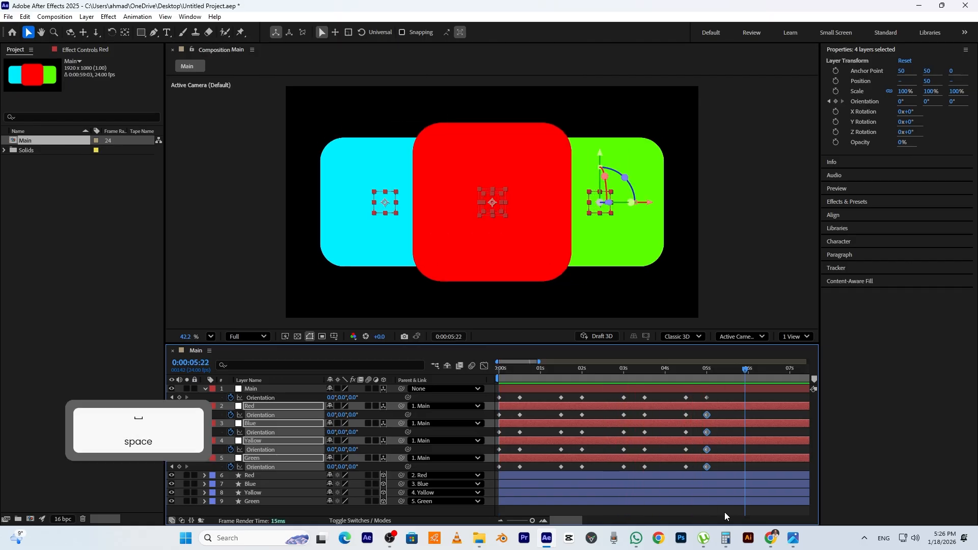
Apply Easy Ease to all Orientation keyframes of the five nulls
key(ctrl+z)
drag(714, 396, 494, 490)
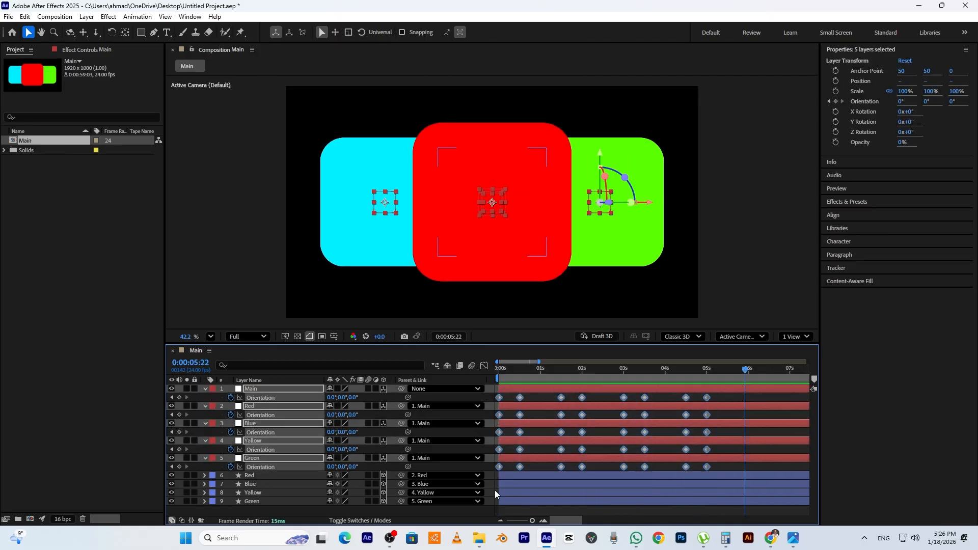
key(F9)
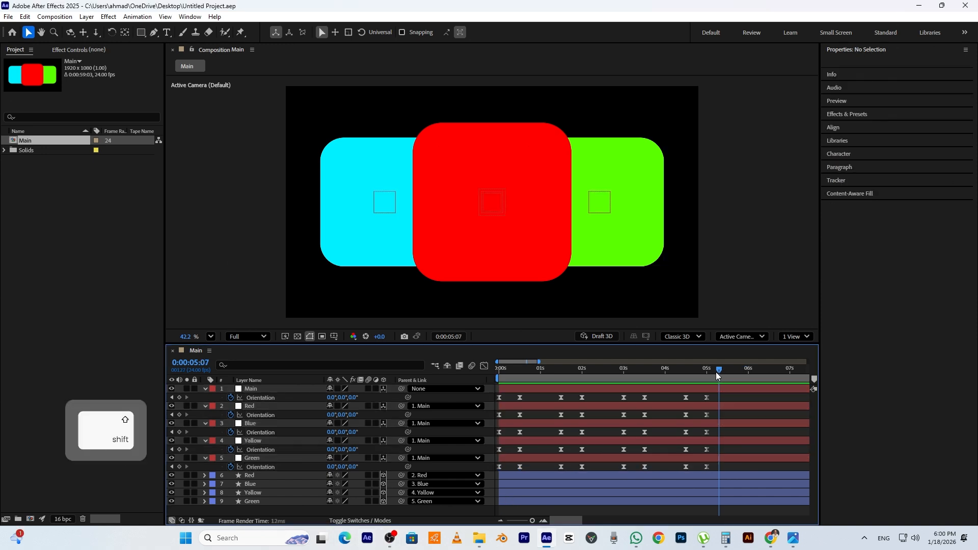
End the work area at 0:00:05:00 and trim the composition to it
drag(719, 369, 707, 370)
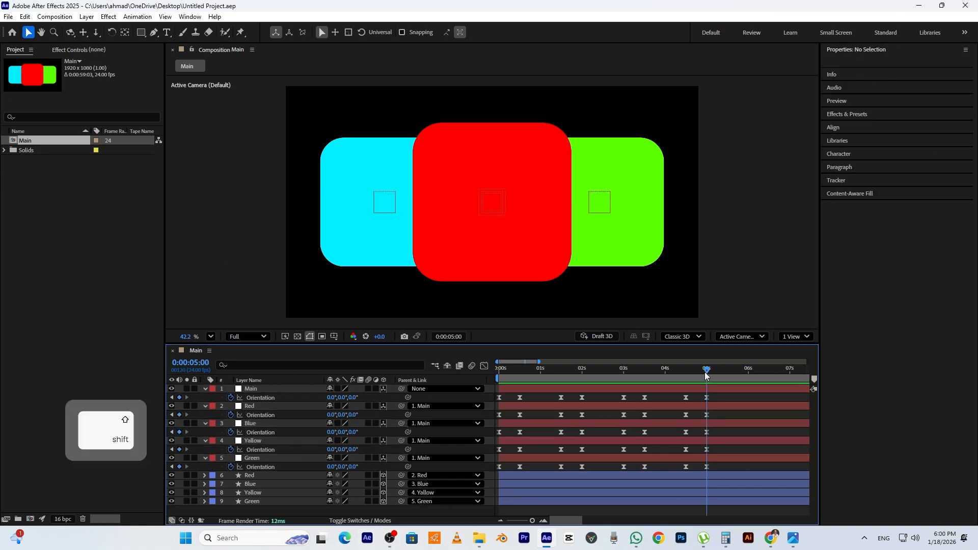
key(n)
right_click(684, 377)
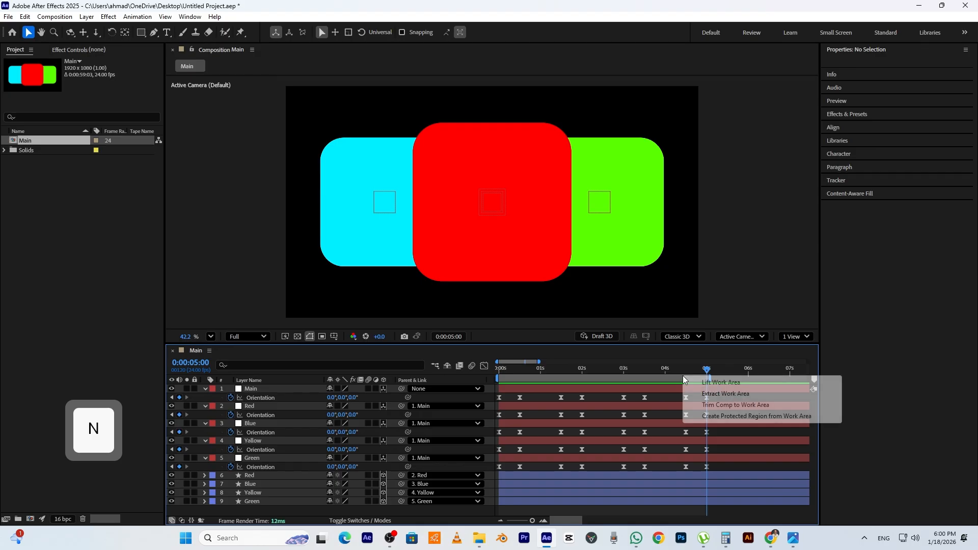
click(706, 405)
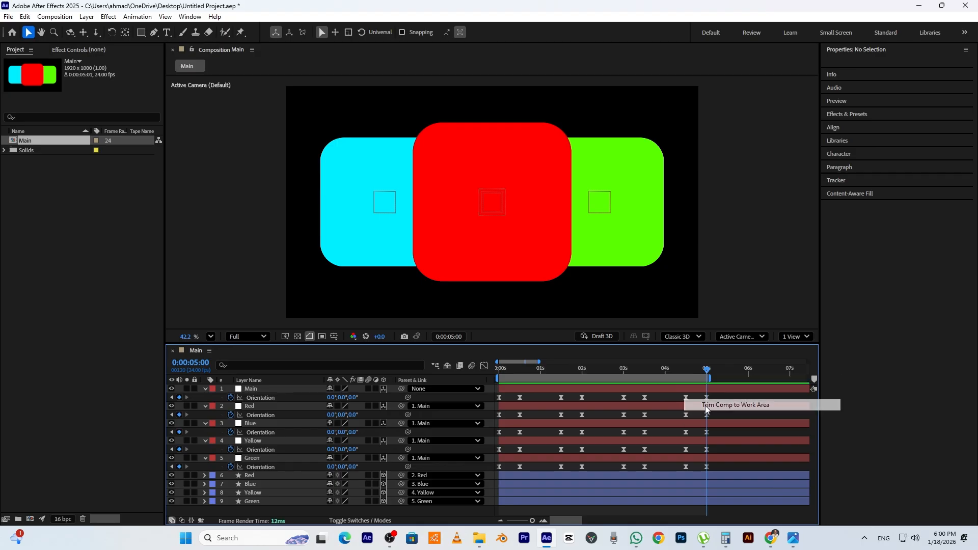
Collapse the Orientation properties of all layers in the timeline and clear the selection
click(276, 388)
key(ctrl+a)
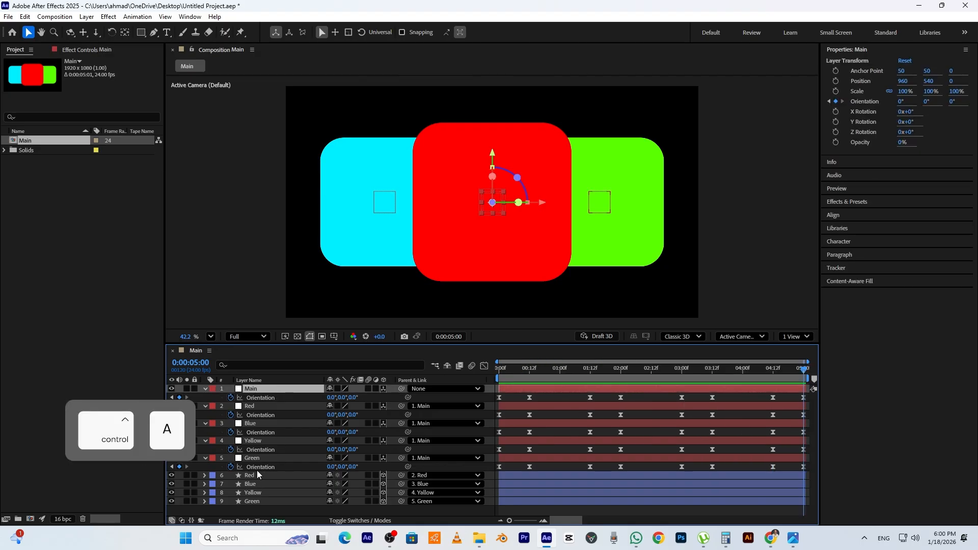
click(205, 389)
click(267, 472)
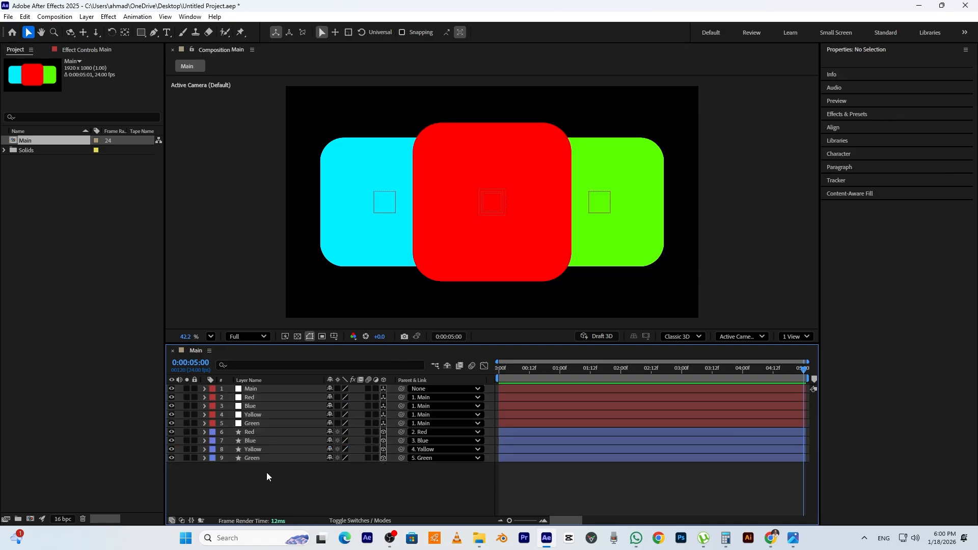
Import the four consecutive Mercedes G-Class .webp images, from front-angle-low-view-551674 through side-view-351104, as footage
double_click(75, 233)
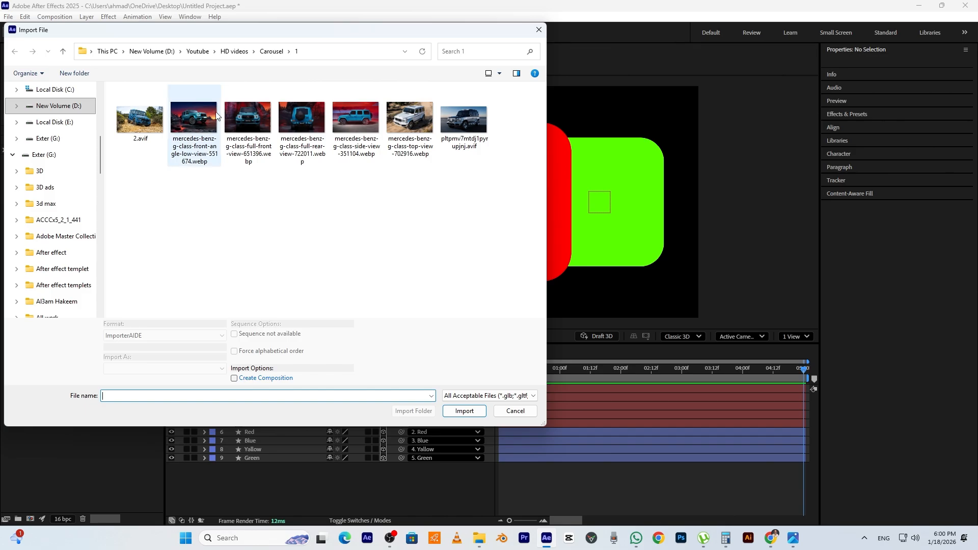
click(201, 130)
shift+click(363, 128)
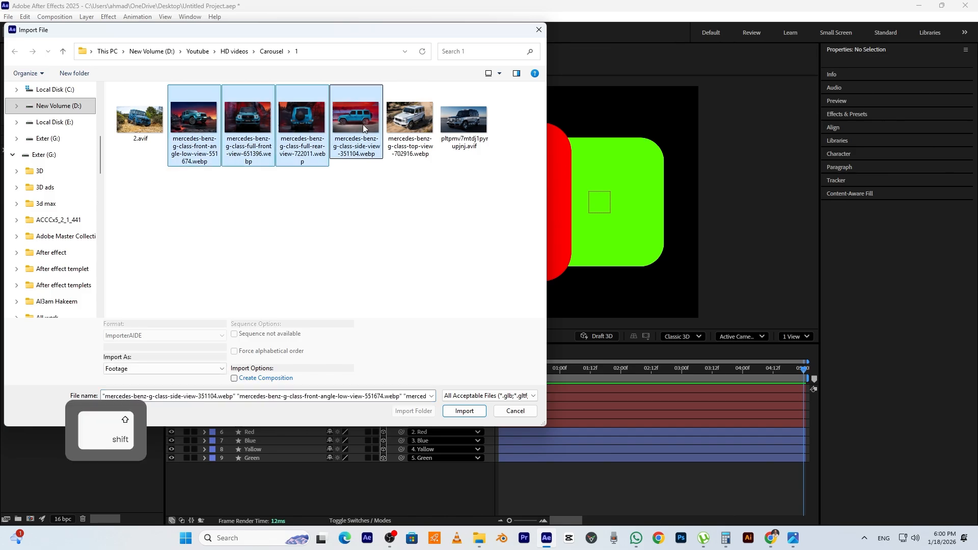
click(464, 411)
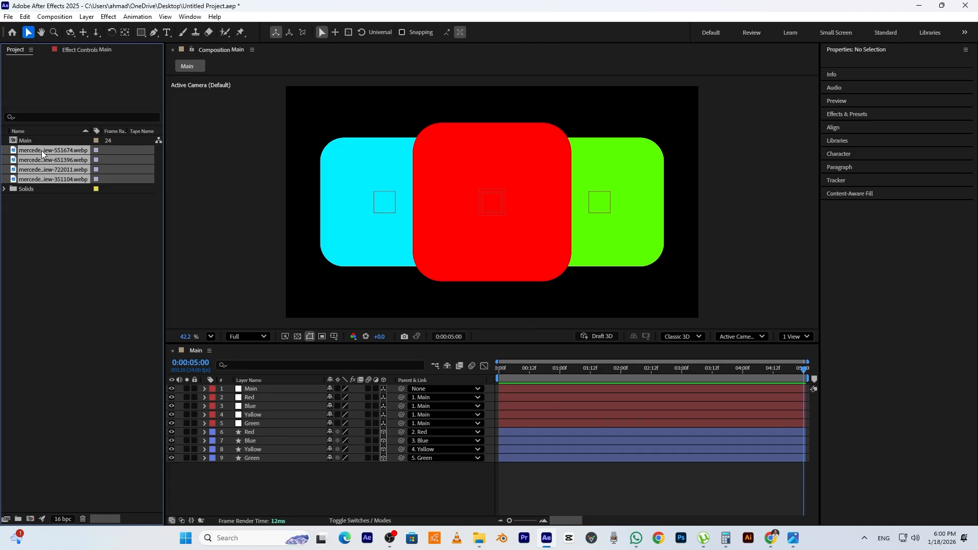
Group the four imported images in a new project folder named Pic and expand it
drag(50, 182, 18, 518)
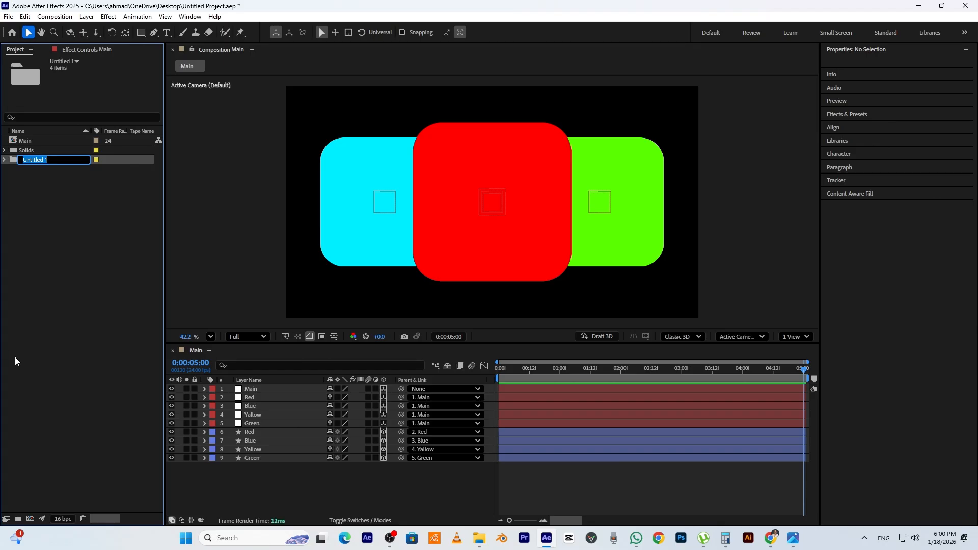
text(Pic)
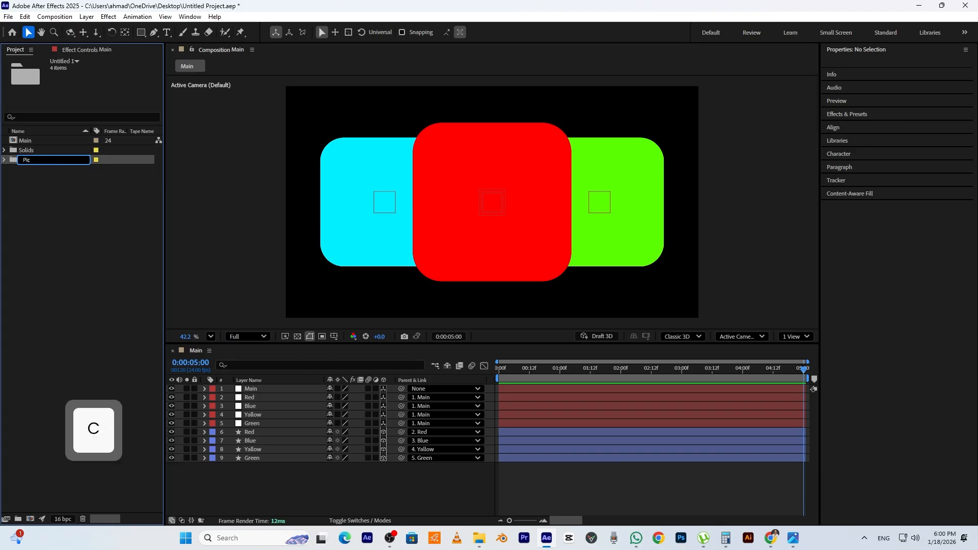
key(Return)
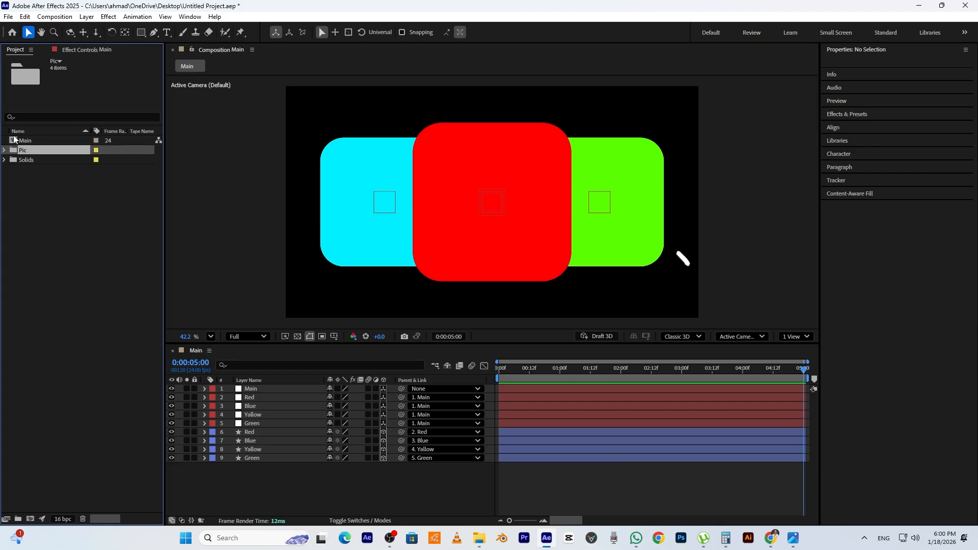
click(4, 151)
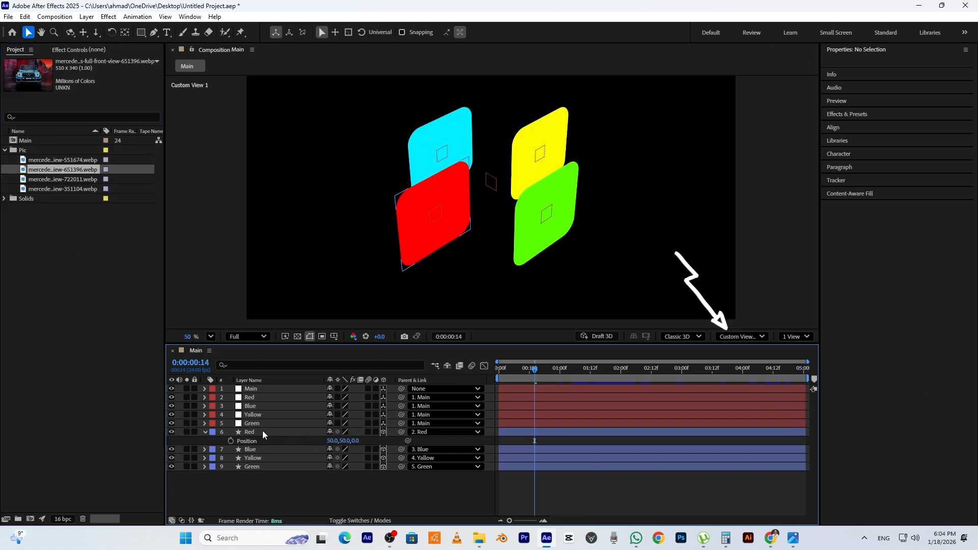
Add the full-front-view-651396 image below the Yallow shape layer, make it 3D and scale it to 185%
click(262, 432)
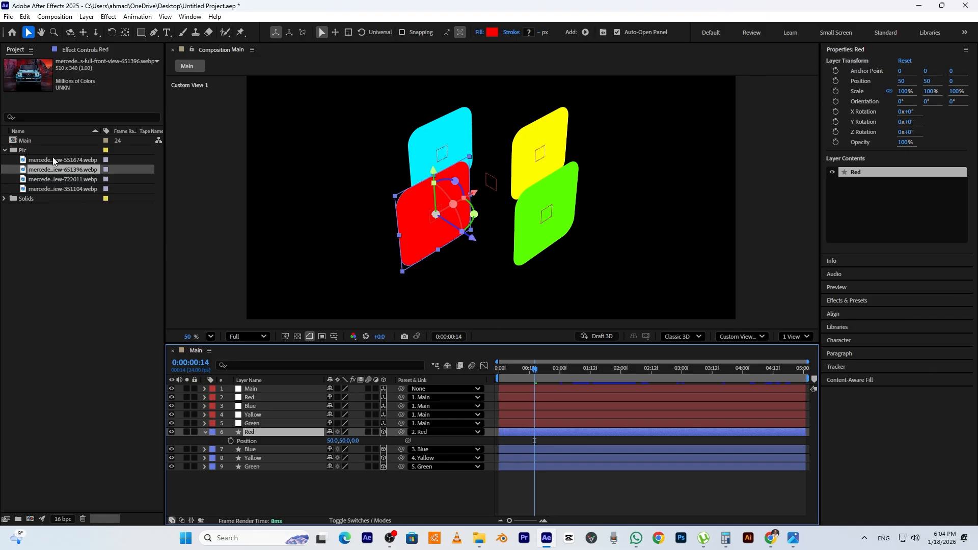
drag(53, 169, 259, 465)
key(F4)
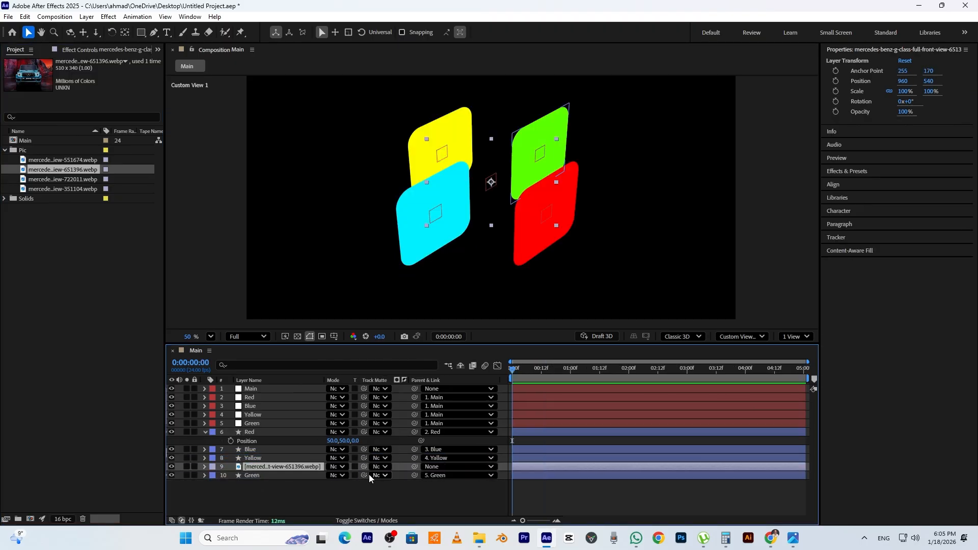
click(384, 467)
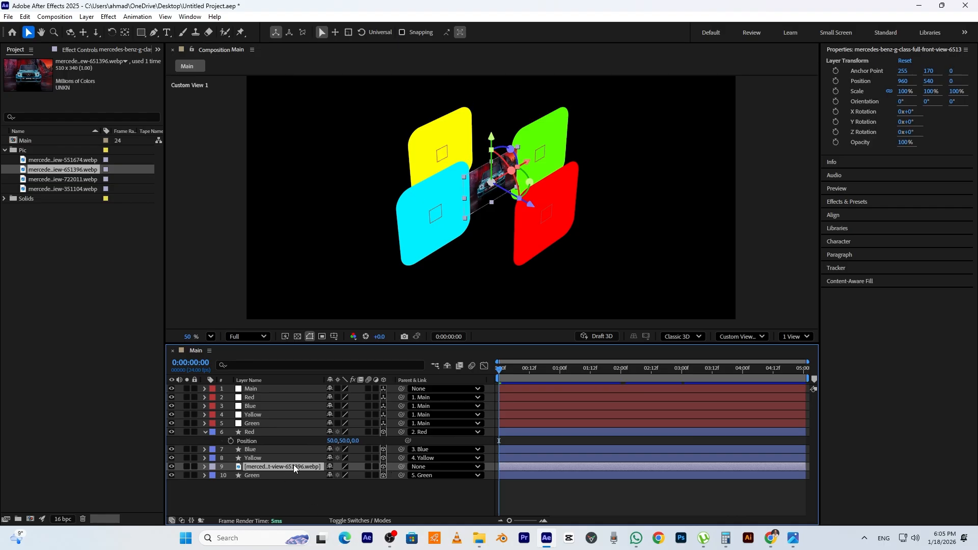
key(s)
drag(342, 476, 391, 484)
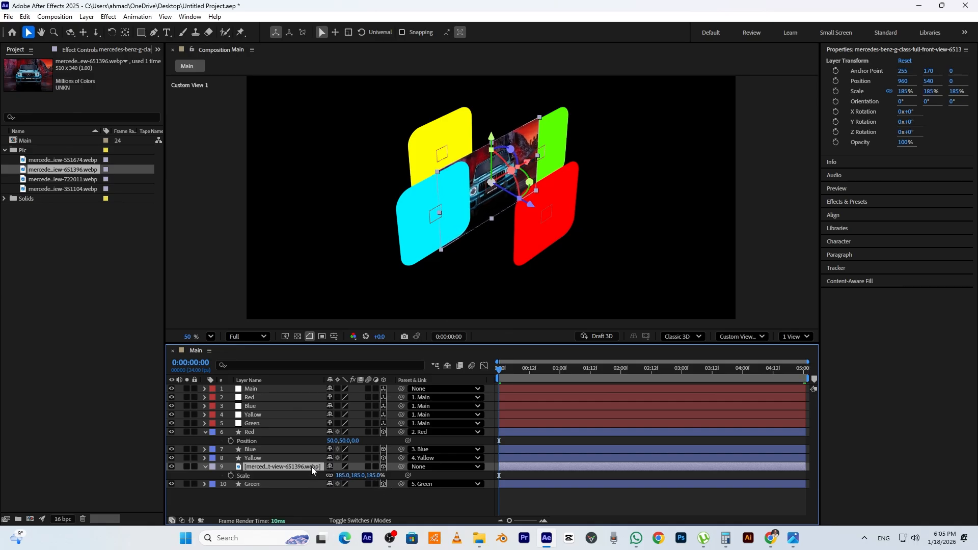
Try a Z position of -500 for the full-front-view-651396 image layer
key(p)
click(362, 476)
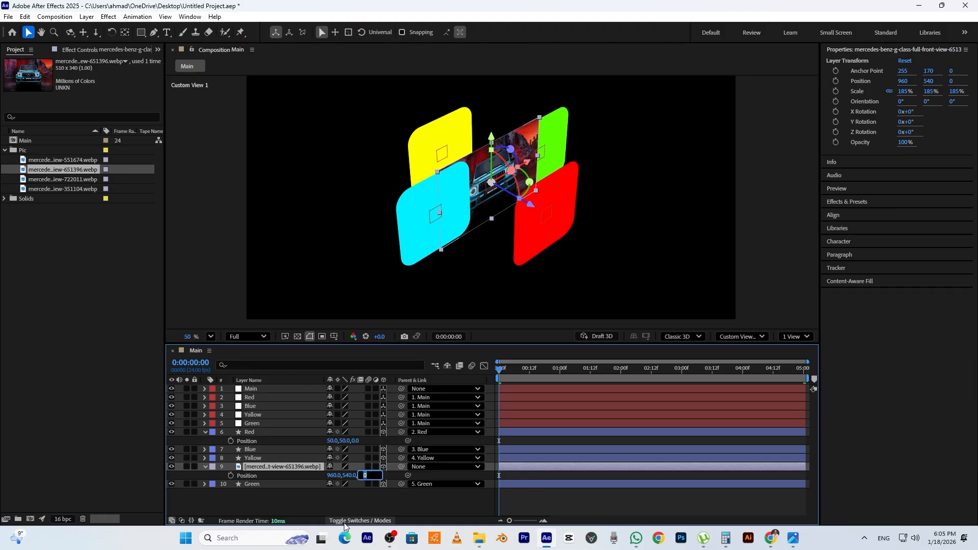
text(-500)
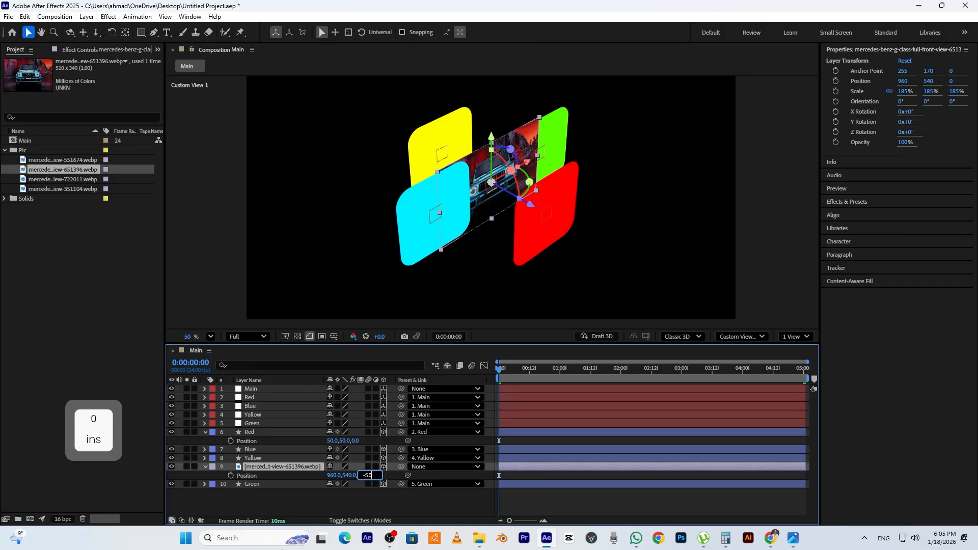
key(Return)
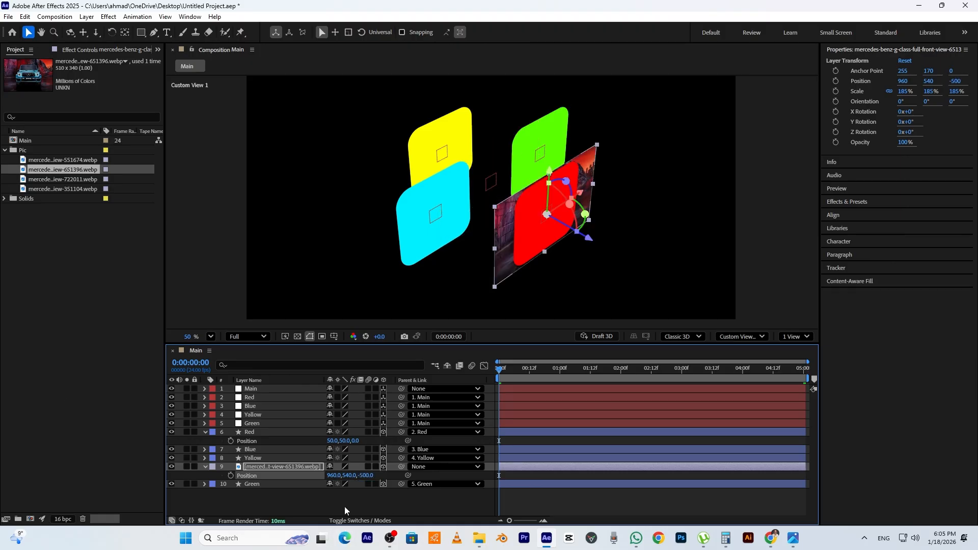
Set the Z position of the full-front-view-651396 image layer to 500
click(362, 476)
text(500)
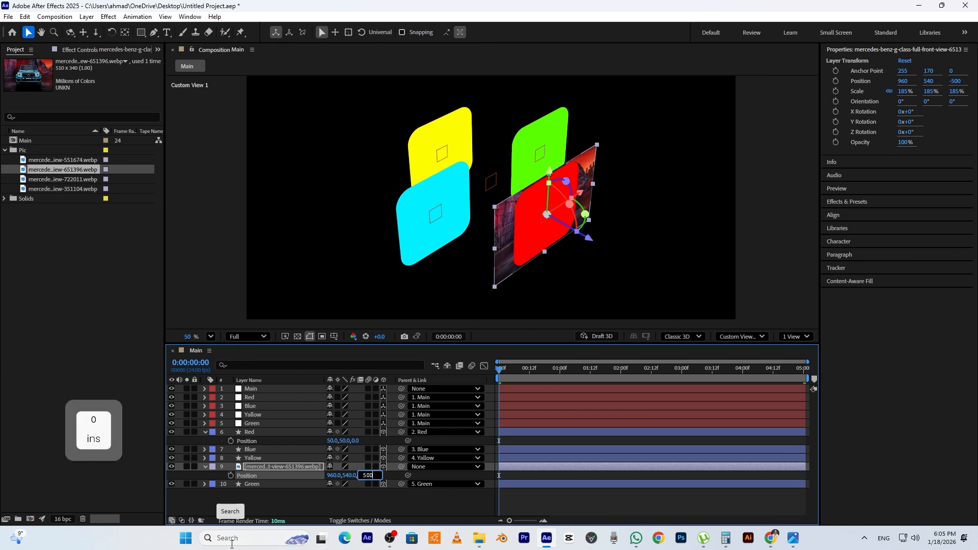
key(Return)
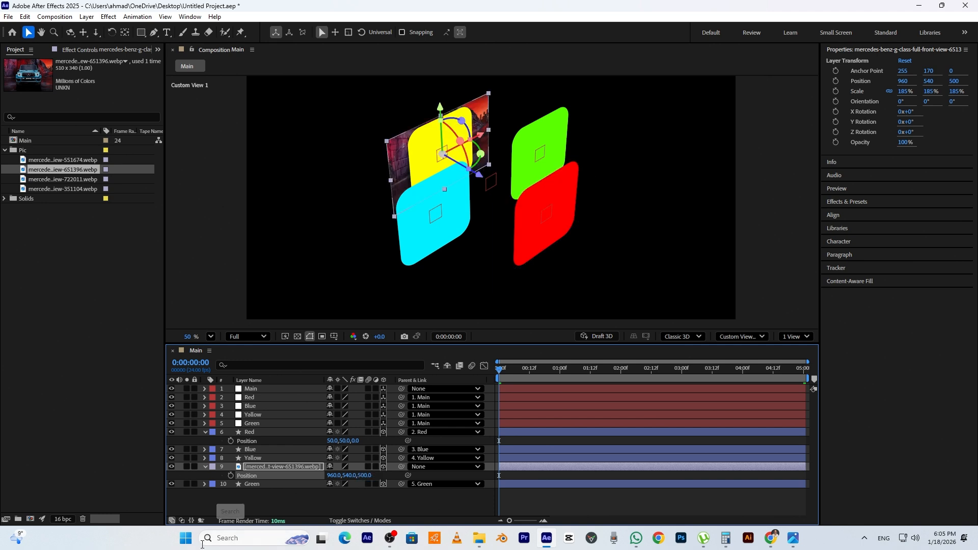
key(ctrl+z)
click(362, 475)
text(500)
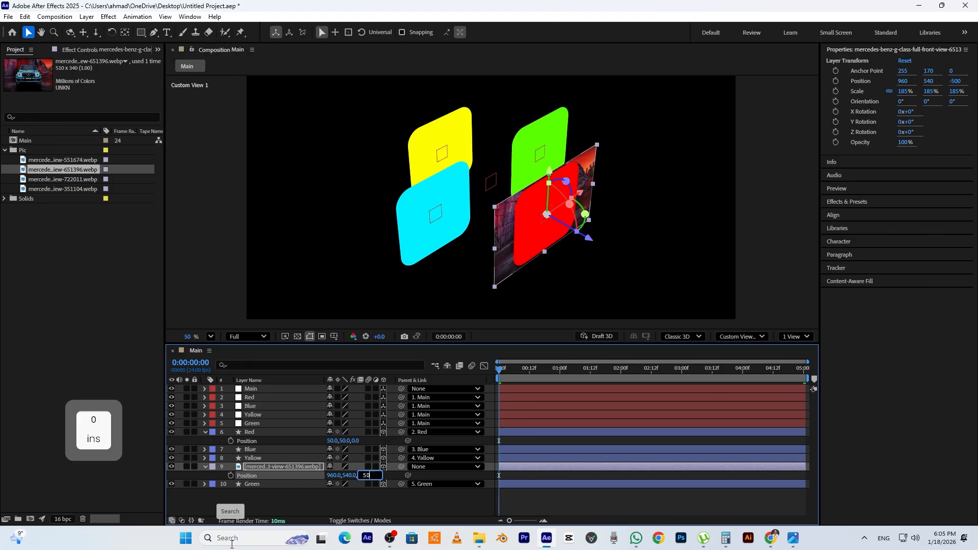
key(Return)
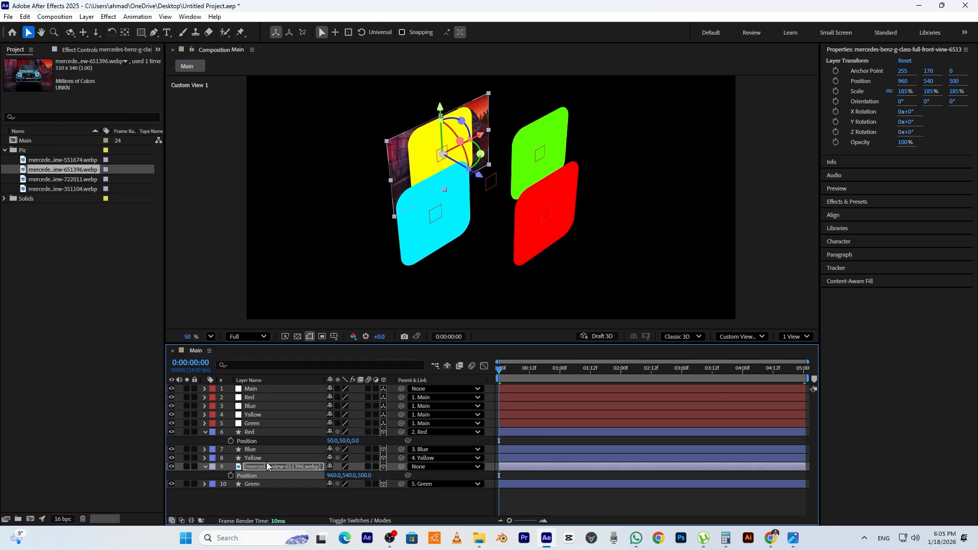
Use the Yallow shape layer as the track matte and the parent of the full-front-view-651396 image layer
click(266, 466)
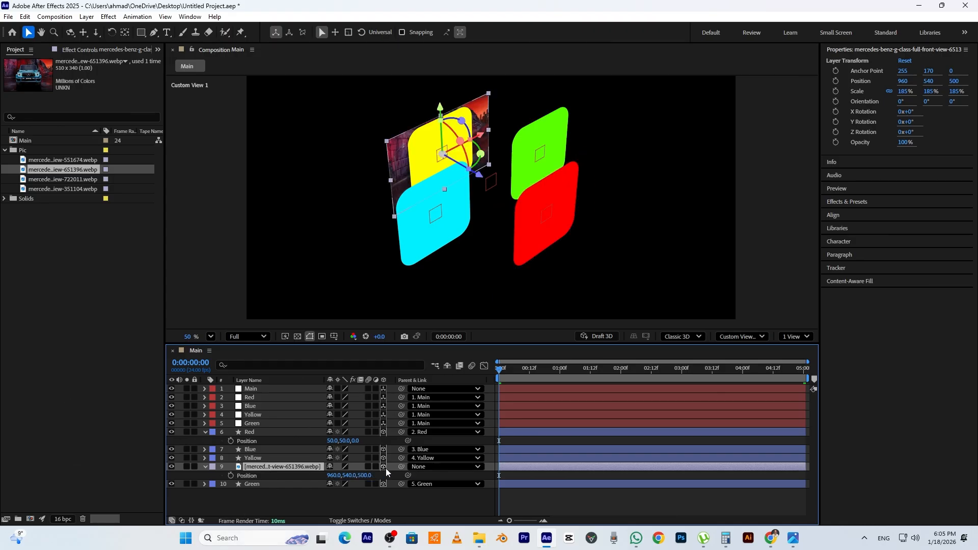
key(F4)
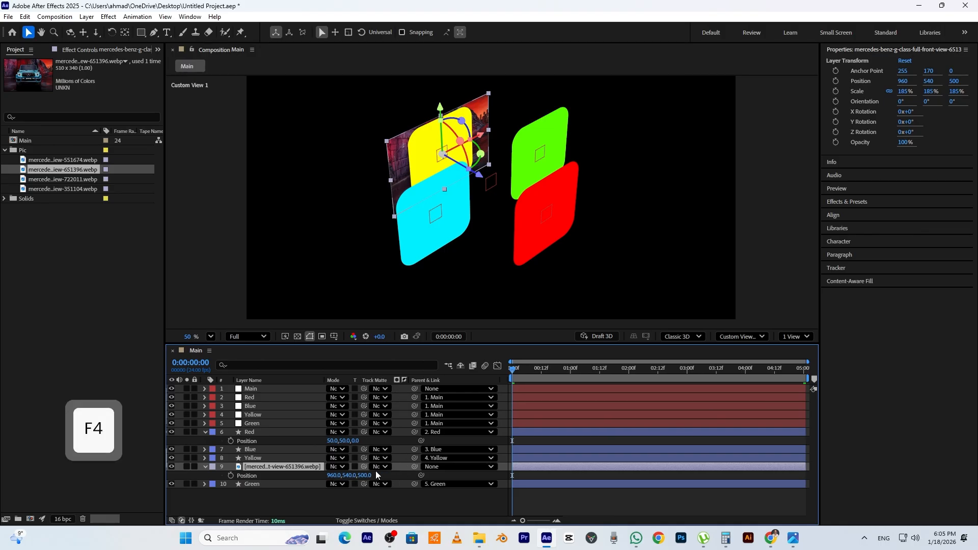
click(383, 467)
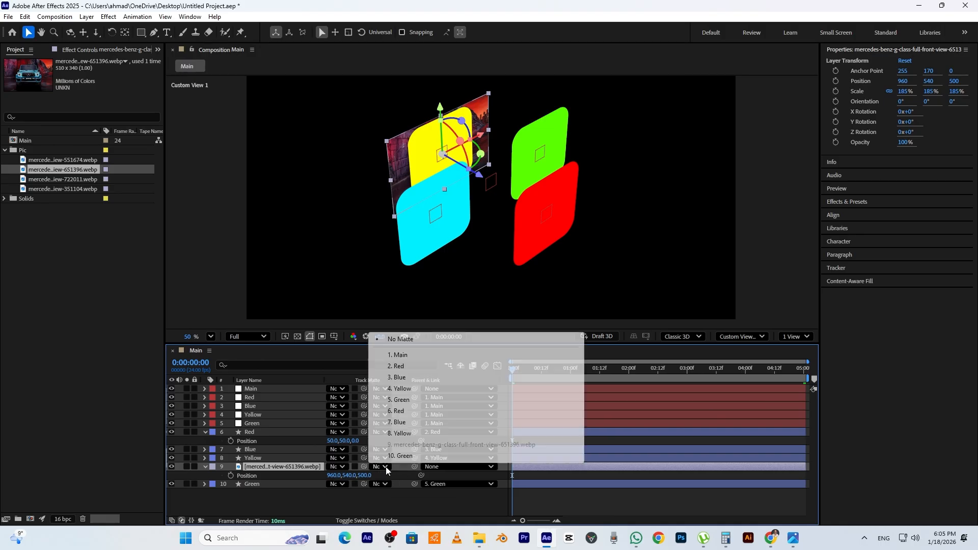
click(401, 432)
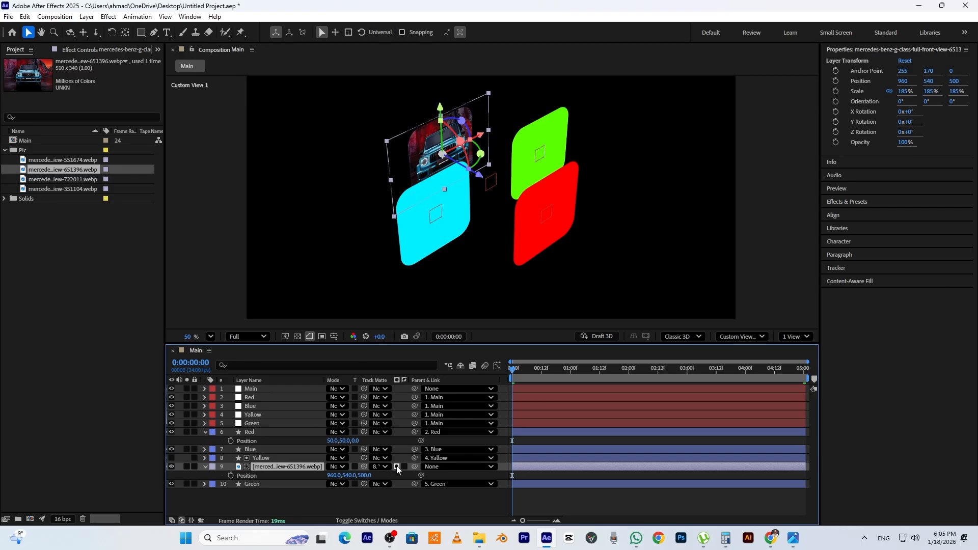
key(F4)
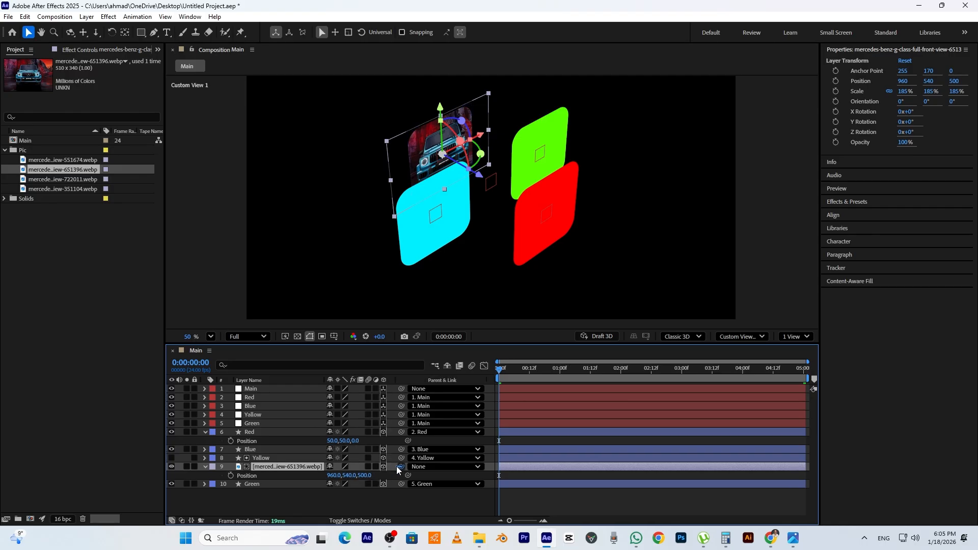
drag(320, 466, 282, 457)
Check the carousel motion through the Active Camera by scrubbing the timeline, and return to Custom View 1
click(691, 335)
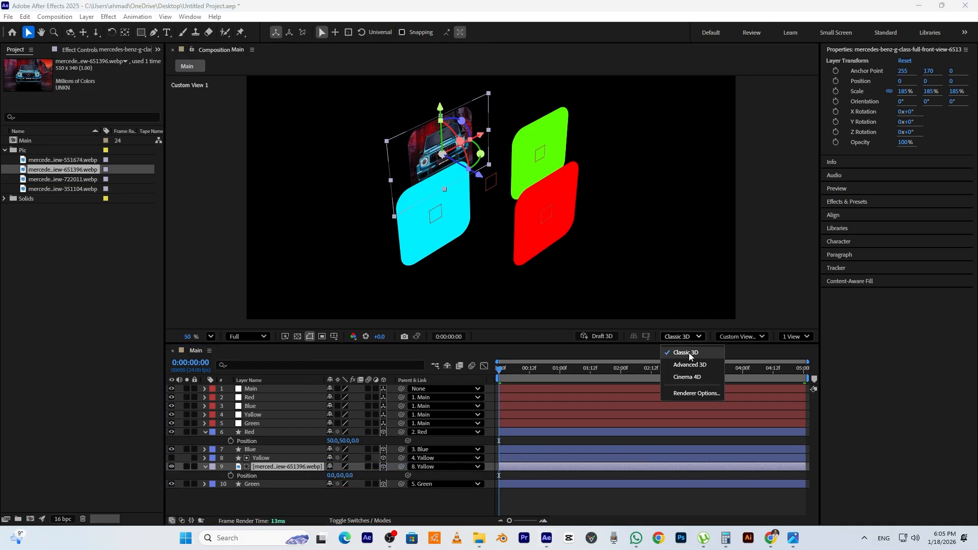
click(738, 337)
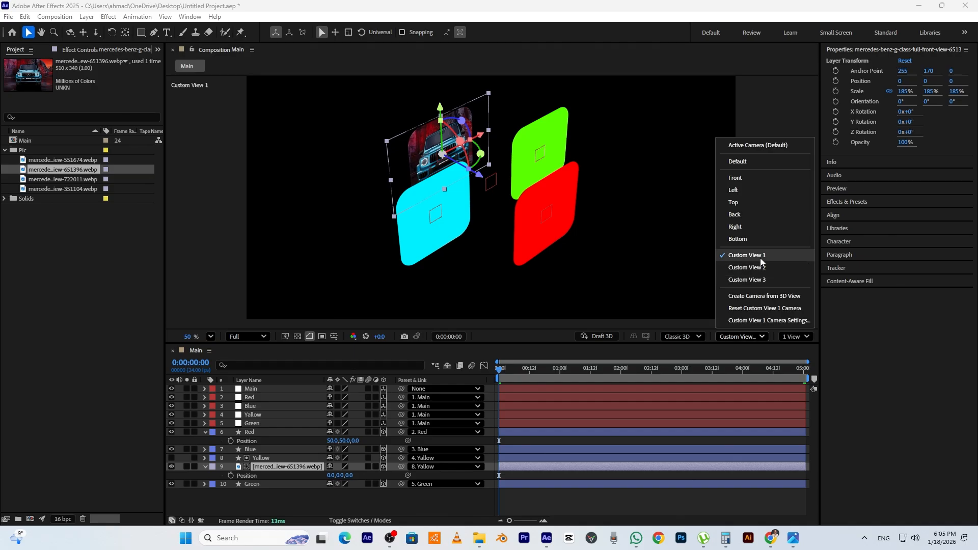
click(765, 145)
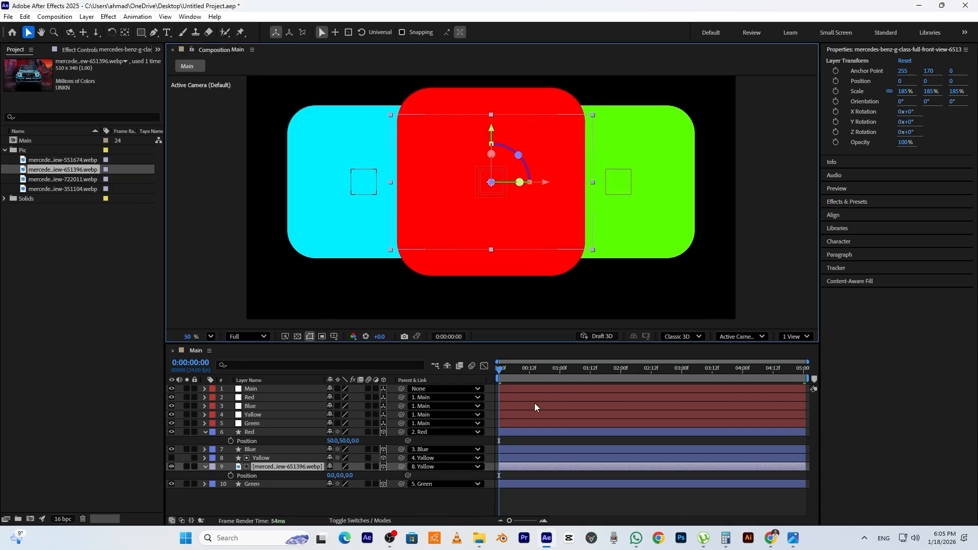
drag(525, 366, 452, 371)
click(734, 338)
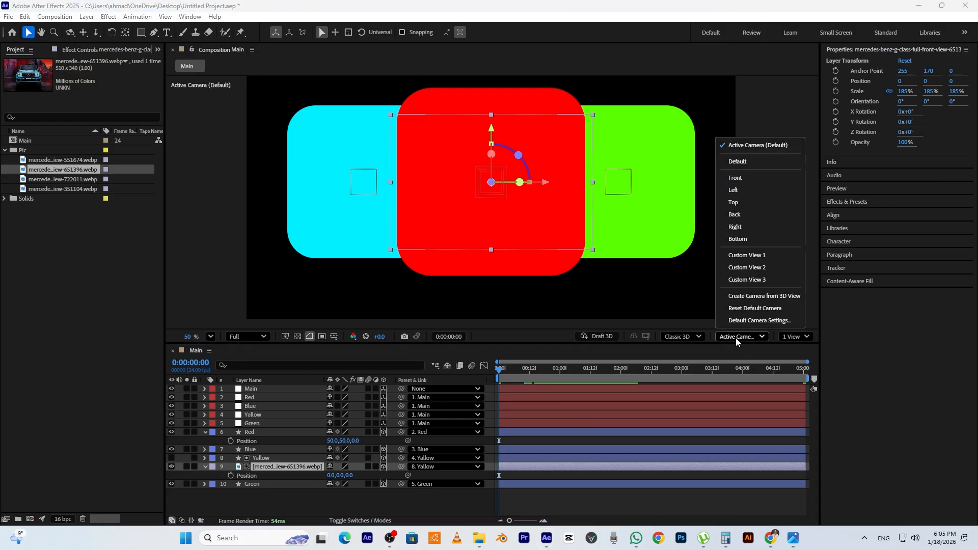
click(742, 257)
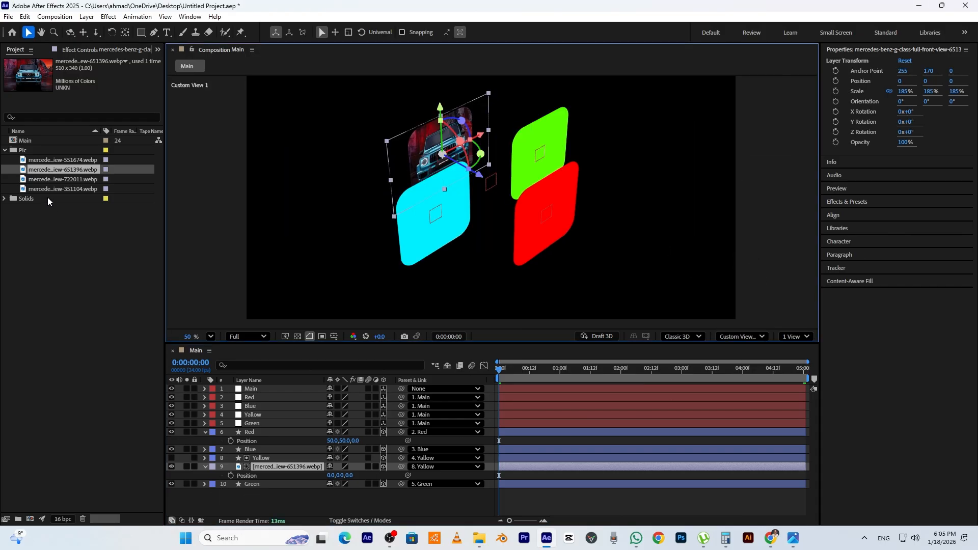
Add the front-angle-low-view-551674 image above the Blue shape layer, make it 3D and scale it to 187%
click(80, 160)
drag(77, 159, 245, 445)
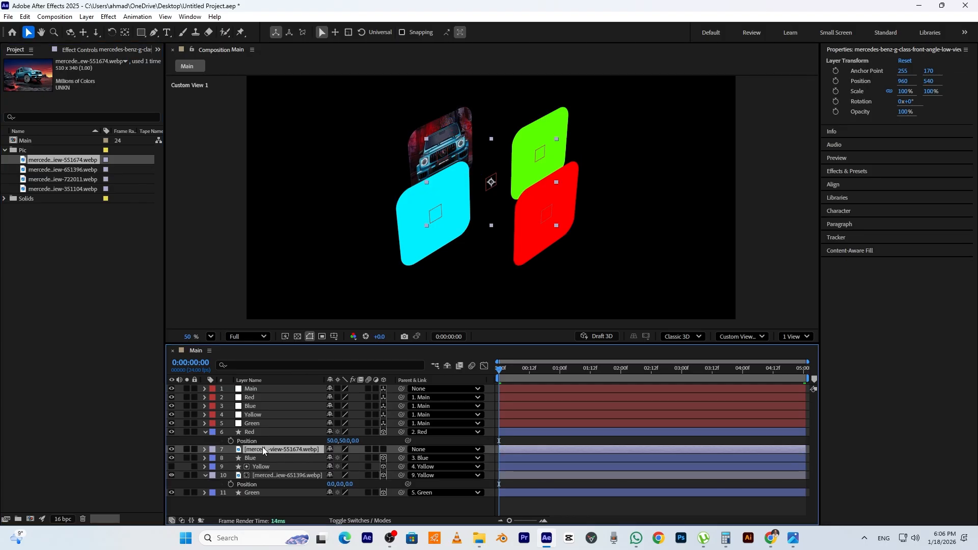
key(F4)
key(F4)
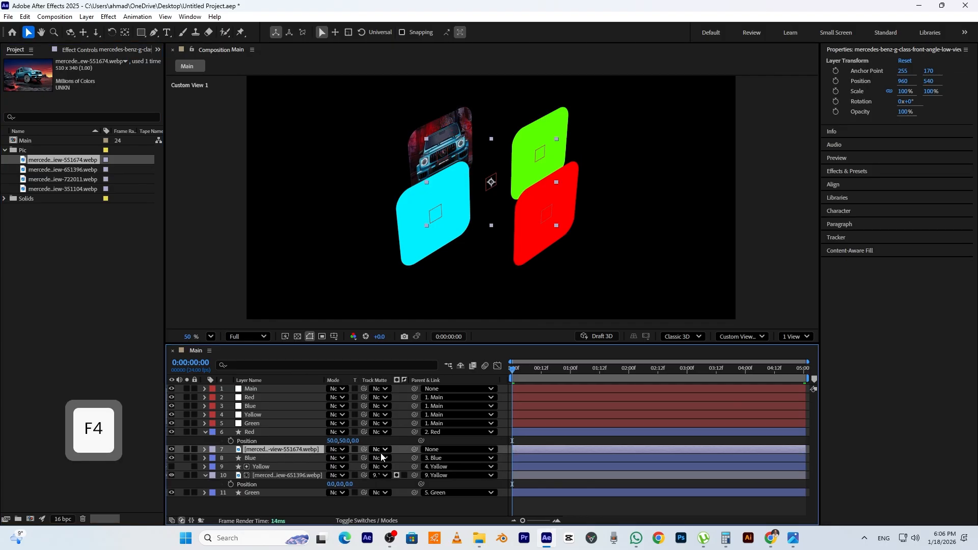
click(384, 449)
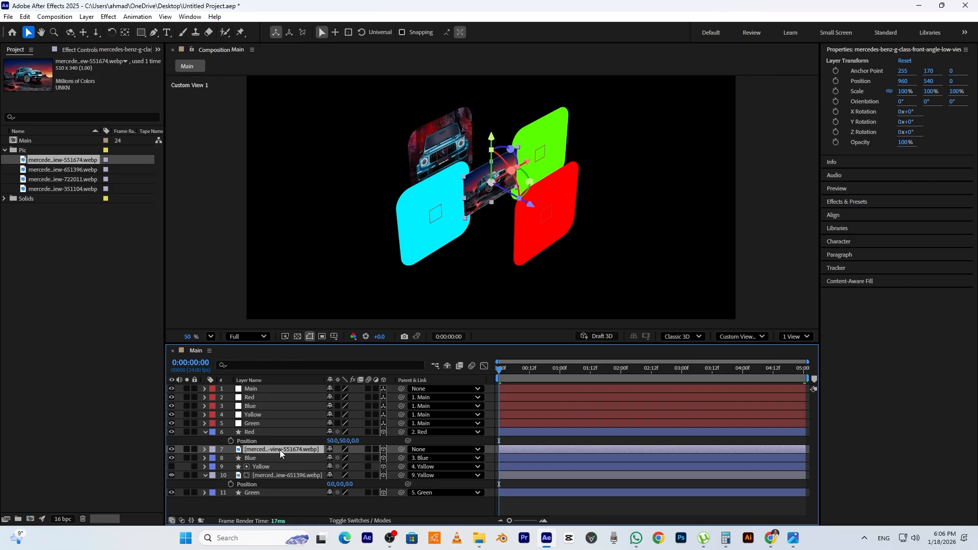
key(s)
drag(342, 458, 381, 460)
Set the Z position of the front-angle-low-view-551674 image layer to -500
key(p)
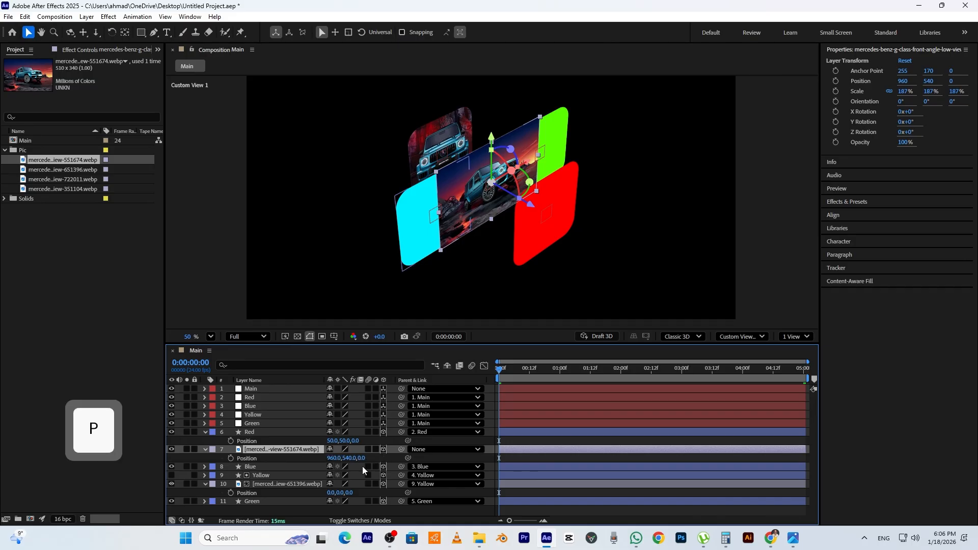
click(361, 458)
text(-500)
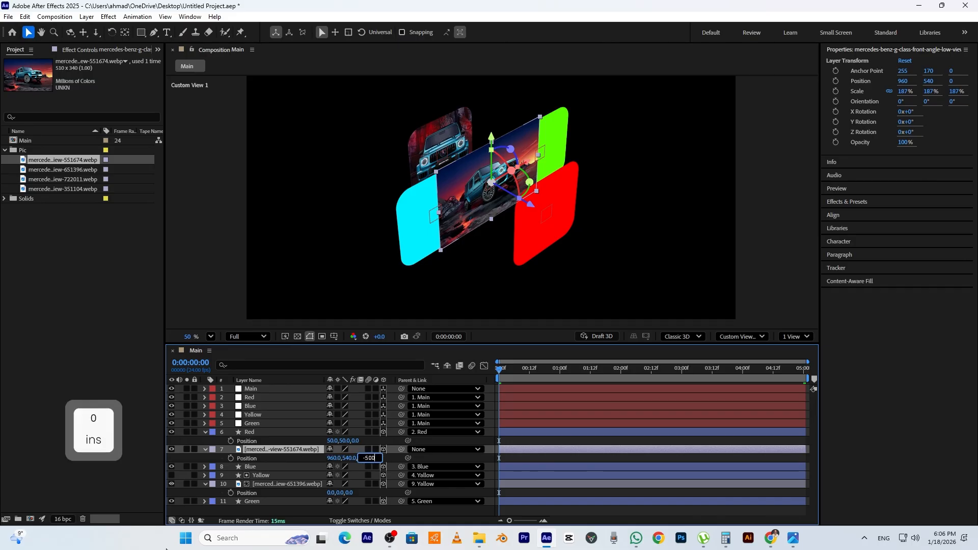
key(Return)
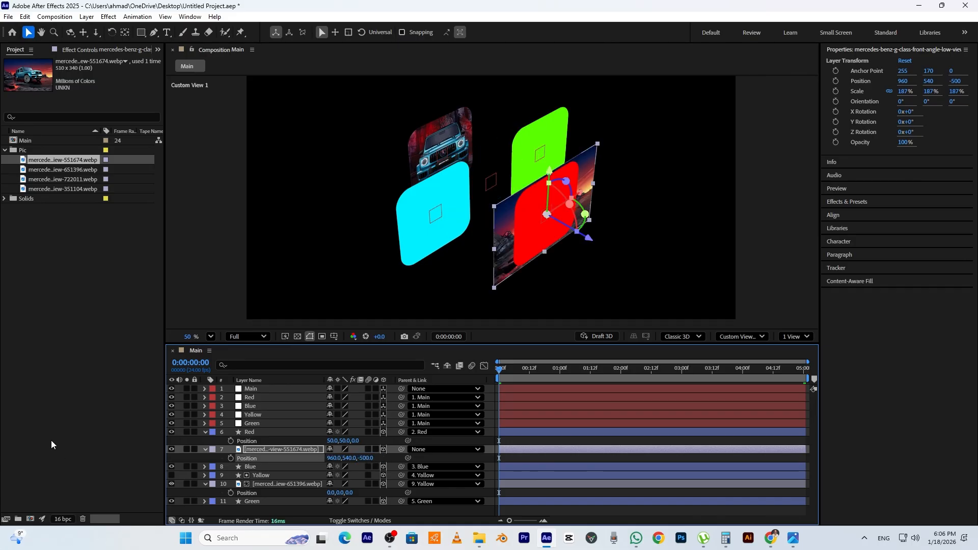
Use the Red shape layer as the track matte and the parent of the front-angle-low-view-551674 image layer
click(282, 444)
click(285, 451)
key(F4)
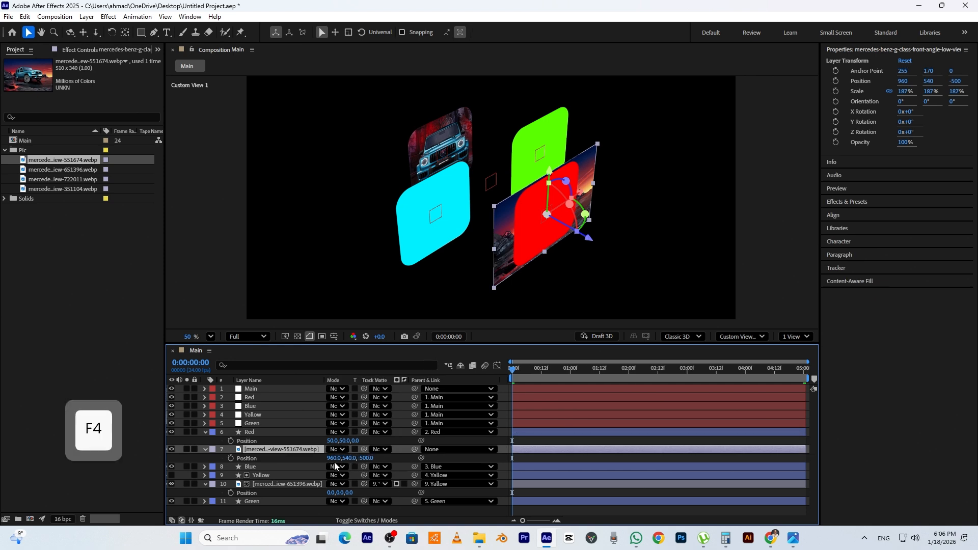
click(383, 449)
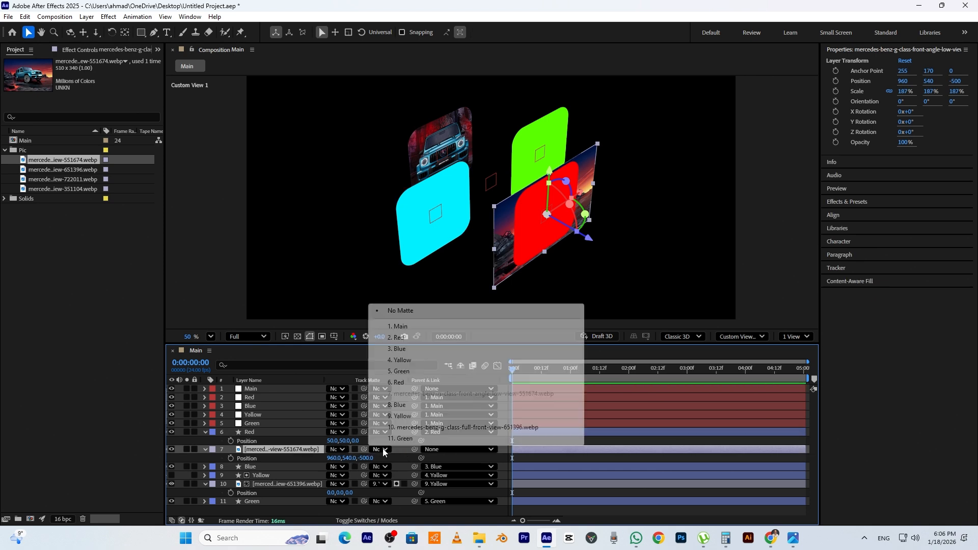
click(400, 382)
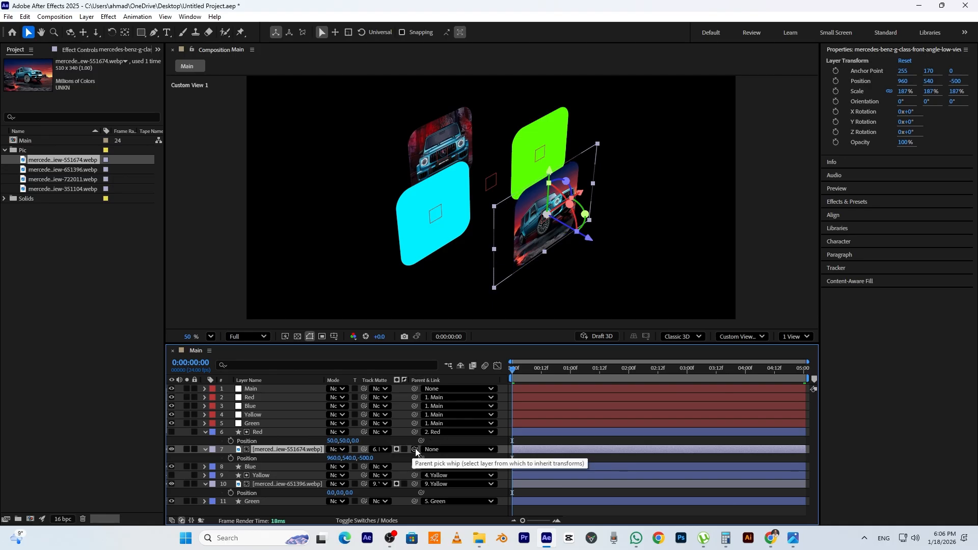
drag(415, 449, 262, 431)
Add the full-rear-view-722011 image below the Blue shape layer, make it 3D and scale it to 190%
click(69, 179)
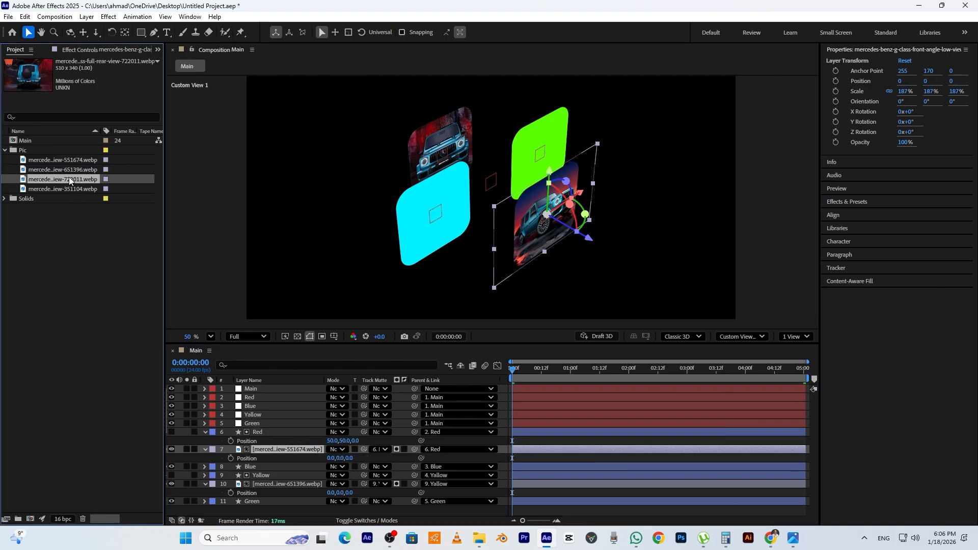
drag(68, 177, 271, 470)
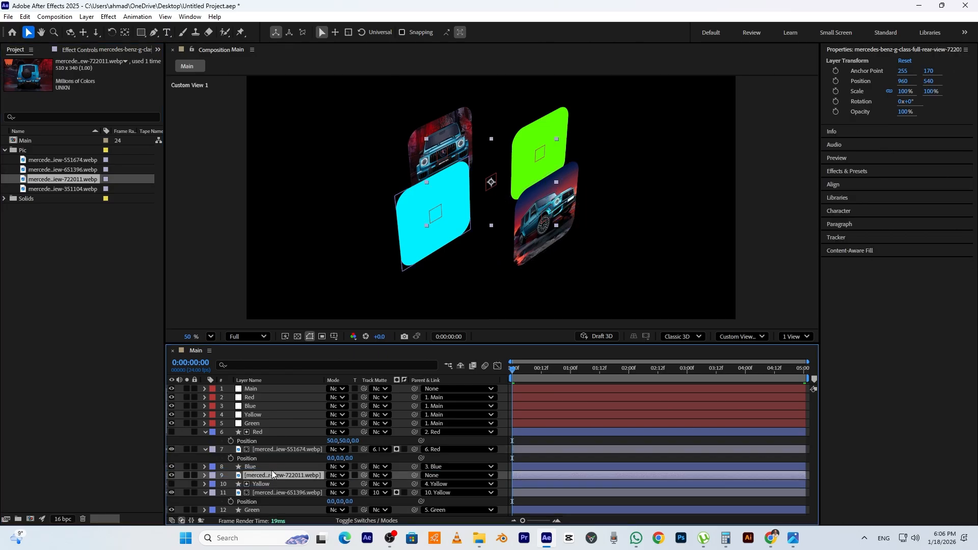
key(F4)
click(384, 476)
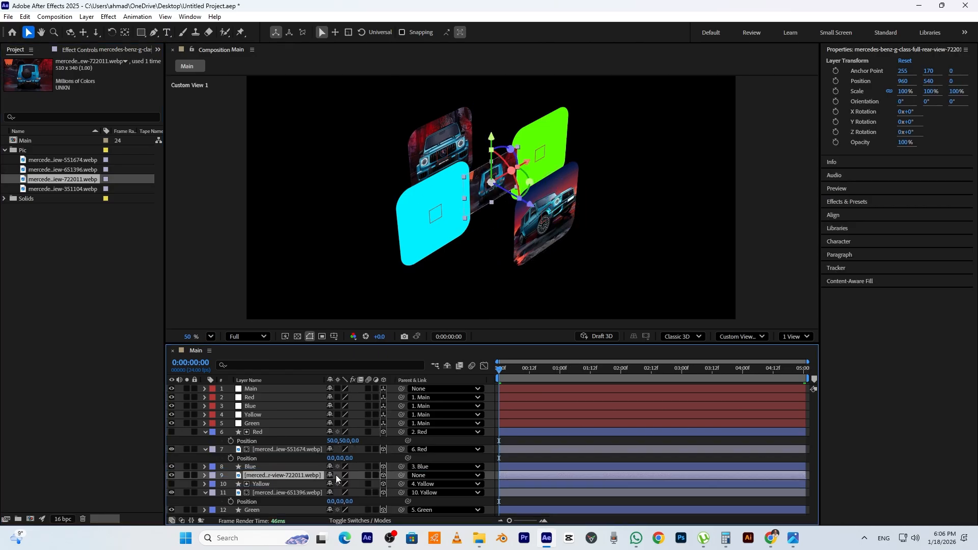
key(s)
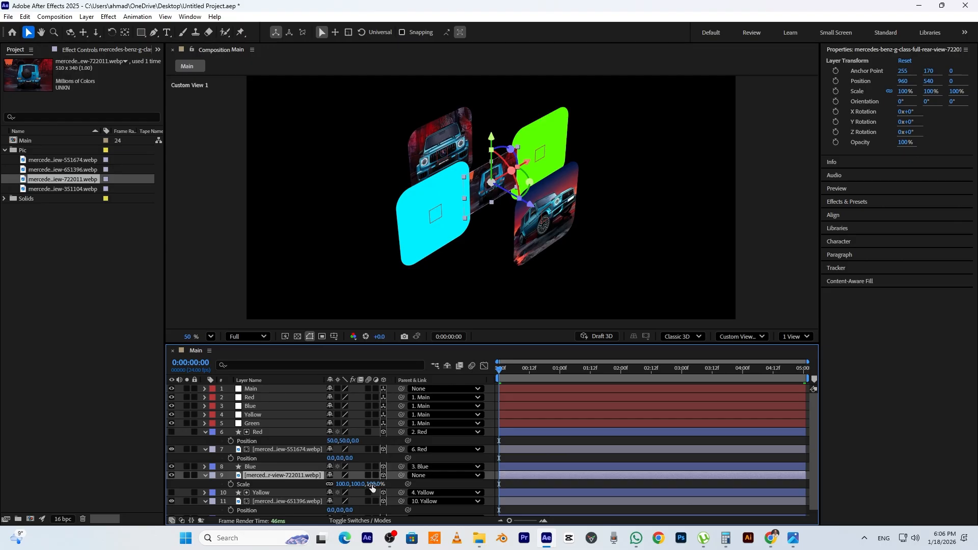
drag(369, 484, 422, 483)
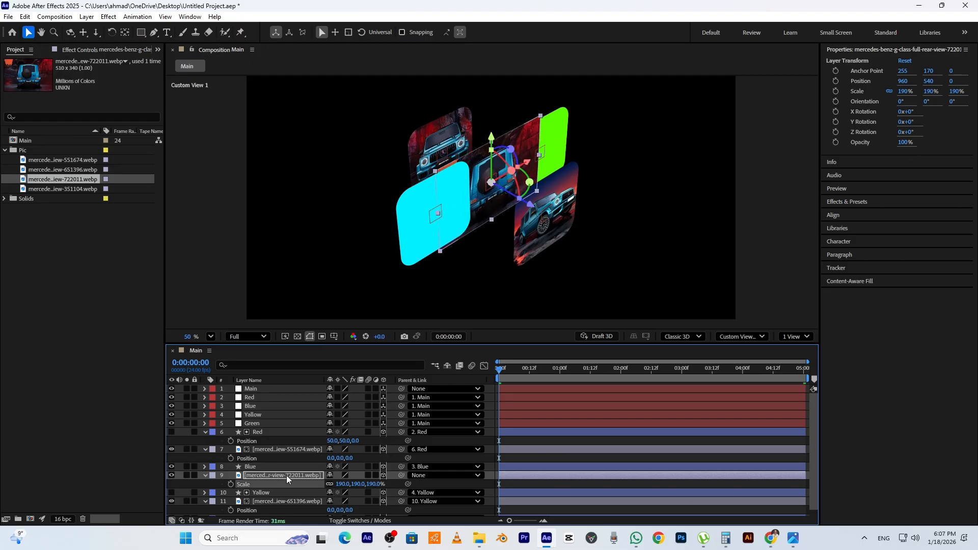
Set the X position of the full-rear-view-722011 image layer to 460
key(p)
drag(342, 484, 333, 488)
key(ctrl+z)
click(333, 485)
text(460)
key(Return)
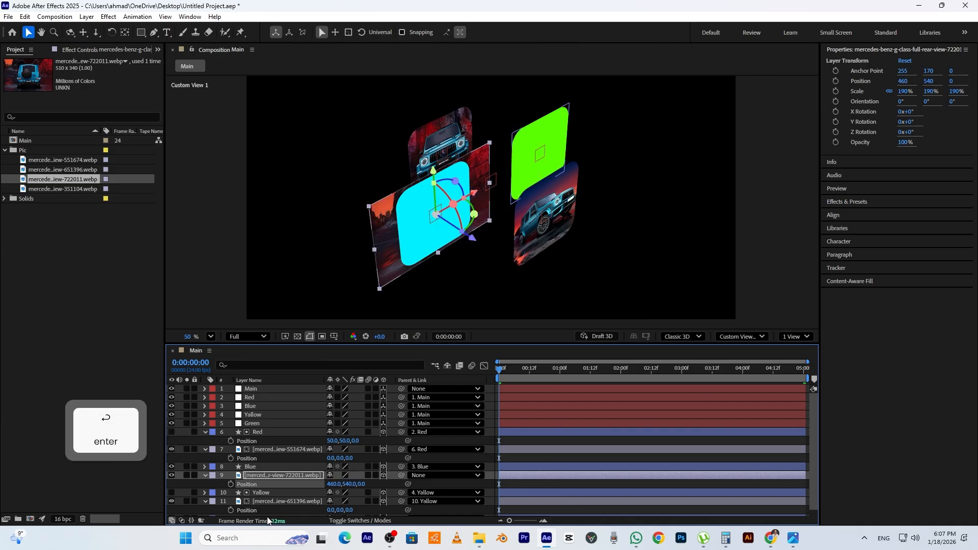
Use the Blue shape layer as the full-rear-view-722011 image's track matte and parent, and collapse the expanded layer properties
key(F4)
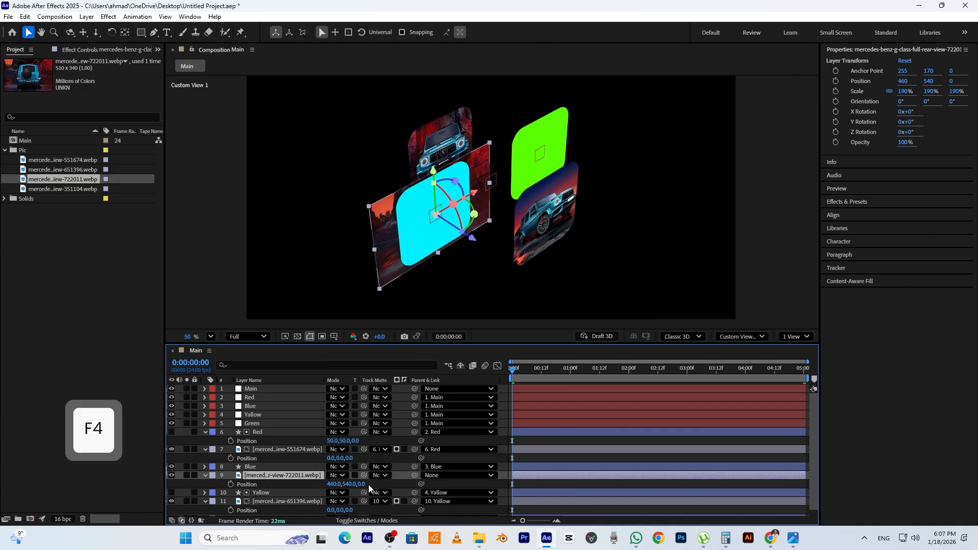
click(385, 476)
click(400, 420)
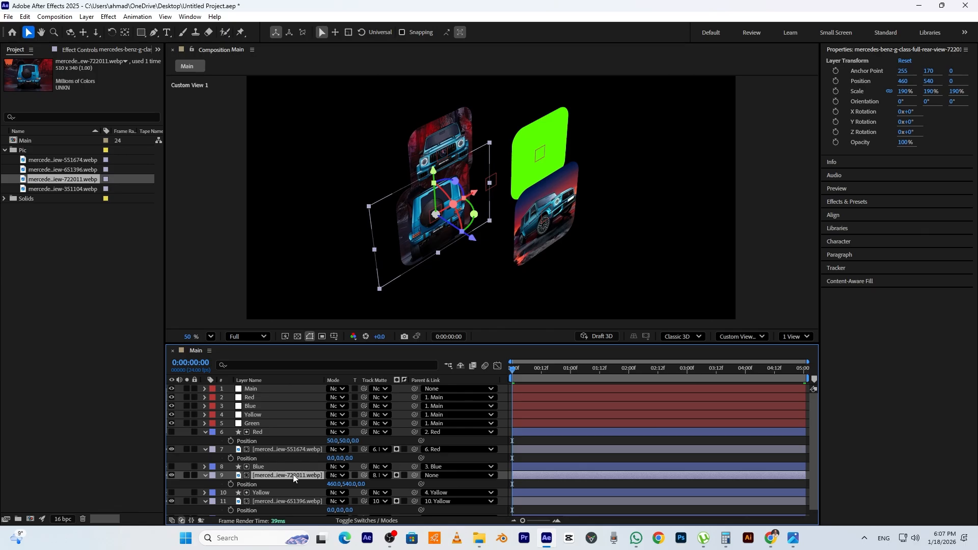
drag(415, 476, 252, 467)
click(205, 432)
click(206, 441)
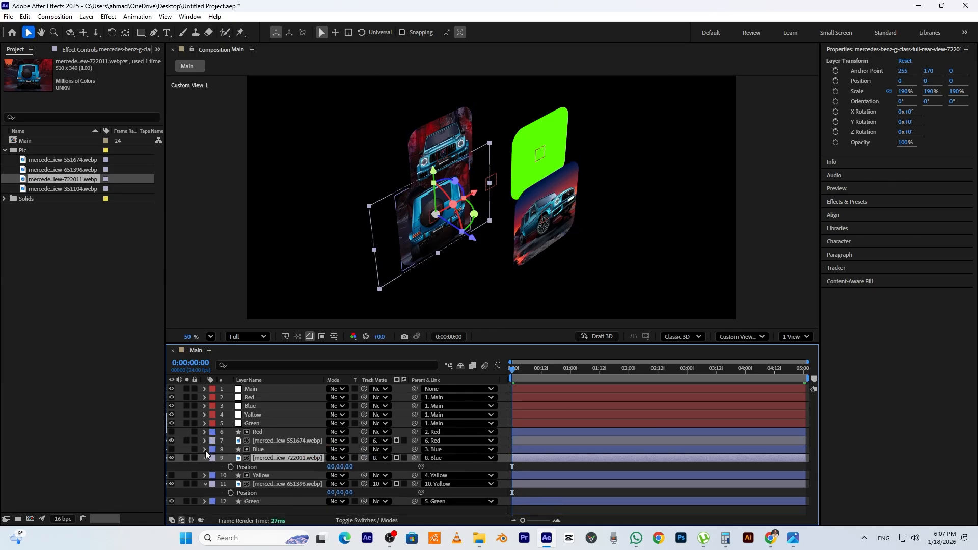
click(206, 458)
click(206, 475)
Add the side-view-351104 image below the Green shape layer, make it 3D and scale it to 182%
click(275, 484)
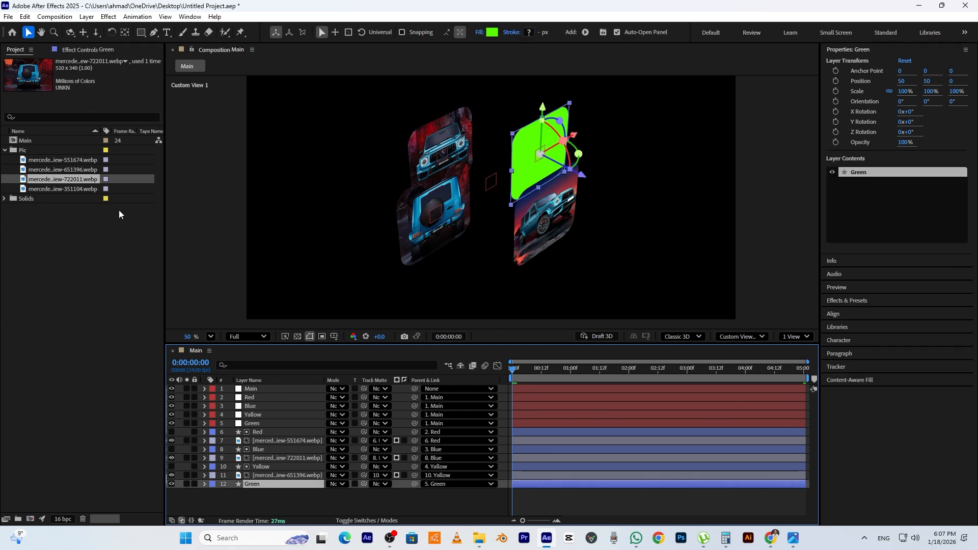
drag(55, 189, 270, 503)
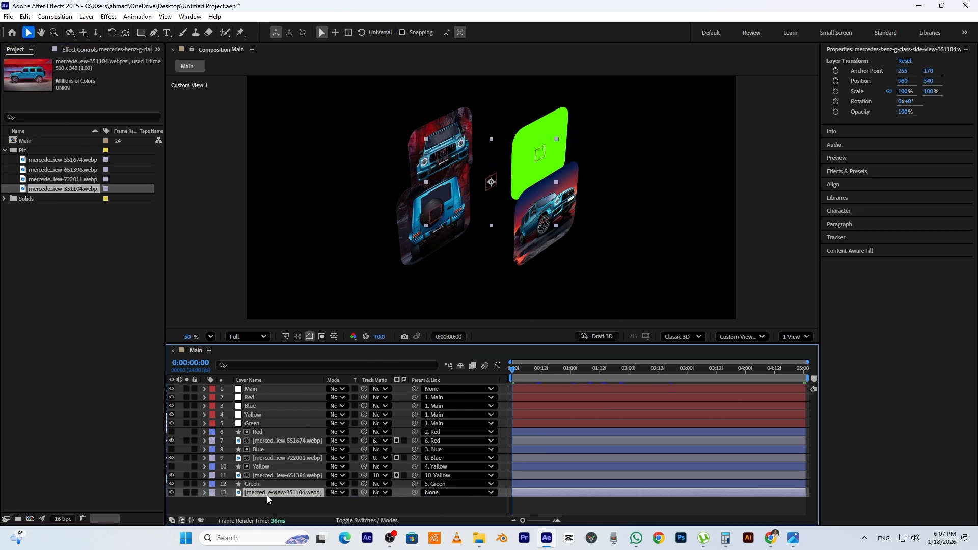
key(F4)
click(382, 493)
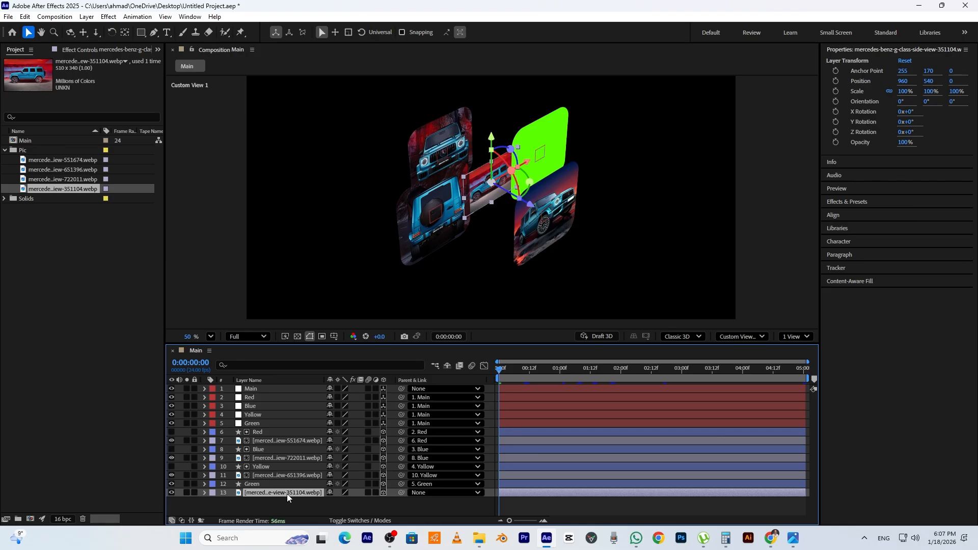
key(s)
drag(344, 501, 499, 502)
Set the X position of the side-view-351104 image layer to 1460
key(p)
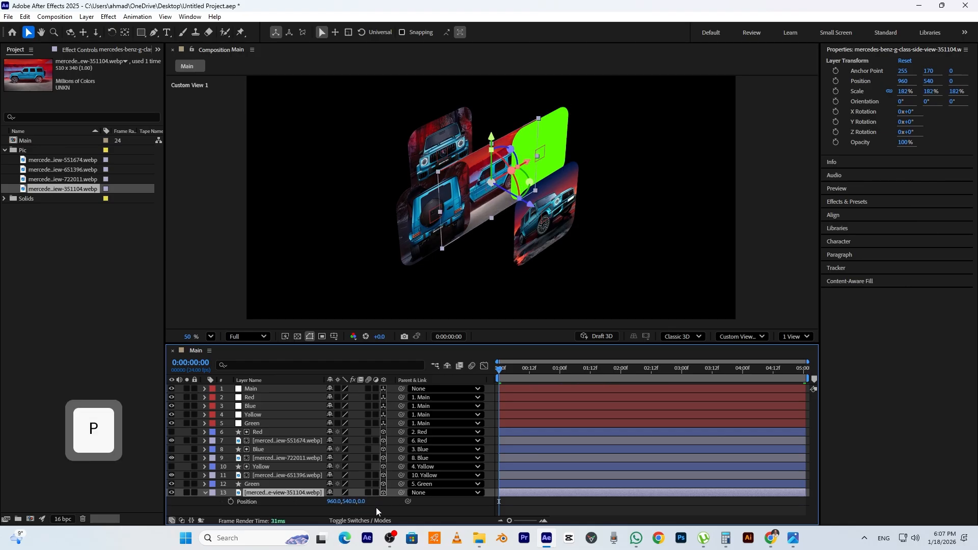
click(330, 501)
text(1460)
key(Return)
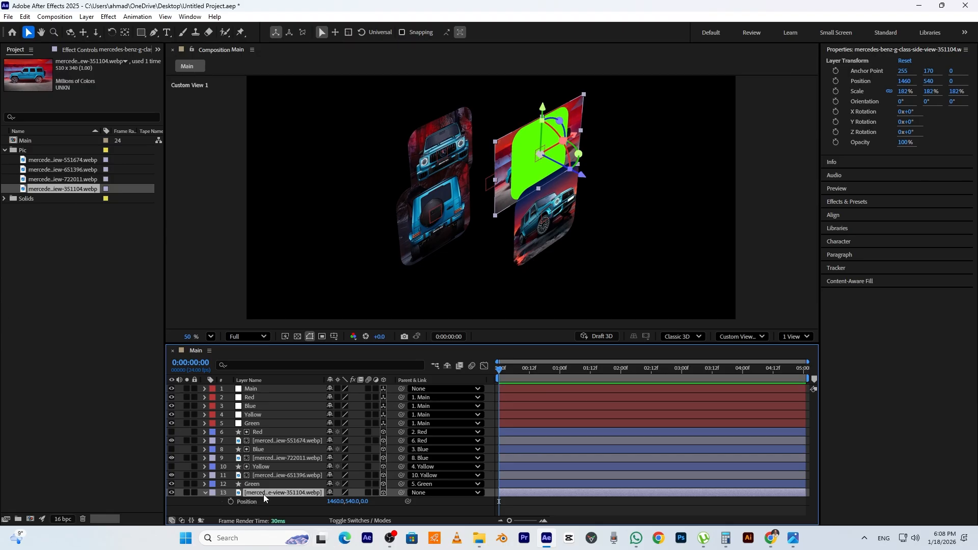
Use the Green shape layer as the track matte of the side-view-351104 image layer
key(F4)
click(384, 493)
click(399, 472)
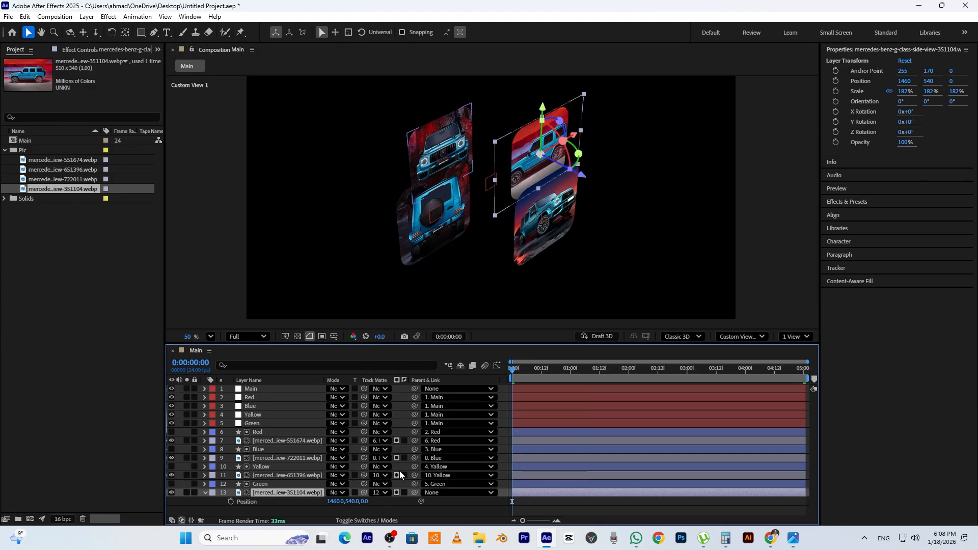
Replace the side-view-351104 footage with the file pltpmv7mtdj1pyrupjnj.avif
right_click(51, 190)
mouse_move(153, 299)
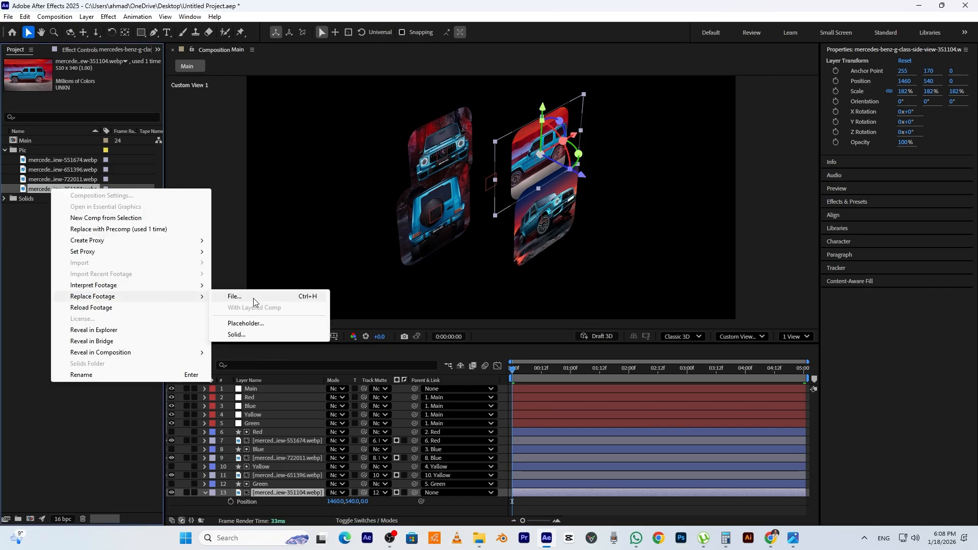
click(251, 300)
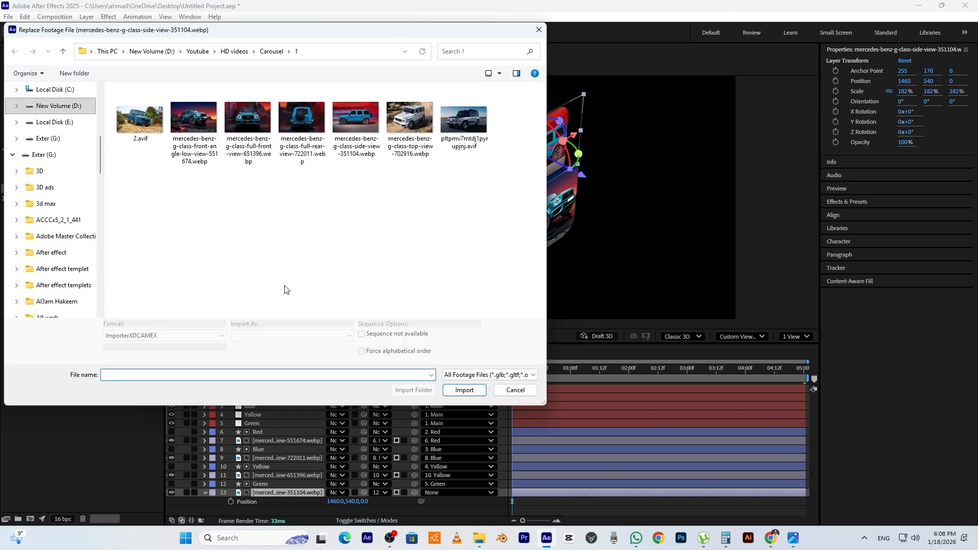
double_click(457, 120)
Scale the pltpmv7mtdj1pyrupjnj.avif layer to 69% and shift it along X to about 1637 within the Green matte
drag(294, 502, 279, 494)
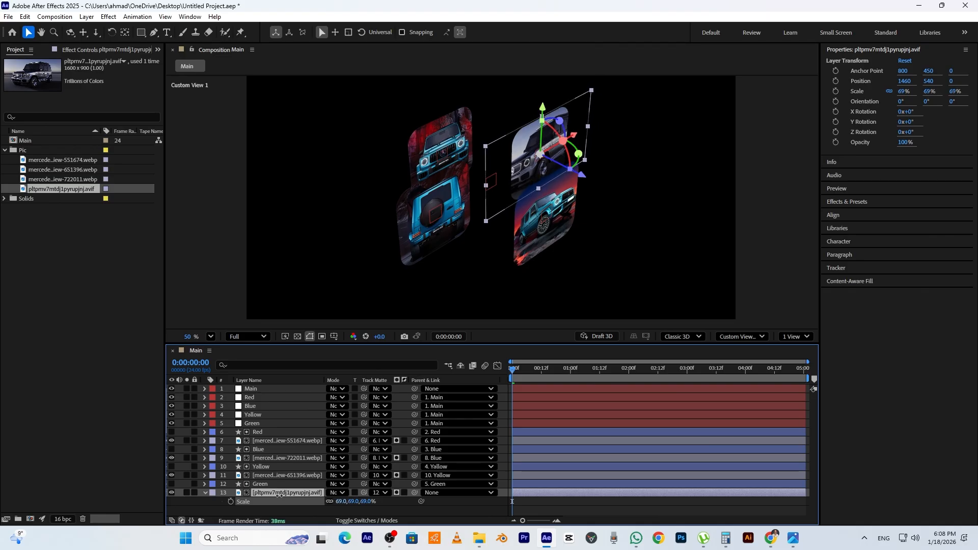
click(264, 494)
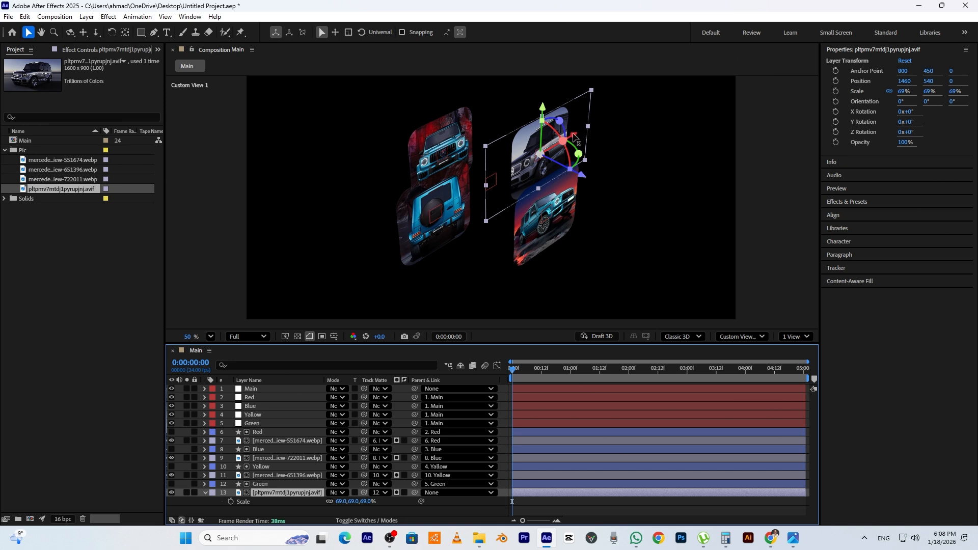
drag(575, 135, 591, 130)
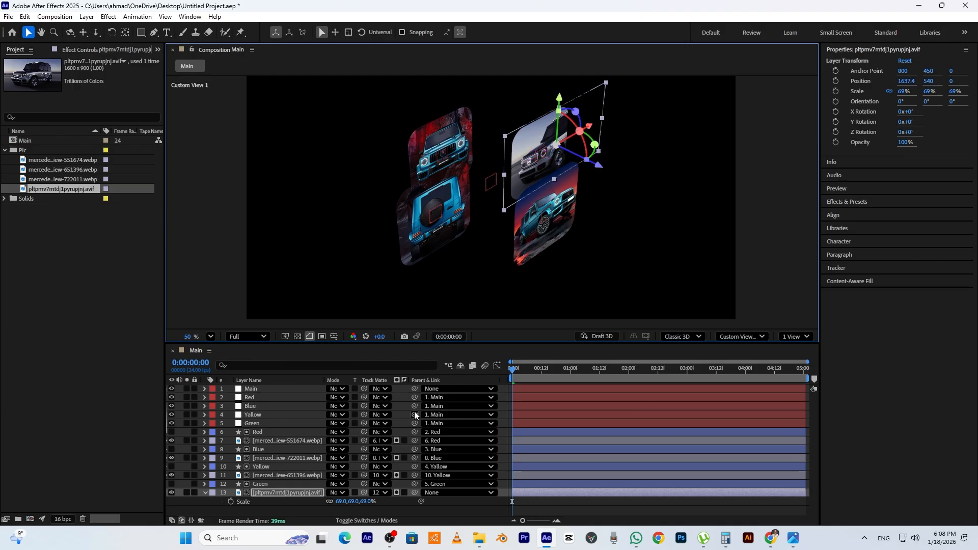
Check the carousel animation through the Active Camera by playing and scrubbing it, and return to the first frame
click(732, 336)
click(741, 141)
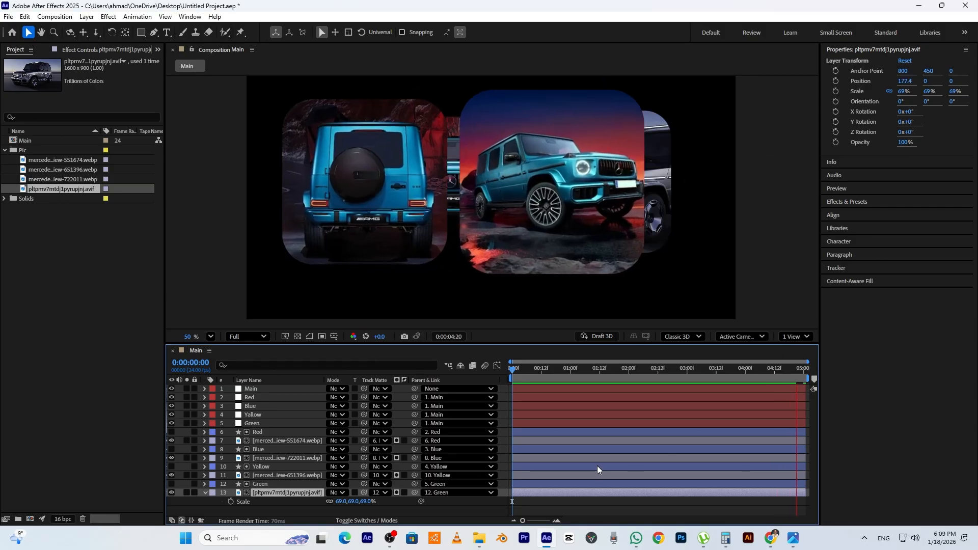
key(space)
click(538, 370)
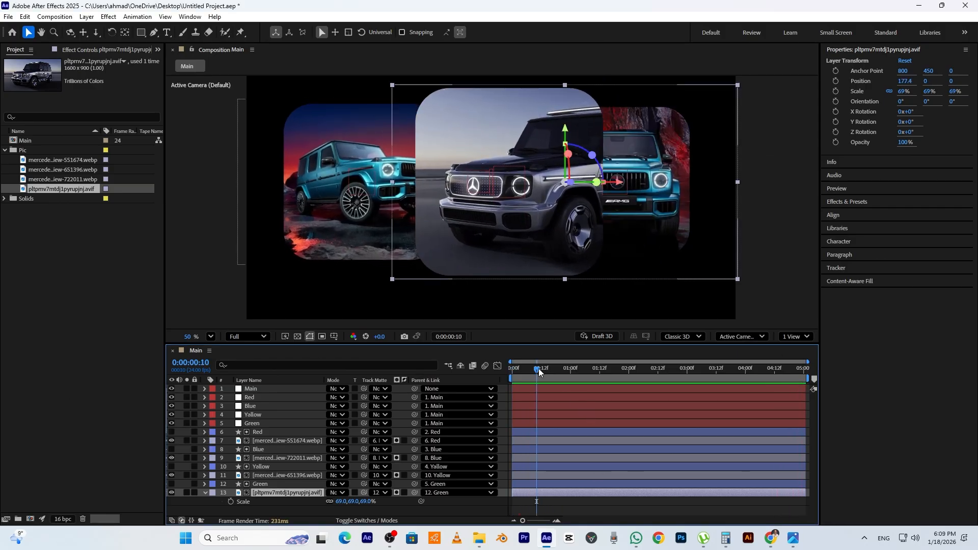
drag(539, 373, 511, 378)
key(space)
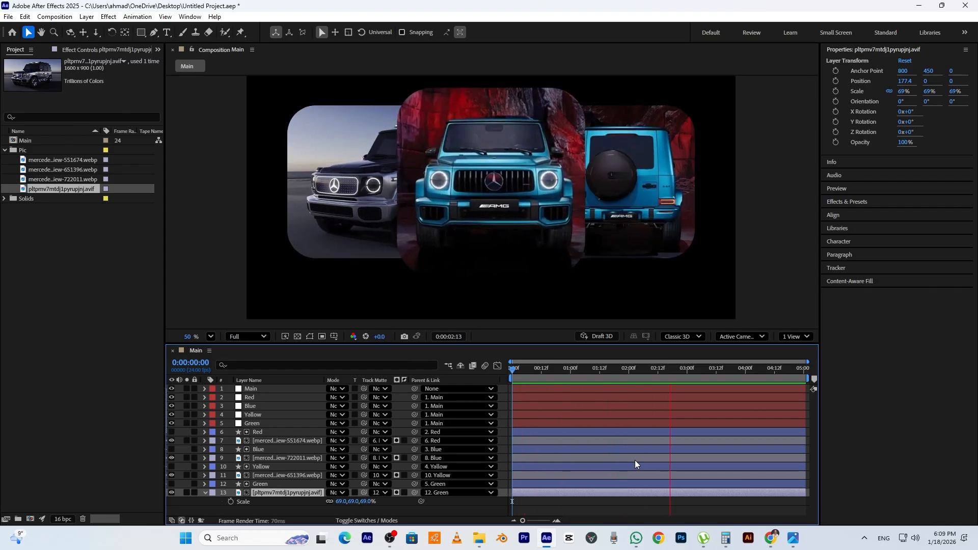
key(space)
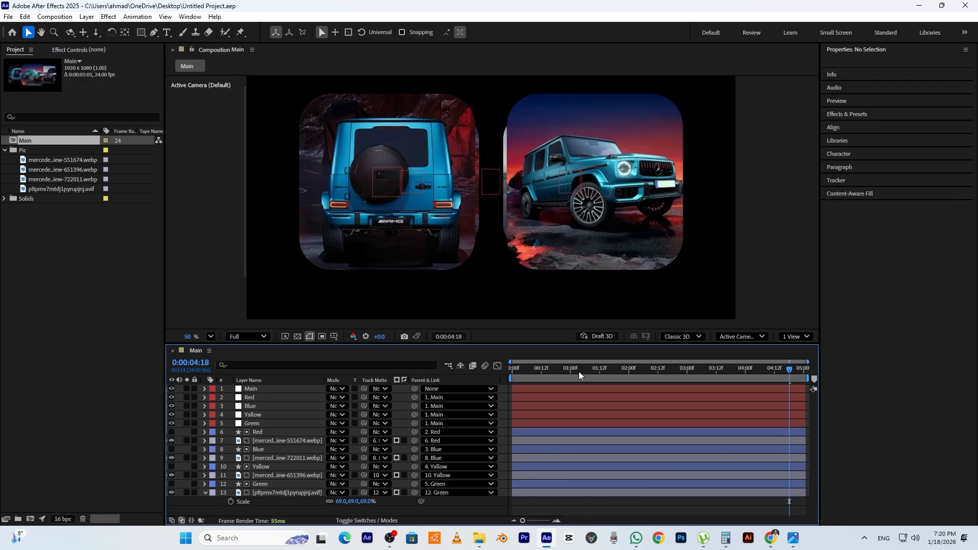
drag(579, 372, 494, 374)
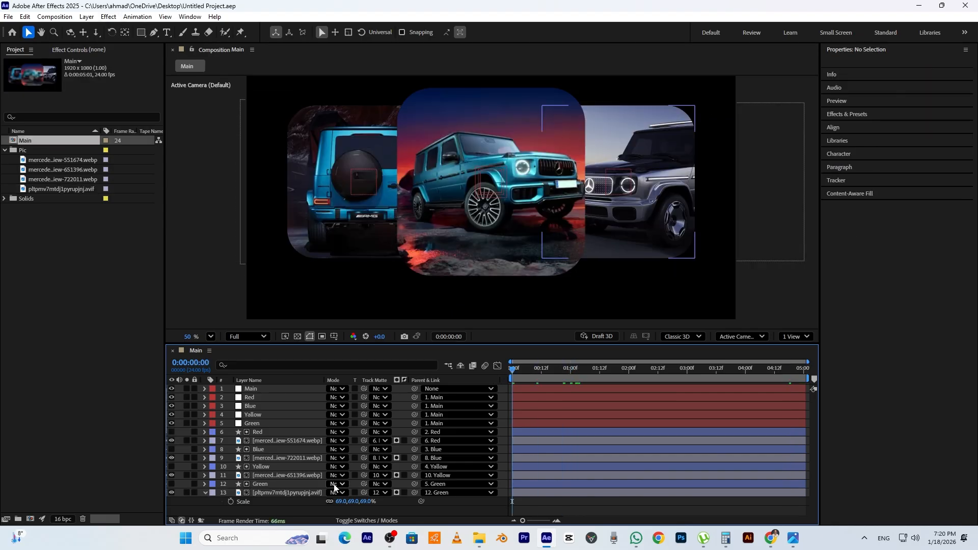
Create a new camera layer in the Main composition with the offered camera settings
right_click(315, 511)
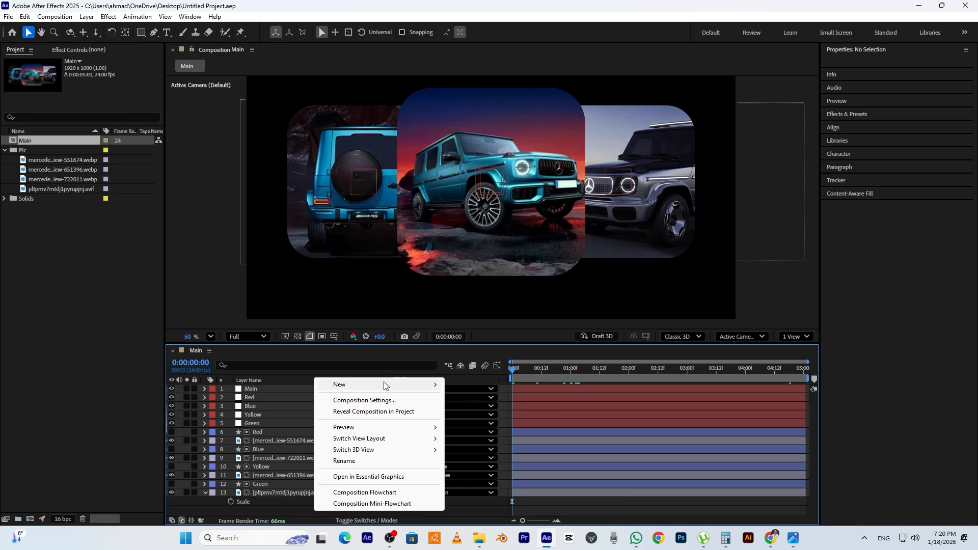
mouse_move(386, 385)
click(475, 434)
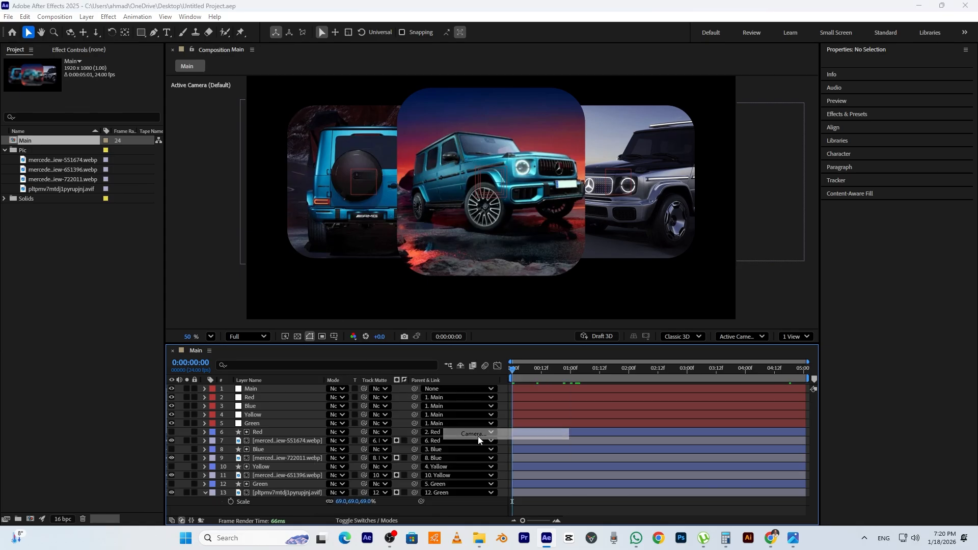
click(618, 372)
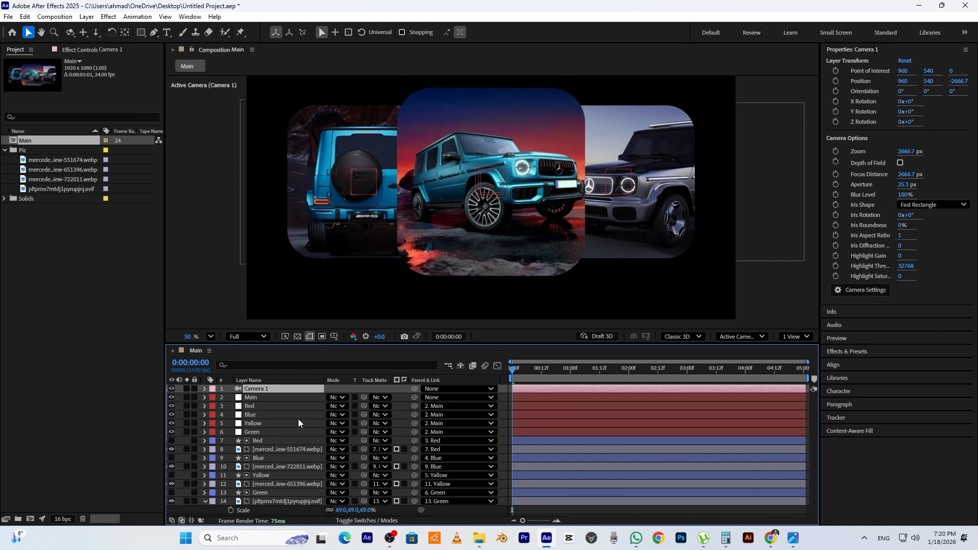
Turn on Depth of Field in the Camera 1 layer's camera options
key(F4)
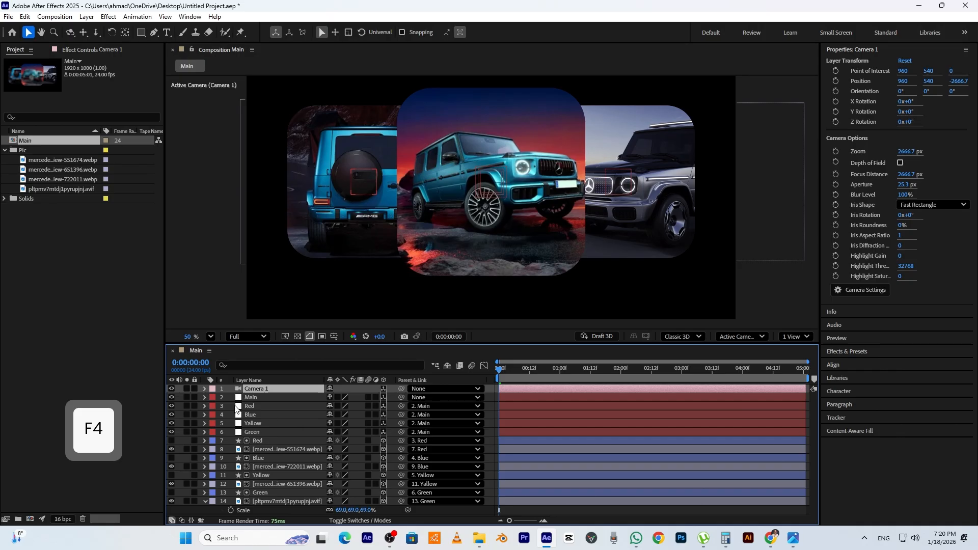
click(204, 389)
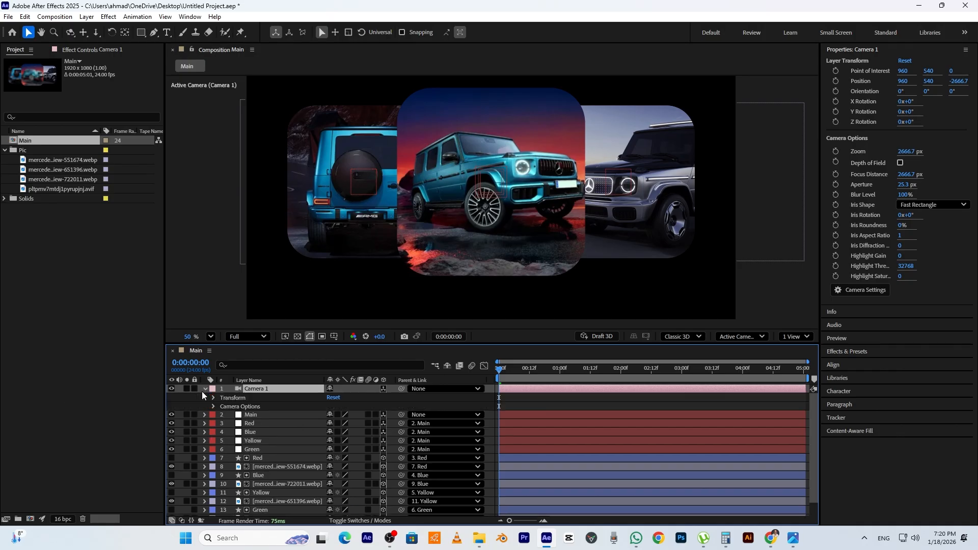
click(213, 407)
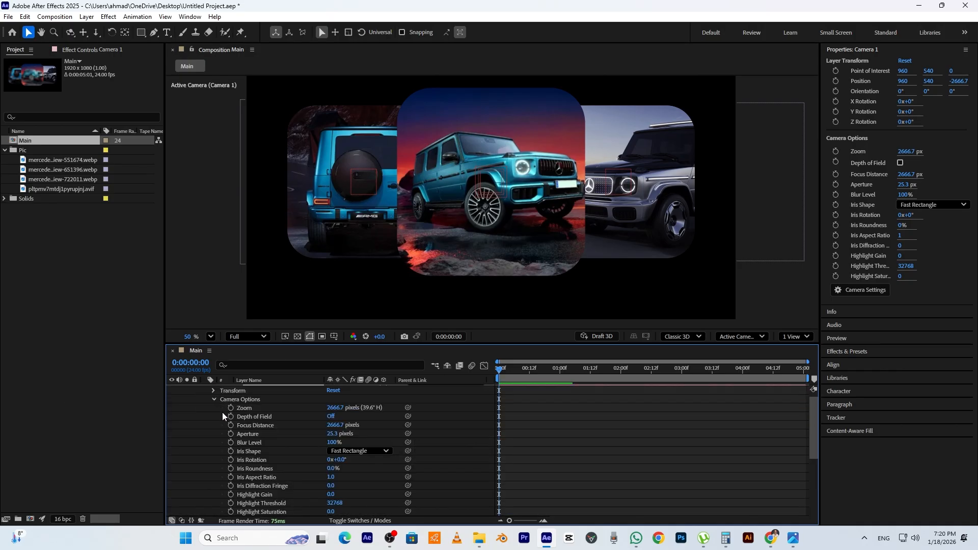
click(331, 417)
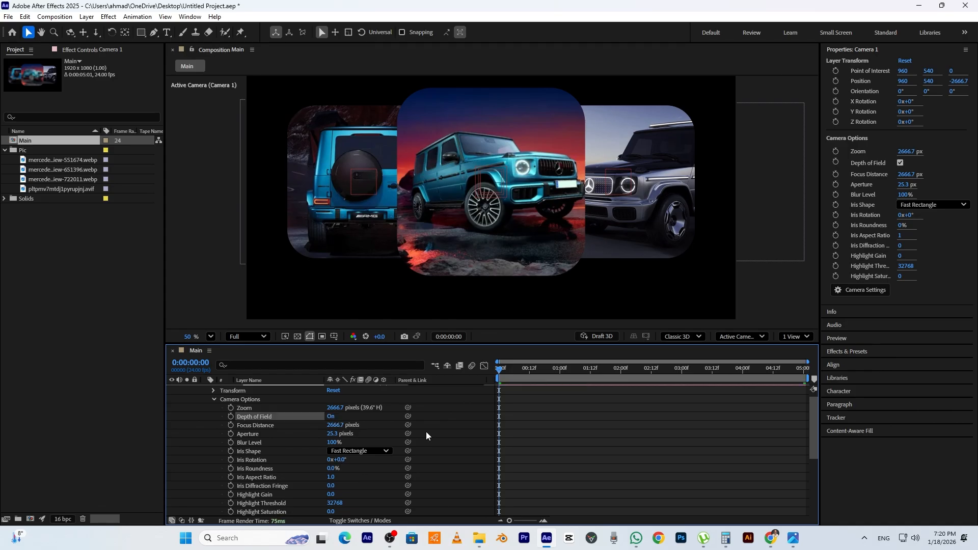
Inspect the camera from Custom View 1 and reduce Camera 1's Focus Distance by 500 to 2166.7 pixels
click(742, 337)
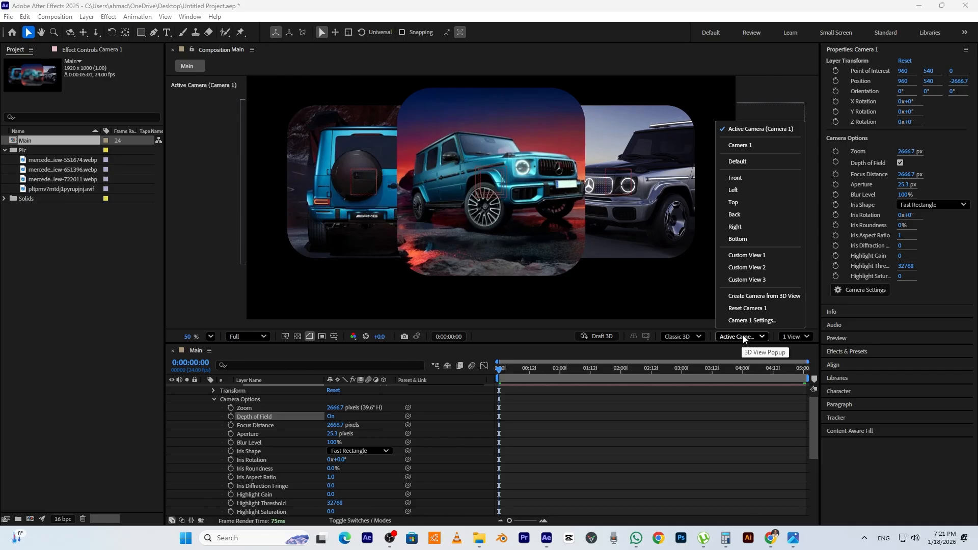
click(751, 255)
scroll(589, 258, down, 3)
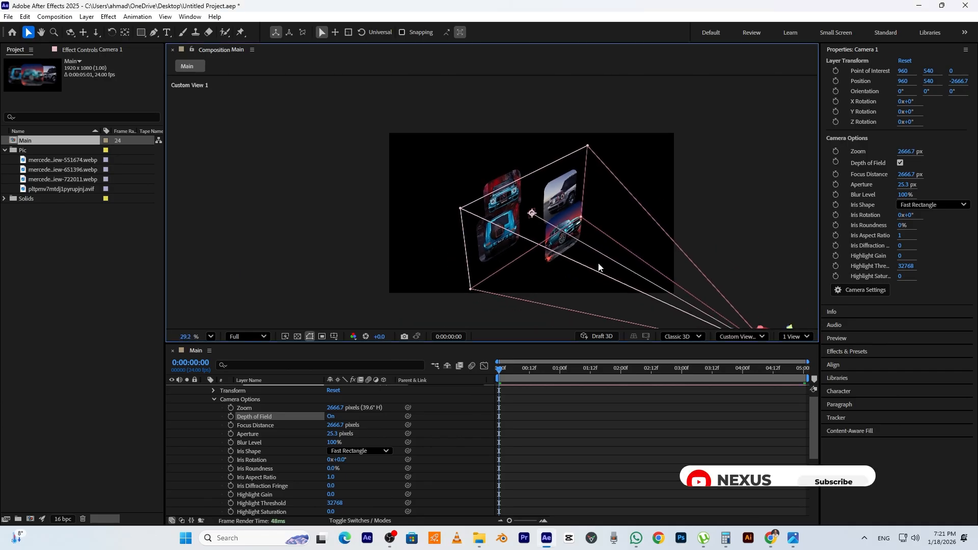
click(335, 425)
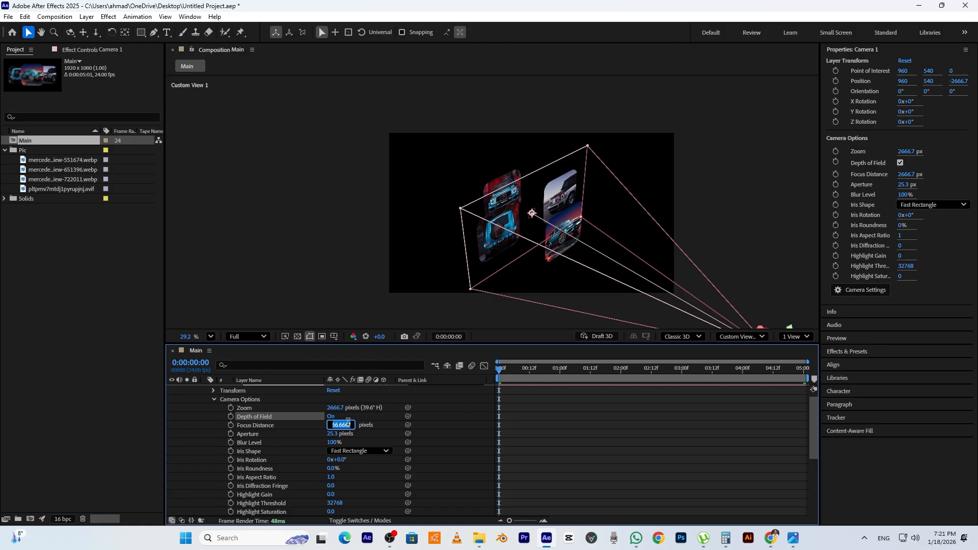
key(Right)
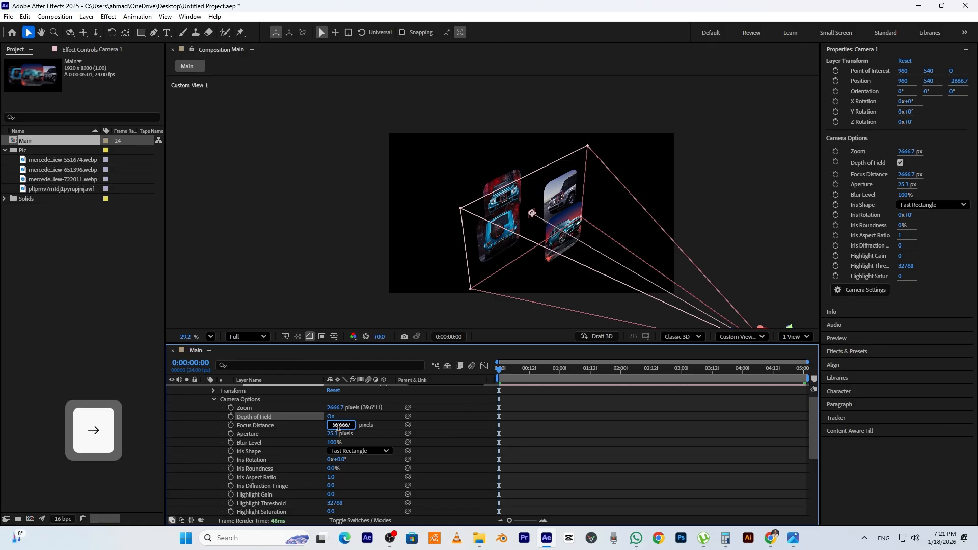
text(-500)
key(Return)
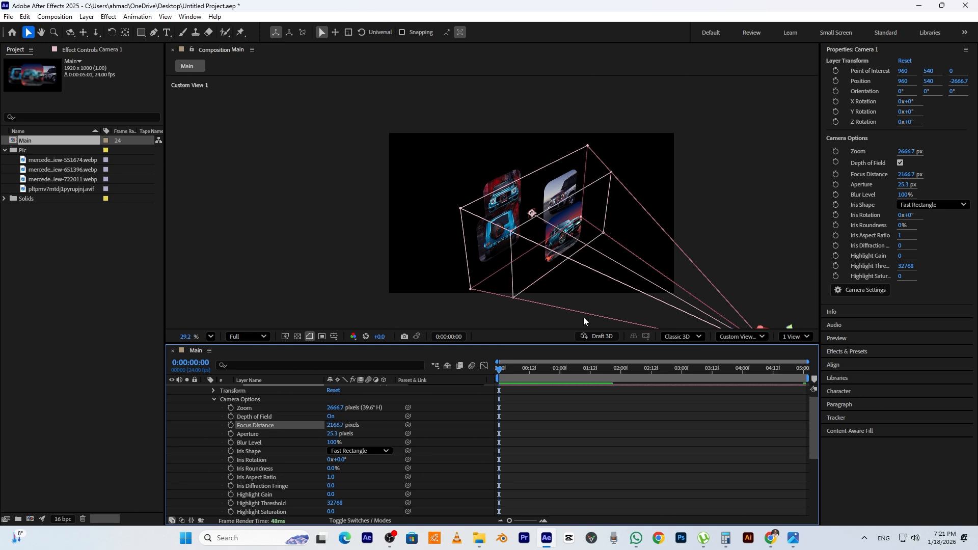
Return to the Camera 1 view and raise the camera's Aperture and Blur Level to strengthen the background blur
click(728, 337)
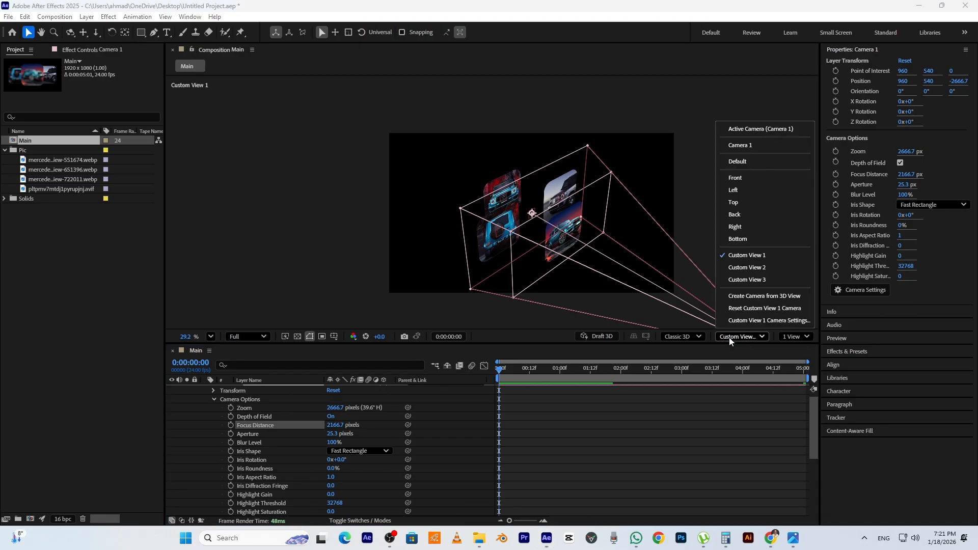
click(743, 147)
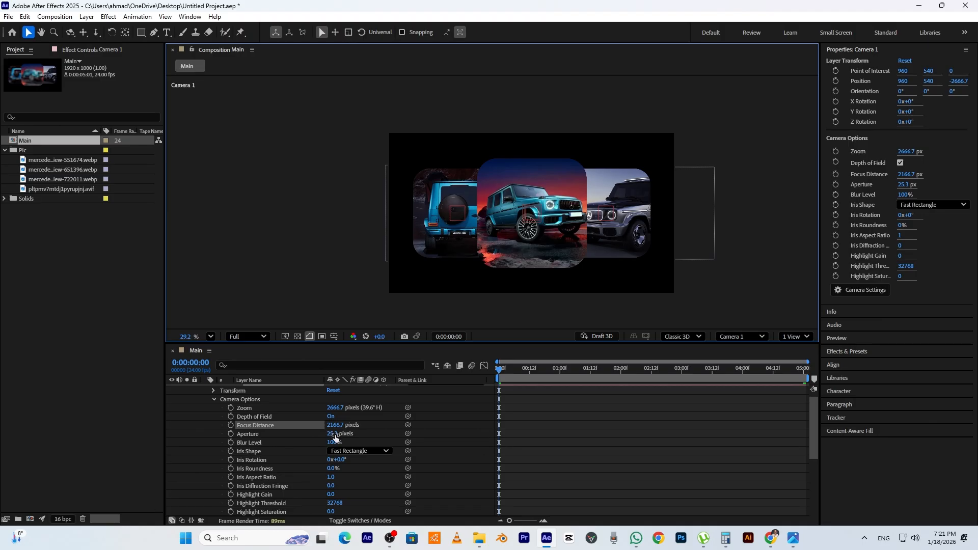
drag(335, 437, 353, 434)
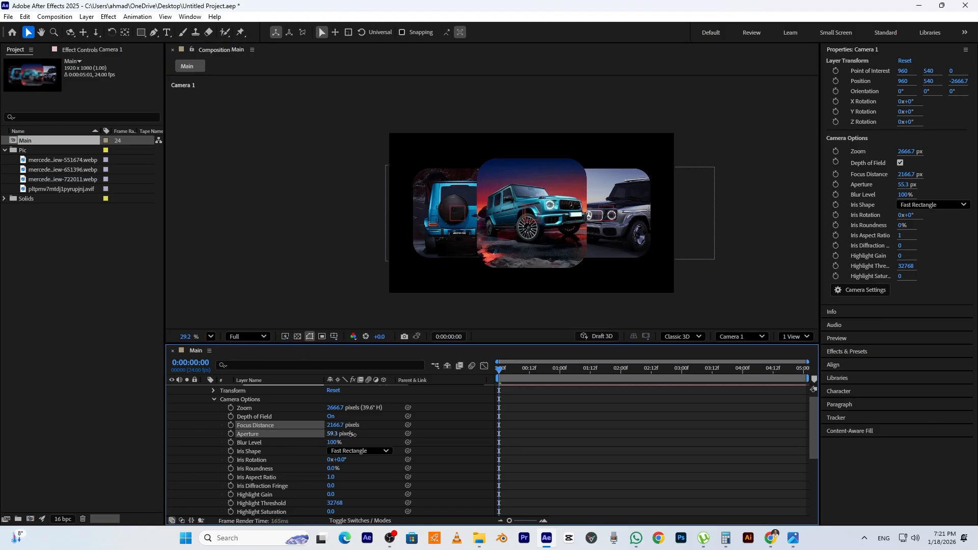
drag(334, 443, 414, 437)
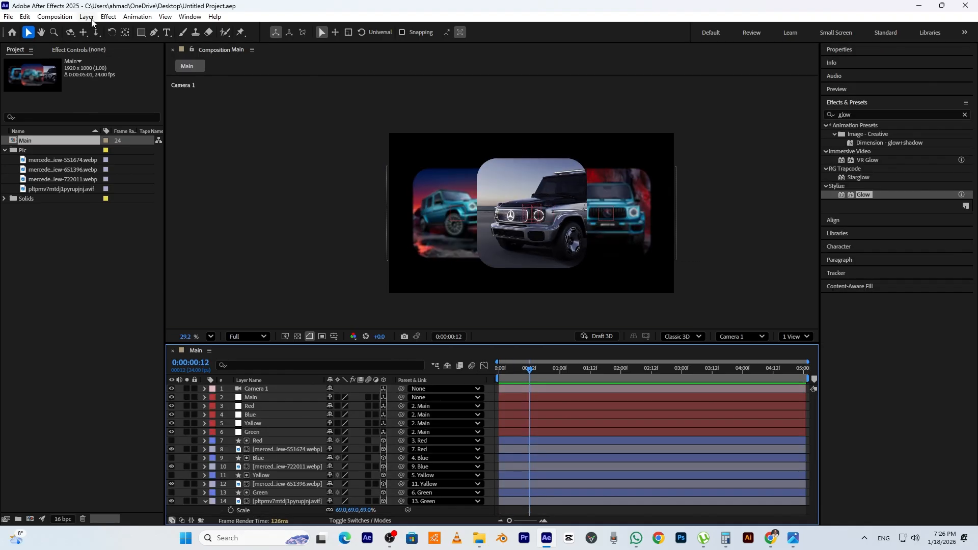
Create a 1920 x 1080 dark gray solid and place it beneath all other layers in the Main composition
click(87, 16)
mouse_move(160, 32)
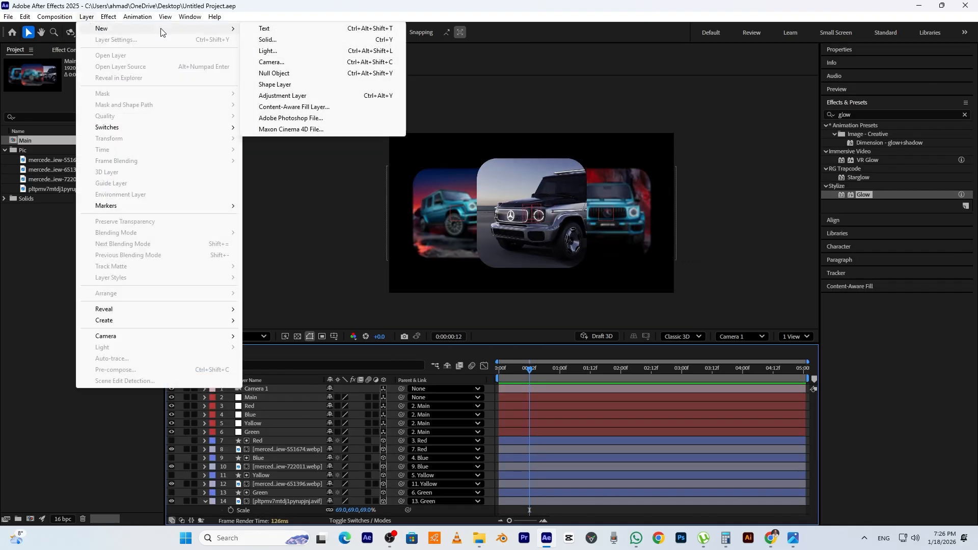
click(267, 39)
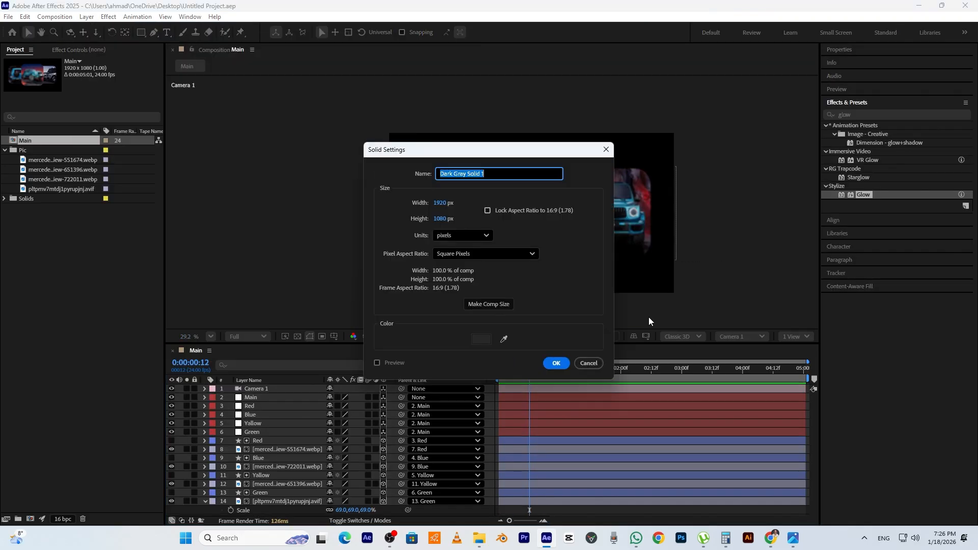
click(557, 363)
drag(256, 400, 261, 508)
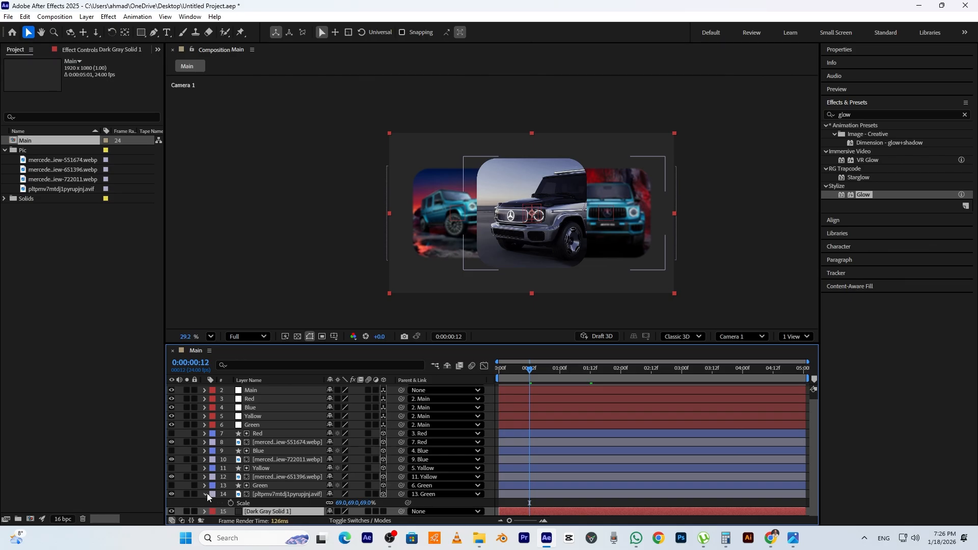
click(206, 494)
Lock the null layers Main, Red, Blue, Yallow and Green, mark them shy, and hide the shy layers
click(261, 432)
shift+click(255, 397)
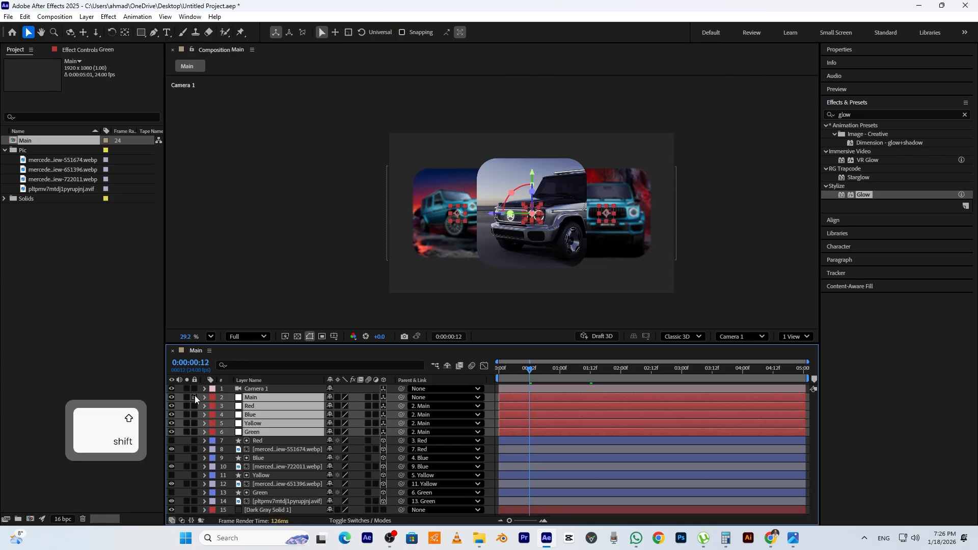
click(195, 398)
drag(330, 397, 330, 434)
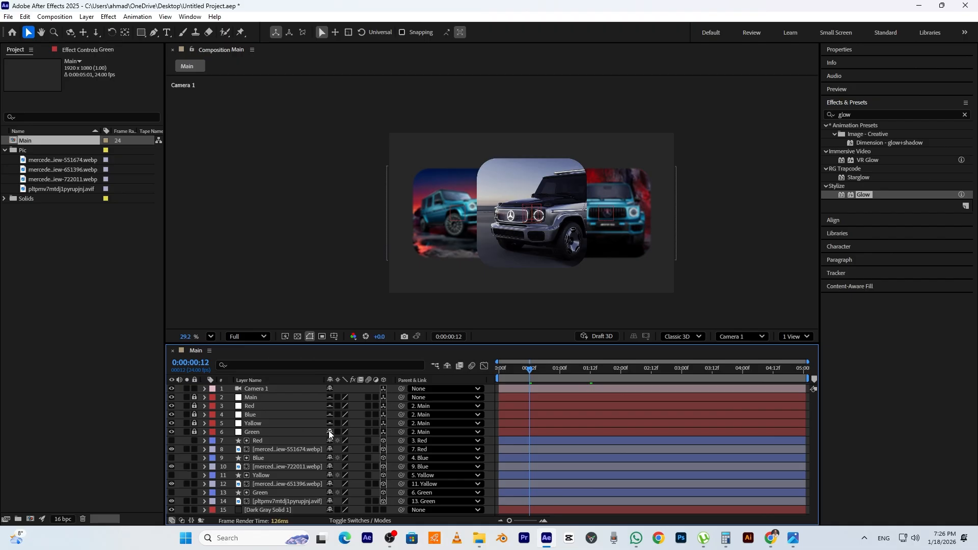
click(447, 366)
Apply the 4-Color Gradient effect to the dark gray solid
click(260, 466)
click(118, 18)
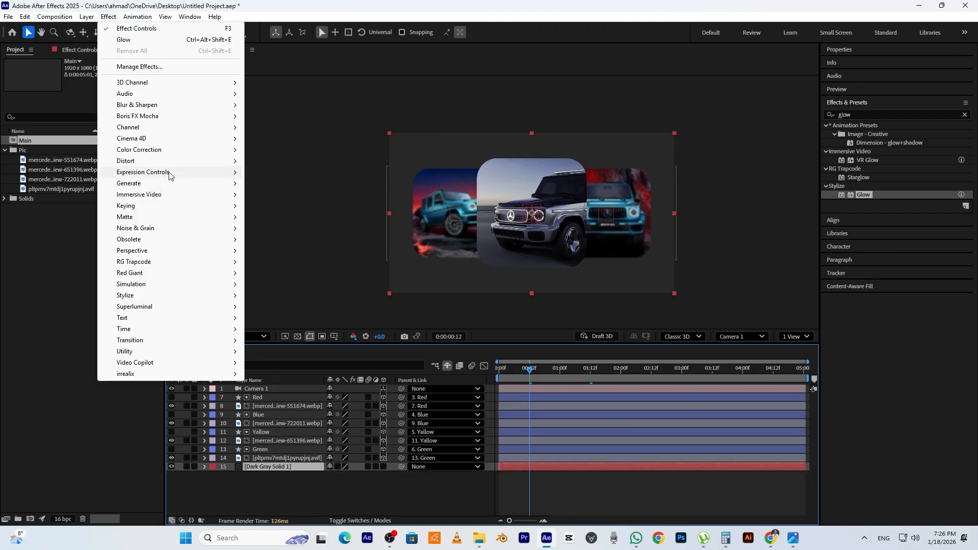
mouse_move(225, 183)
click(265, 184)
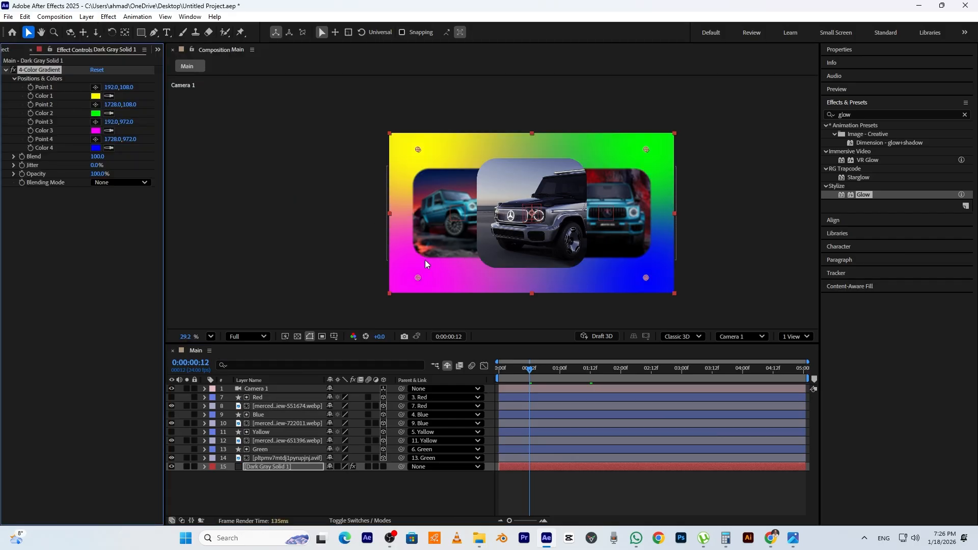
Sample the four gradient colors from the carousel images: dark red, orange, light blue and red for Colors 1 to 4
click(108, 96)
click(639, 204)
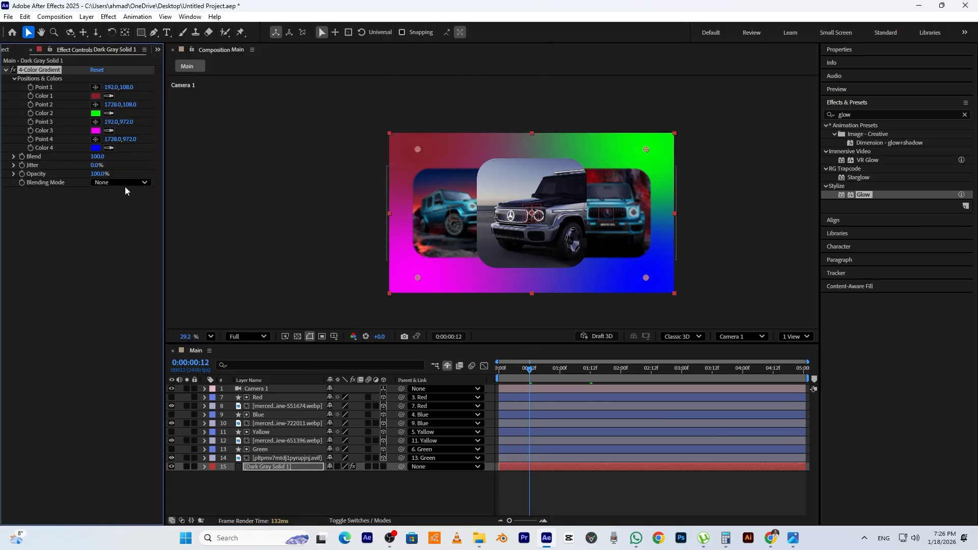
click(109, 113)
click(425, 243)
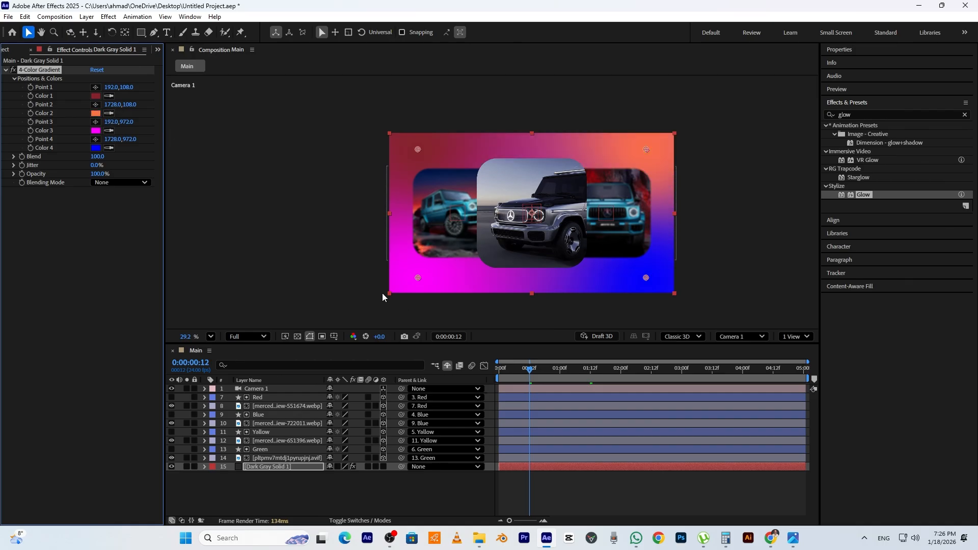
click(110, 131)
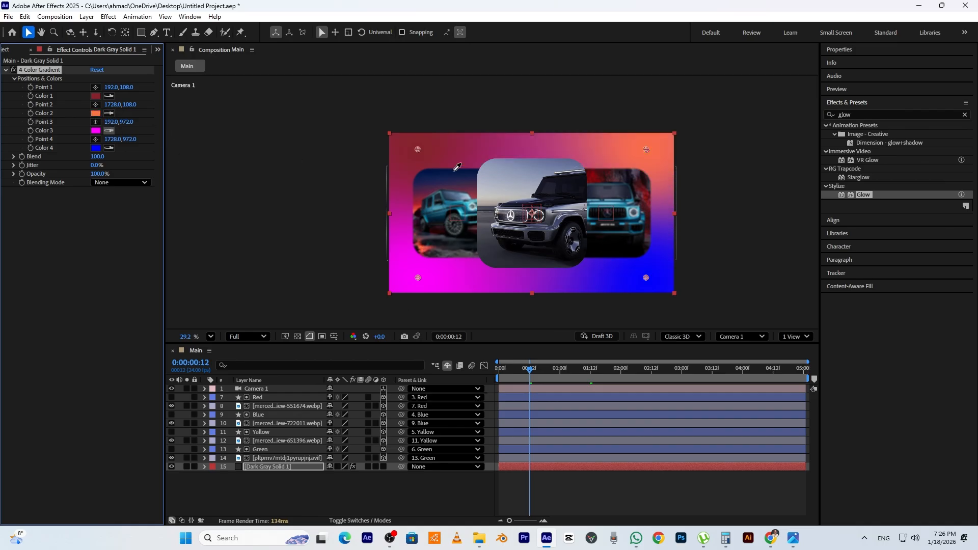
click(637, 203)
click(109, 131)
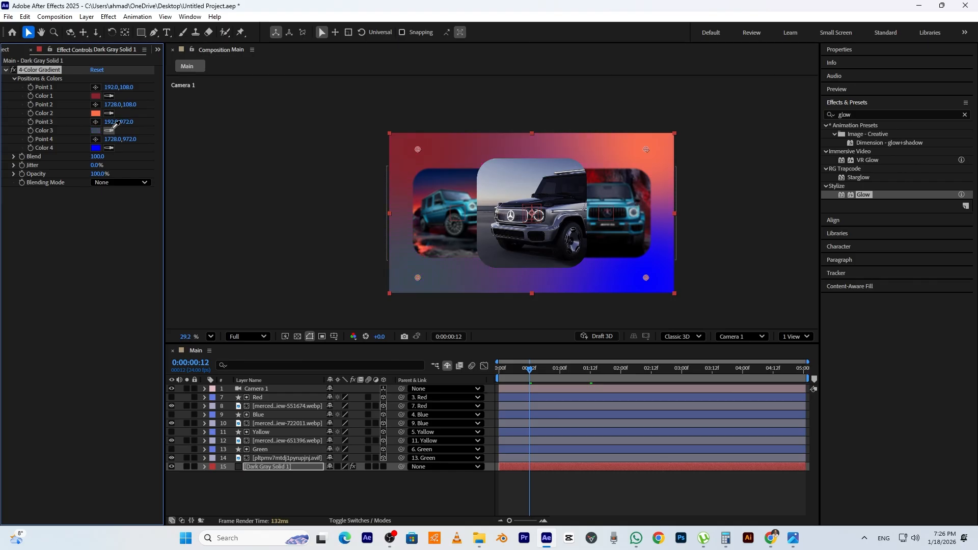
click(632, 204)
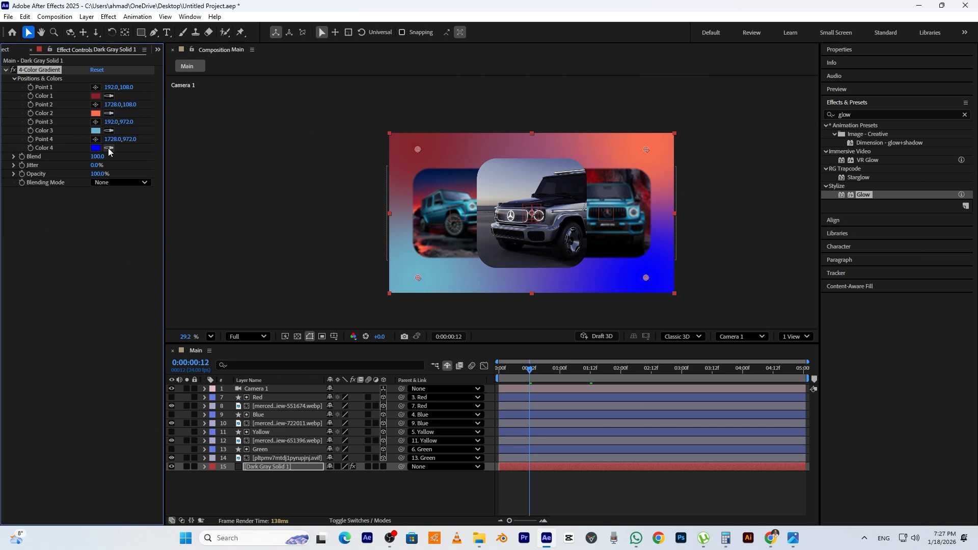
click(421, 201)
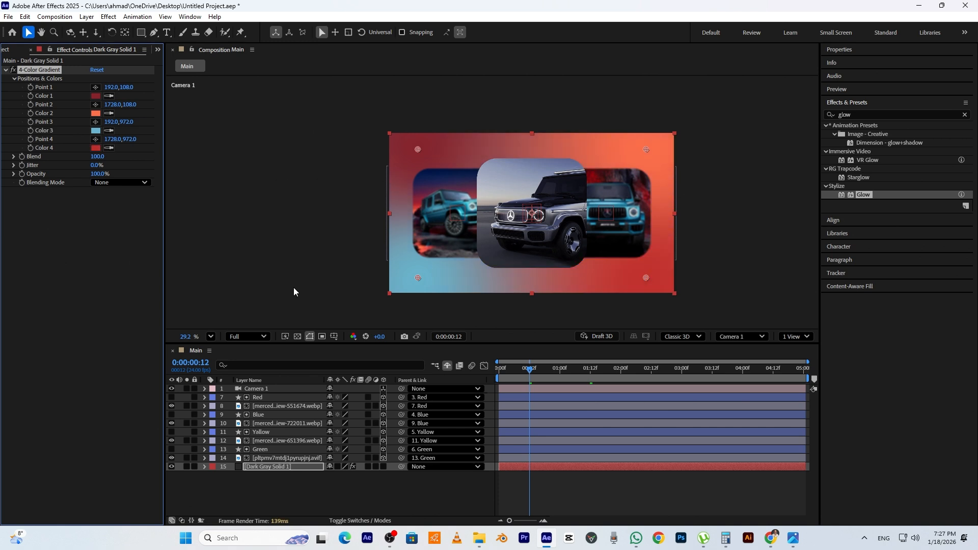
Add Venetian Blinds to the gradient solid with Transition Completion at 13% and Direction at 46°
click(824, 112)
text(blin)
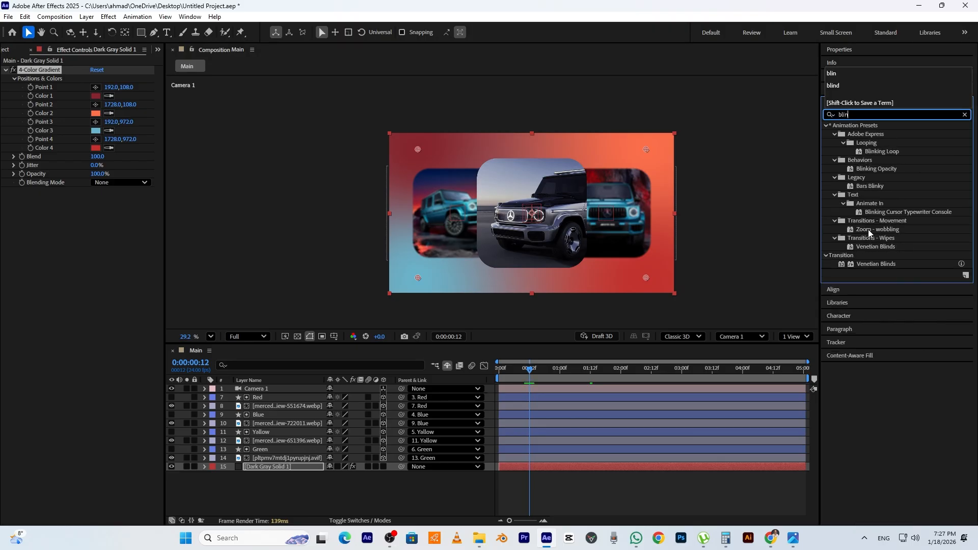
double_click(851, 266)
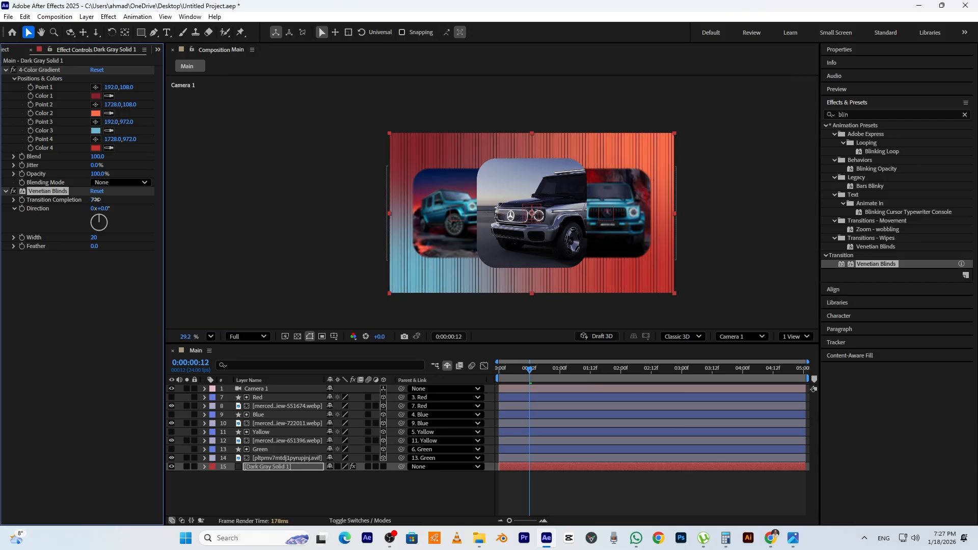
drag(107, 209, 132, 212)
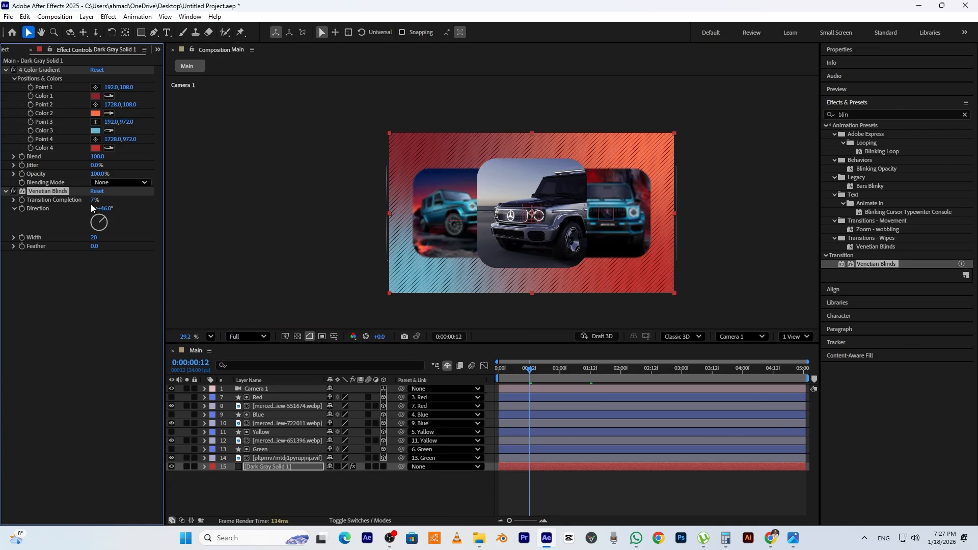
drag(91, 203, 97, 205)
scroll(500, 301, up, 2)
scroll(500, 301, down, 1)
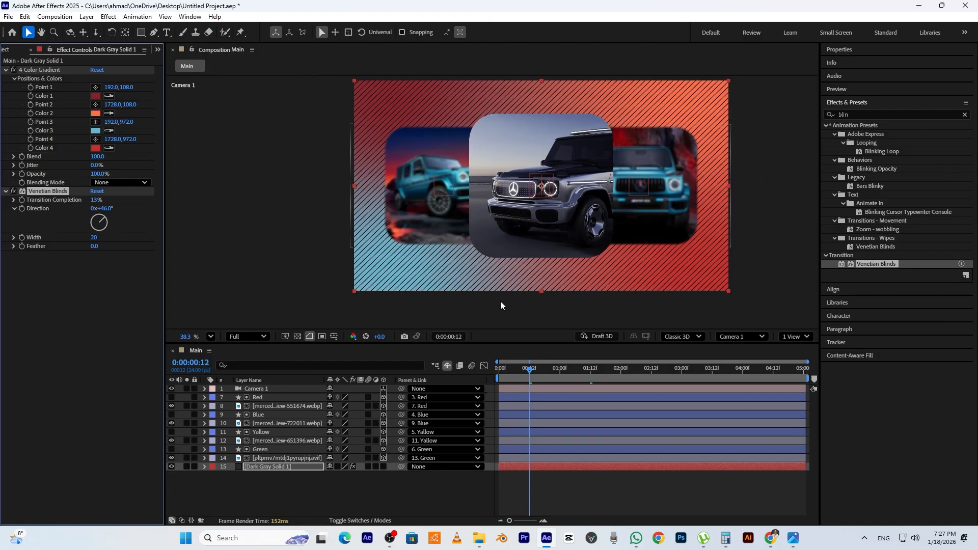
drag(500, 301, 496, 305)
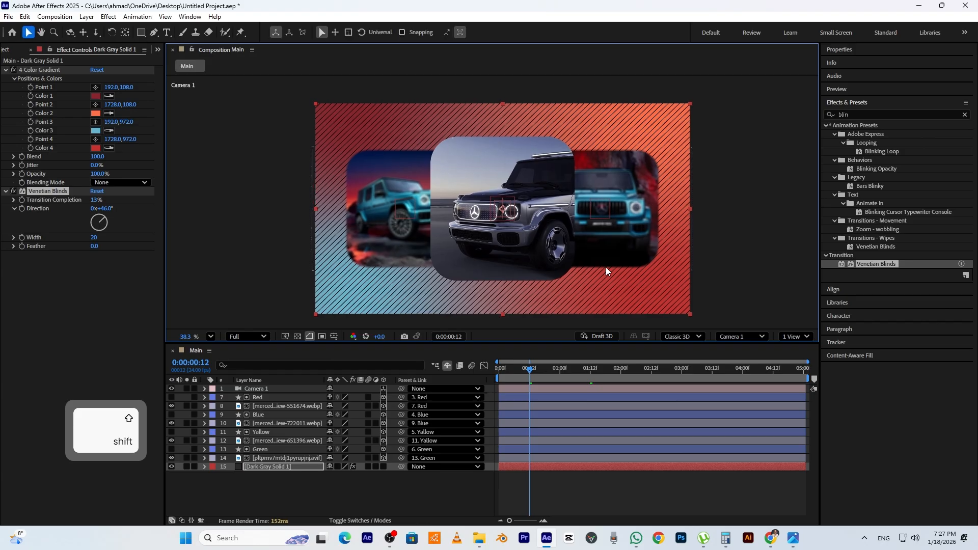
Add the Stylize Glow effect to the solid with Threshold 72.2% and Radius 322, and fine-tune its Intensity
click(892, 114)
text(g)
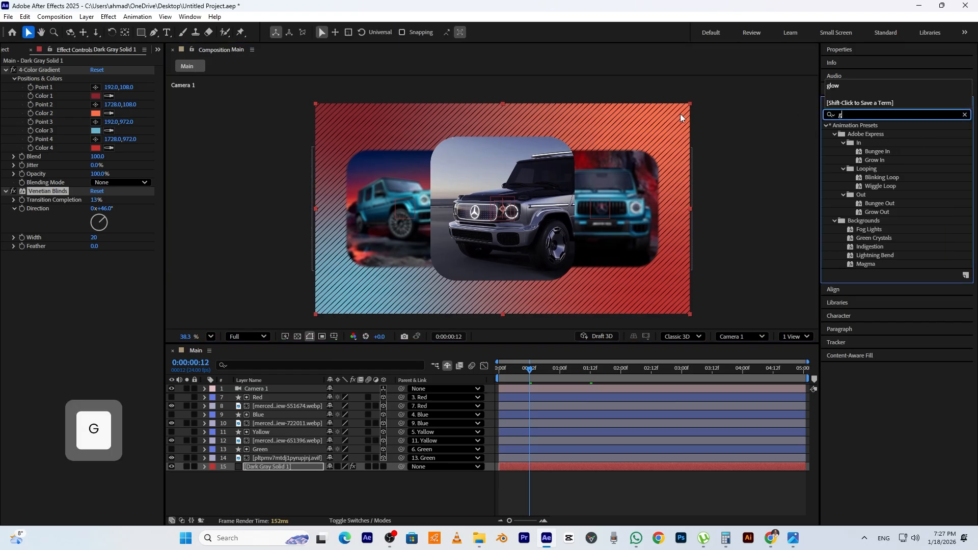
text(low)
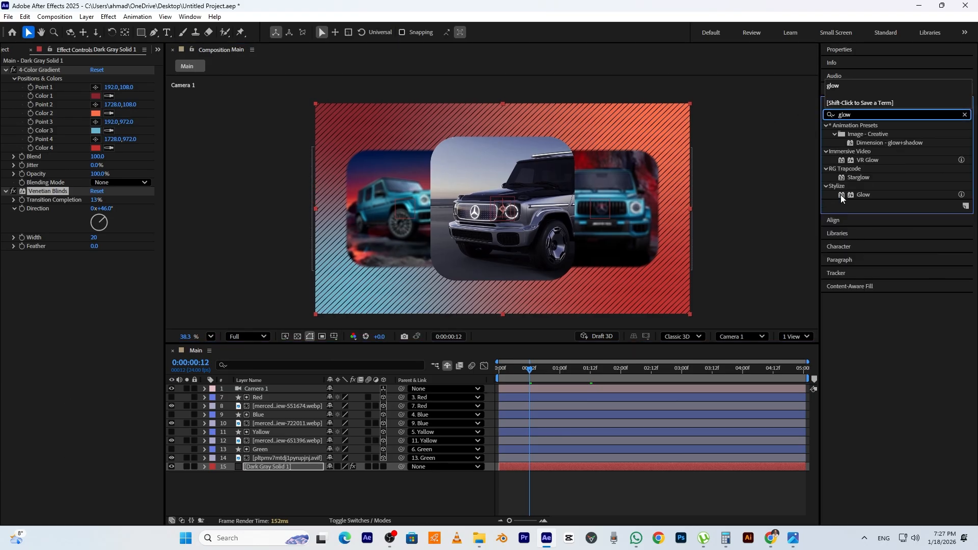
double_click(841, 195)
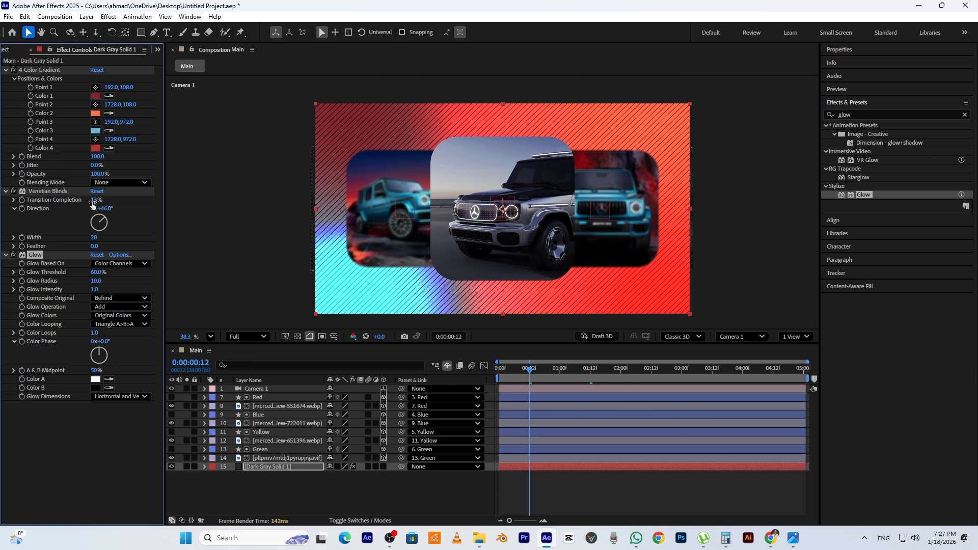
drag(96, 273, 241, 290)
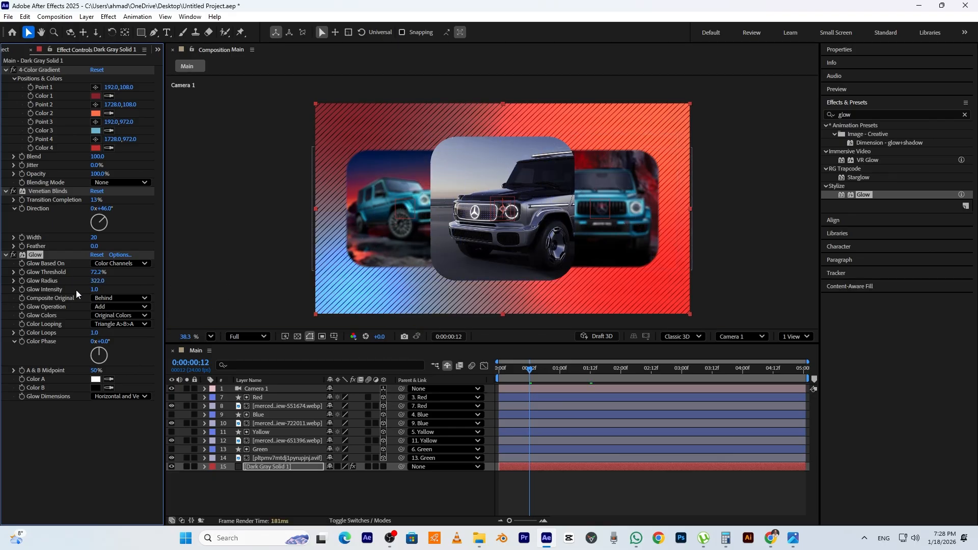
mouse_move(95, 291)
mouse_down()
mouse_move(158, 294)
mouse_move(93, 293)
mouse_up()
Maximize the composition view and preview the finished carousel from the first frame
key(grave)
key(Home)
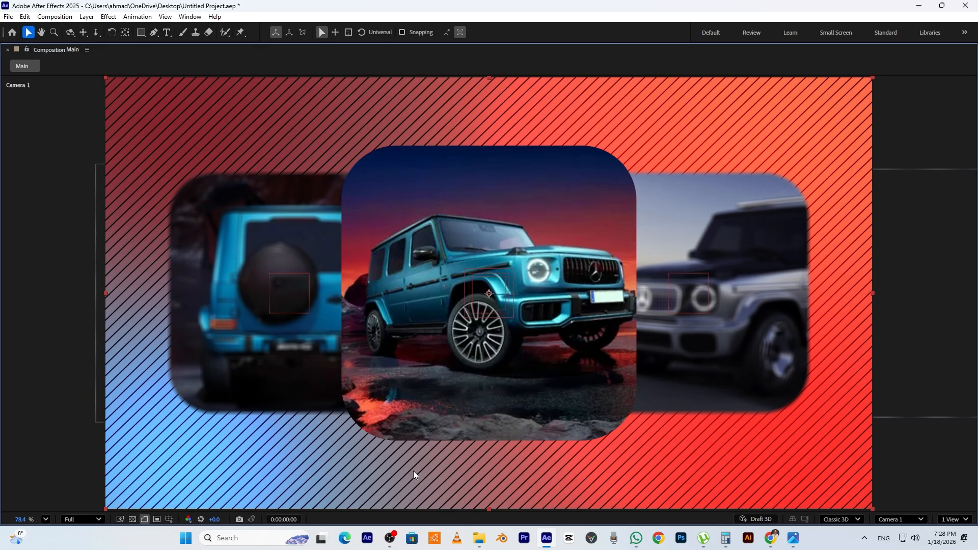
key(space)
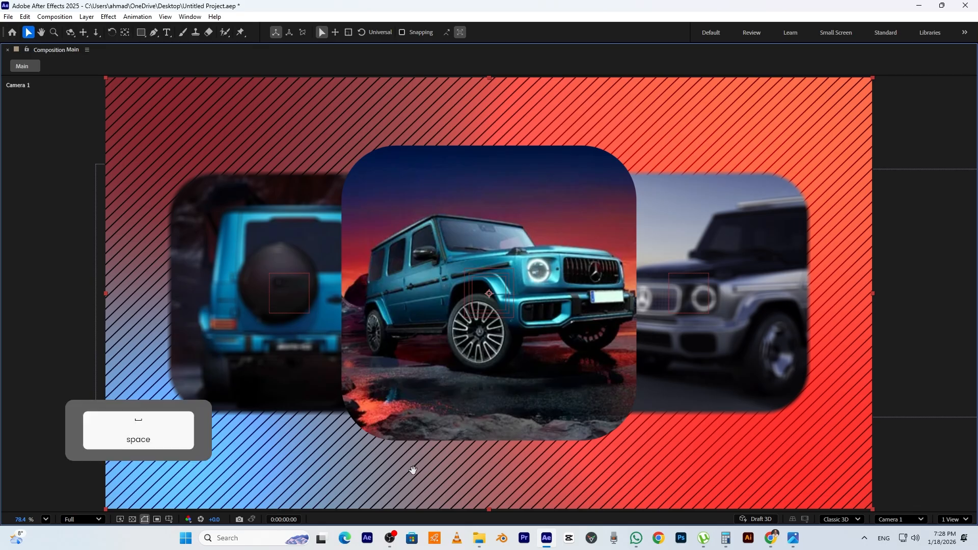